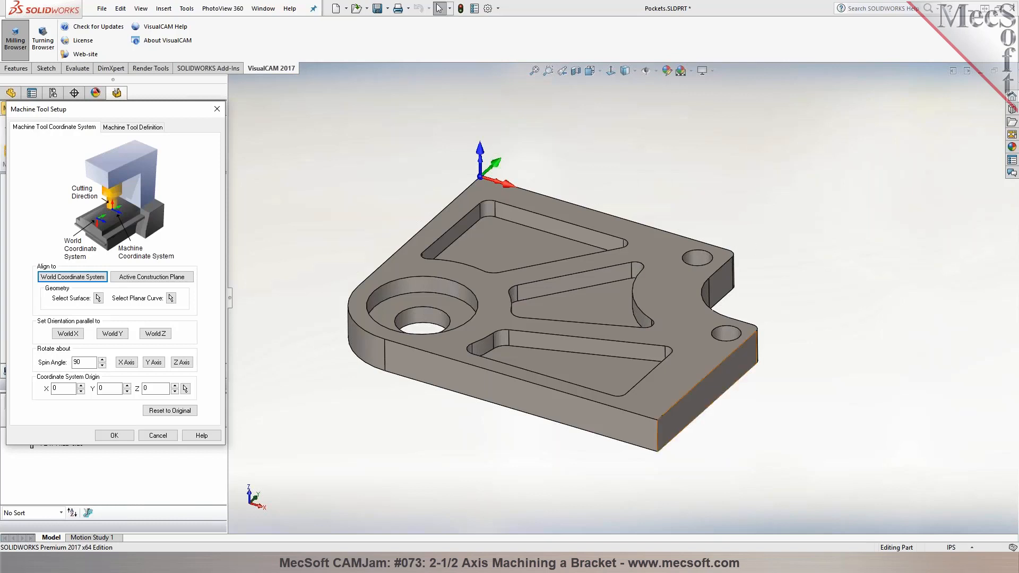
left_click(554, 212)
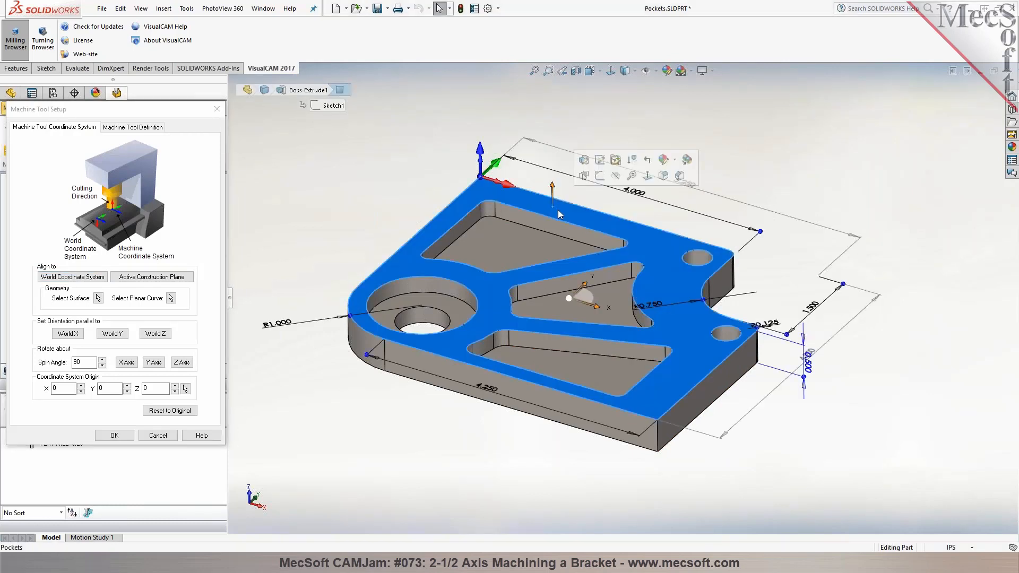
left_click(415, 176)
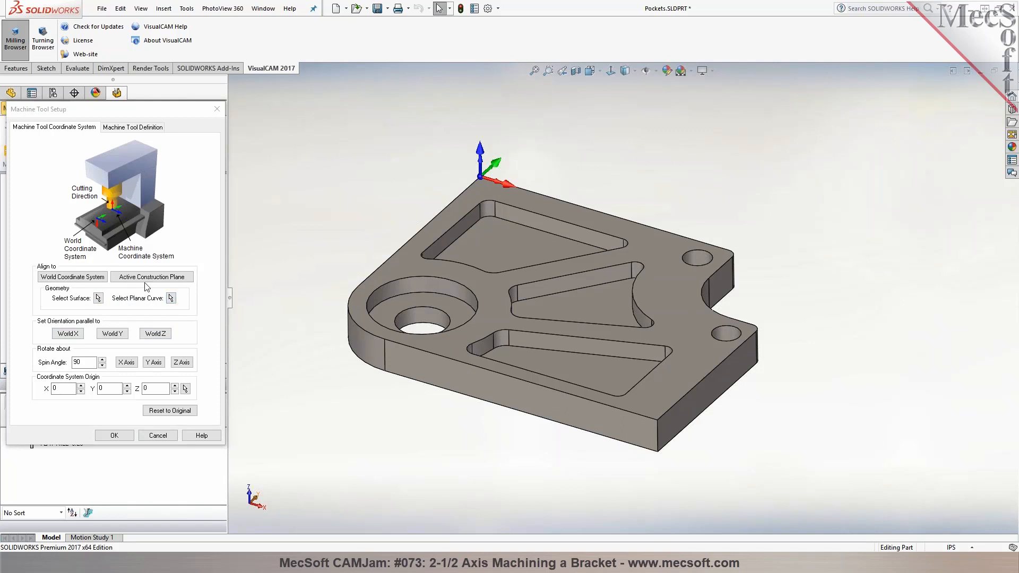
Align the machine tool coordinate system to the World Coordinate System and try 90-degree rotations about its X axis
left_click(73, 277)
left_click(123, 363)
left_click(122, 363)
left_click(123, 364)
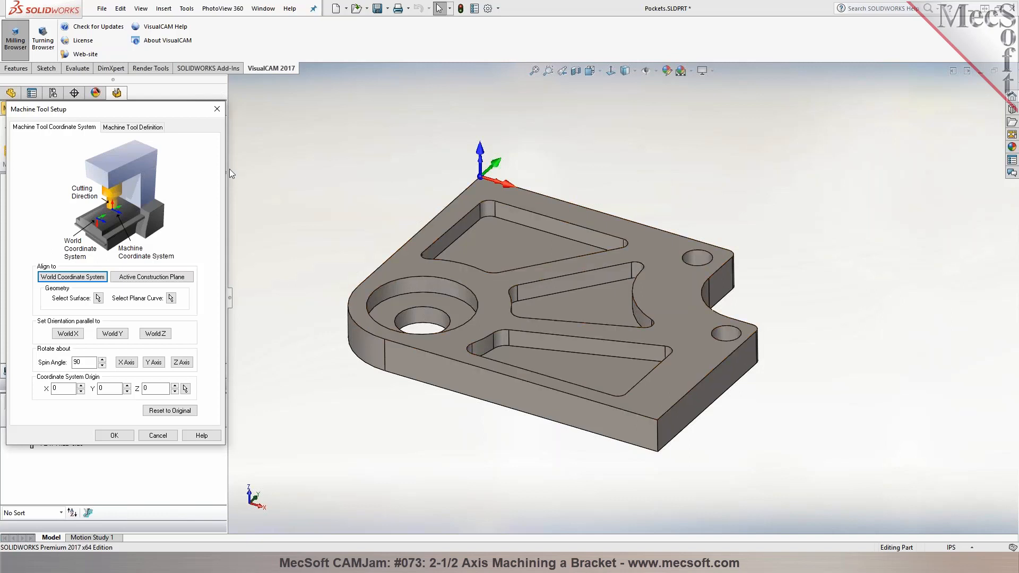
Define the machine type as 3 Axis and accept the machine tool setup
left_click(123, 128)
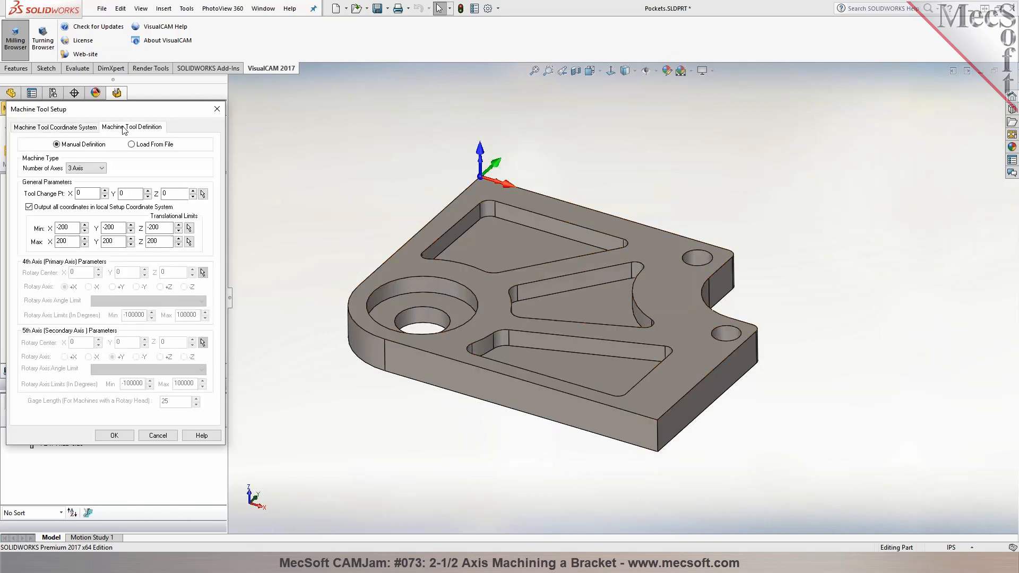
left_click(101, 170)
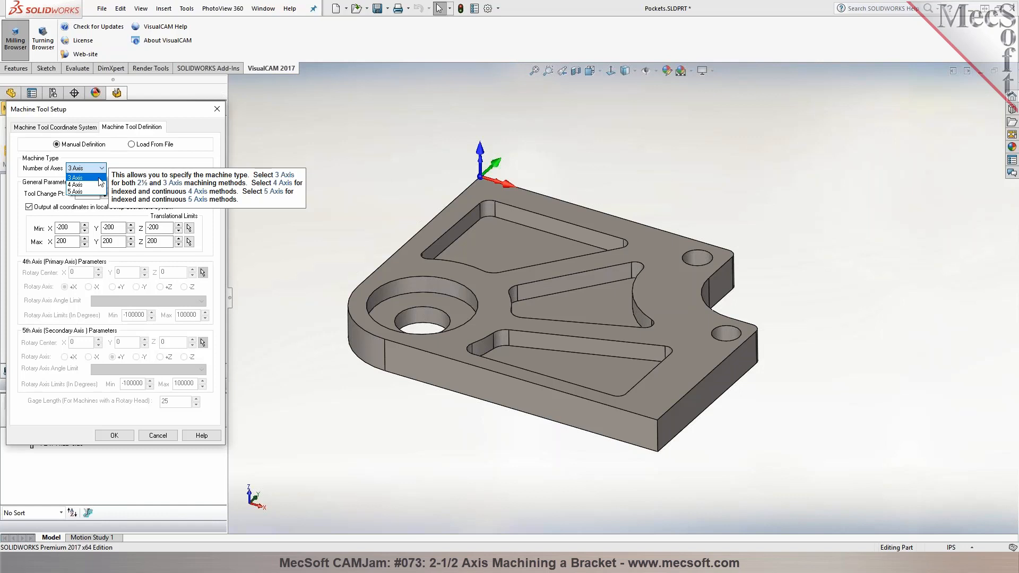
left_click(99, 178)
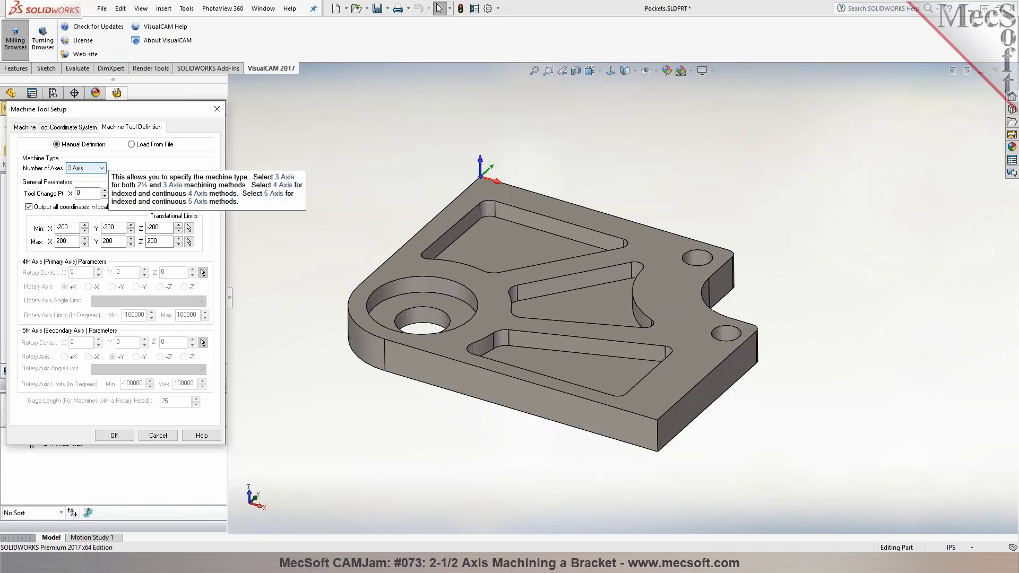
left_click(115, 437)
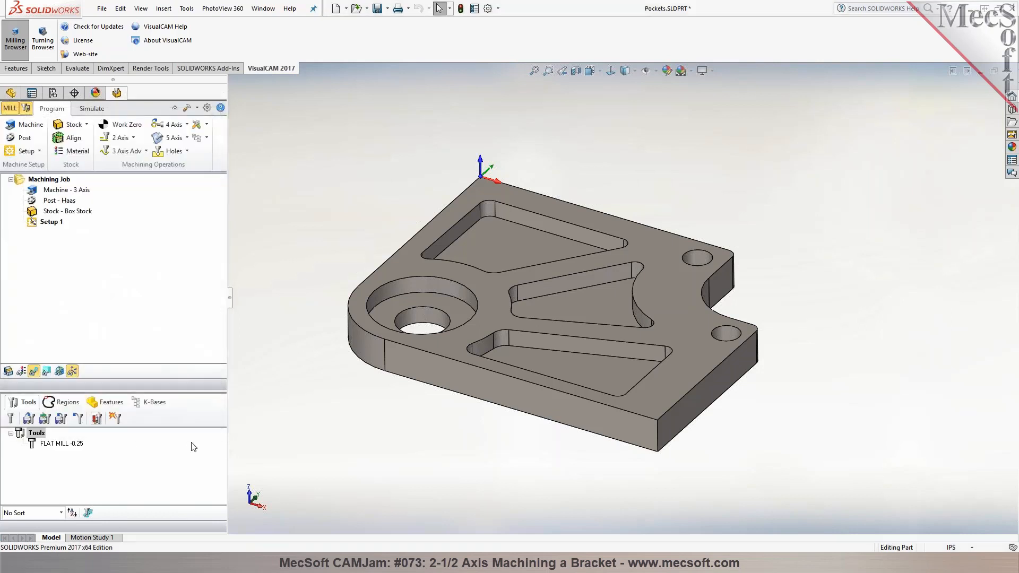
Set the current post-processor to Haas and accept the post-processor options
left_click(20, 141)
left_click(150, 157)
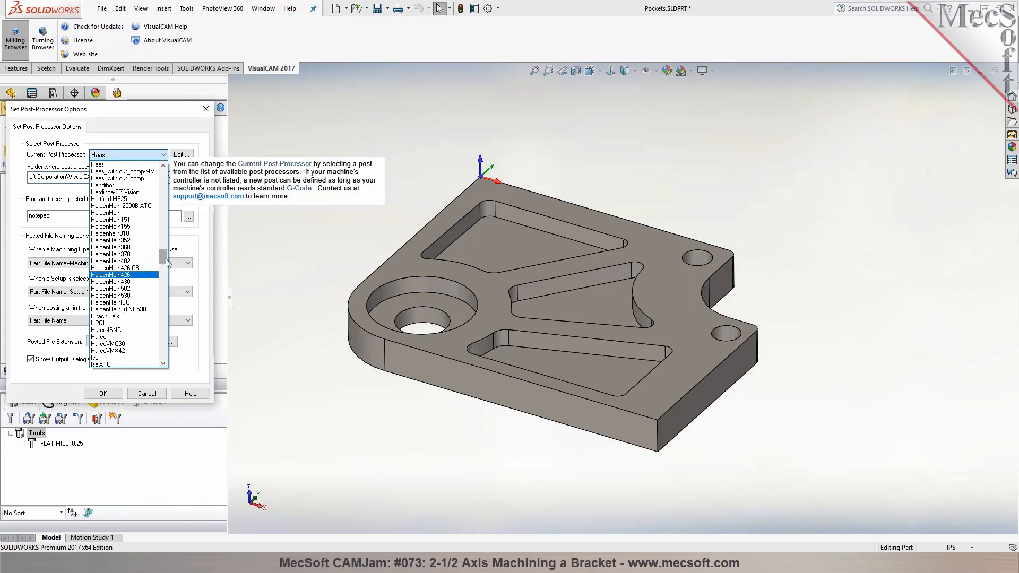
left_click_drag(166, 259, 165, 257)
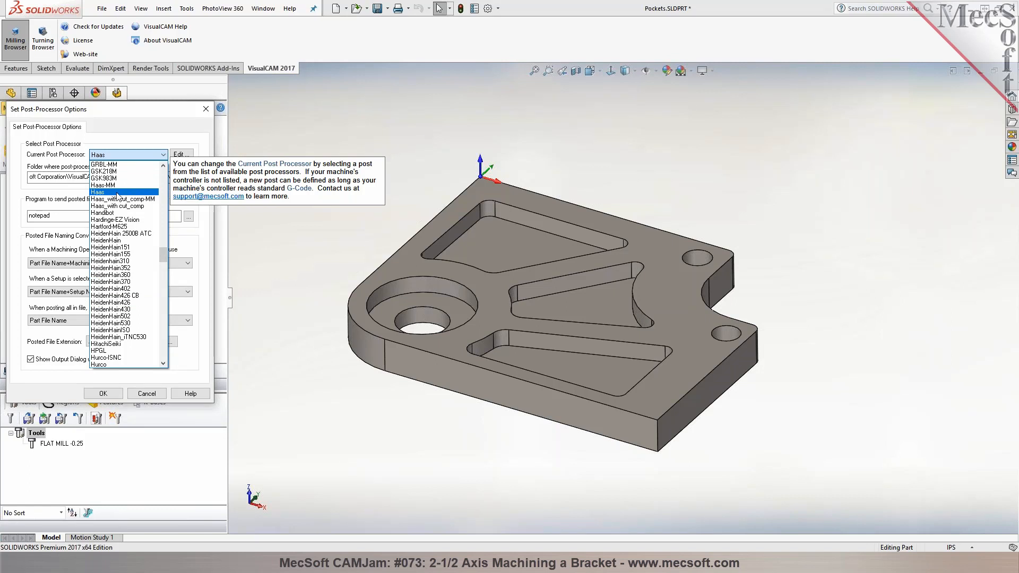
left_click(118, 193)
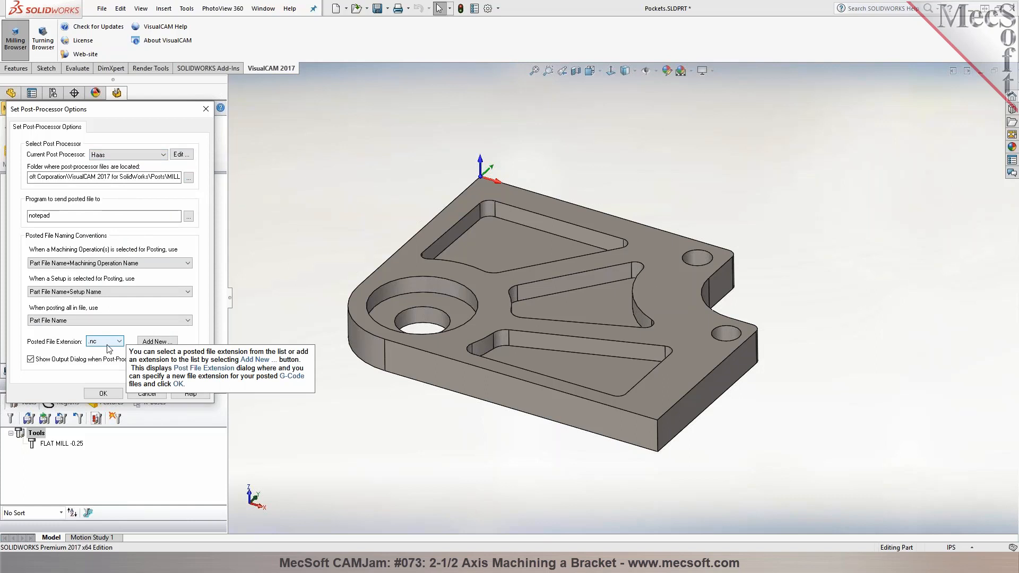
left_click(103, 393)
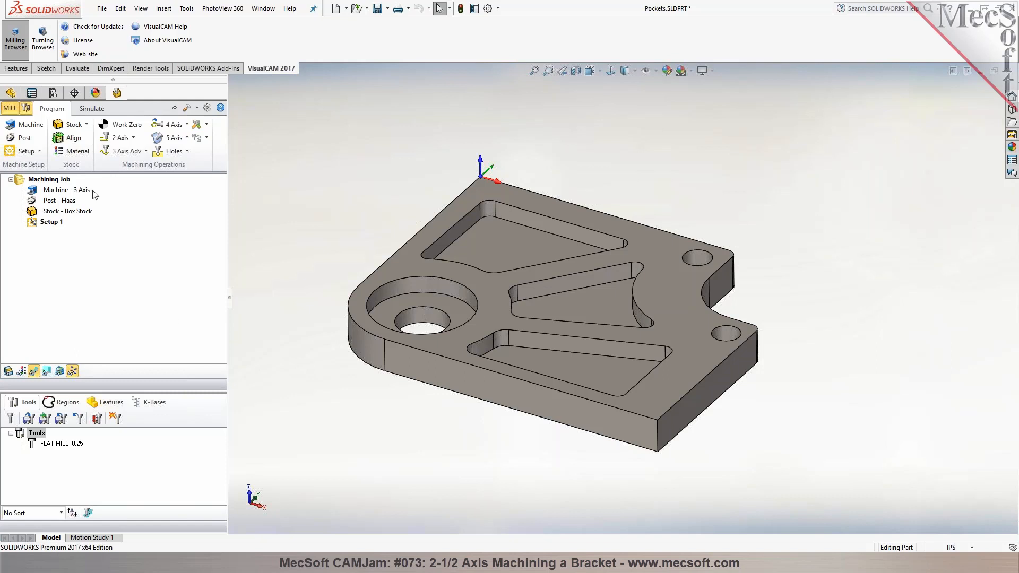
Create a box stock with length 6 in and width 5 in, and make the stock visible around the bracket
left_click(87, 126)
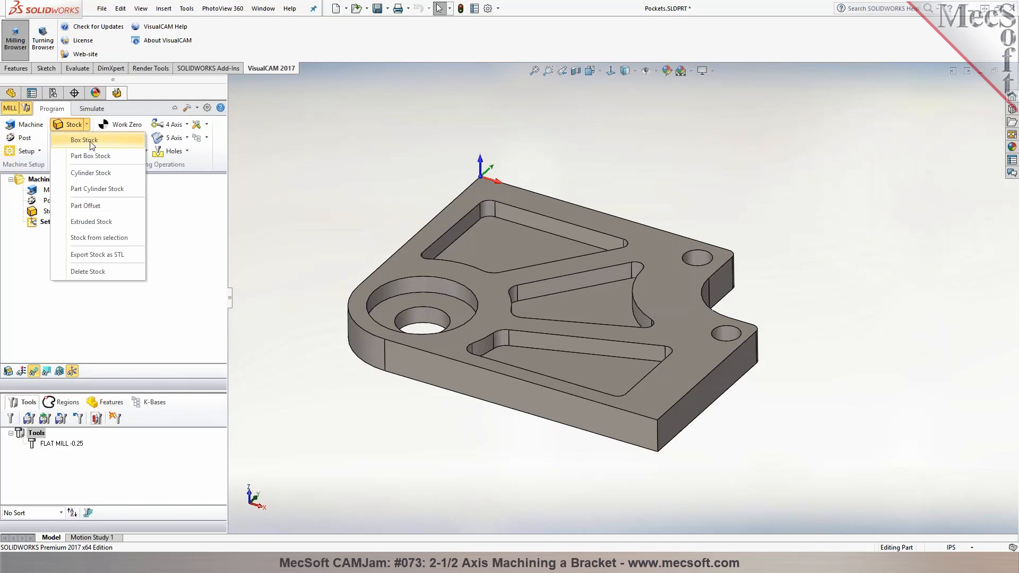
left_click(85, 140)
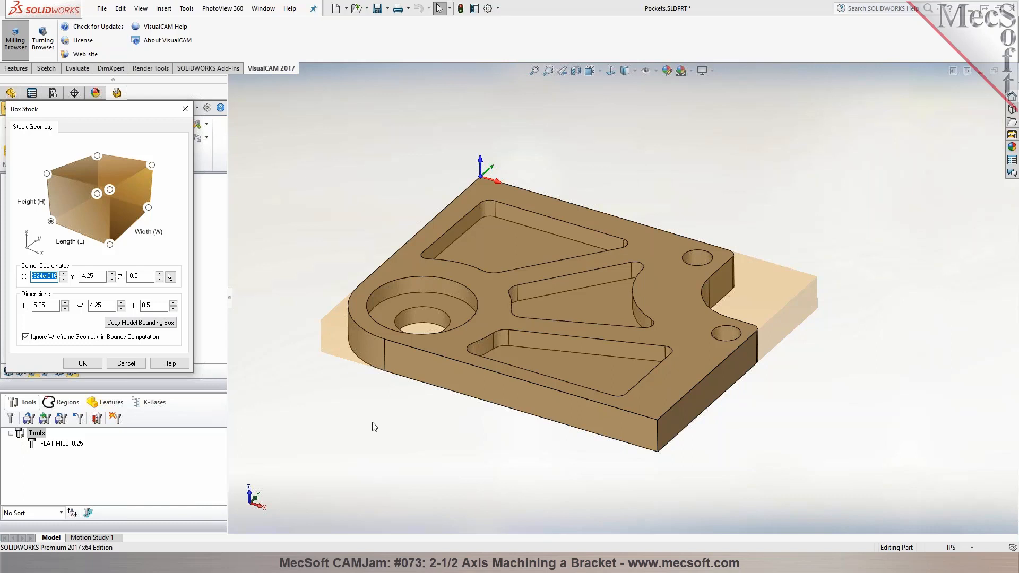
left_click(30, 306)
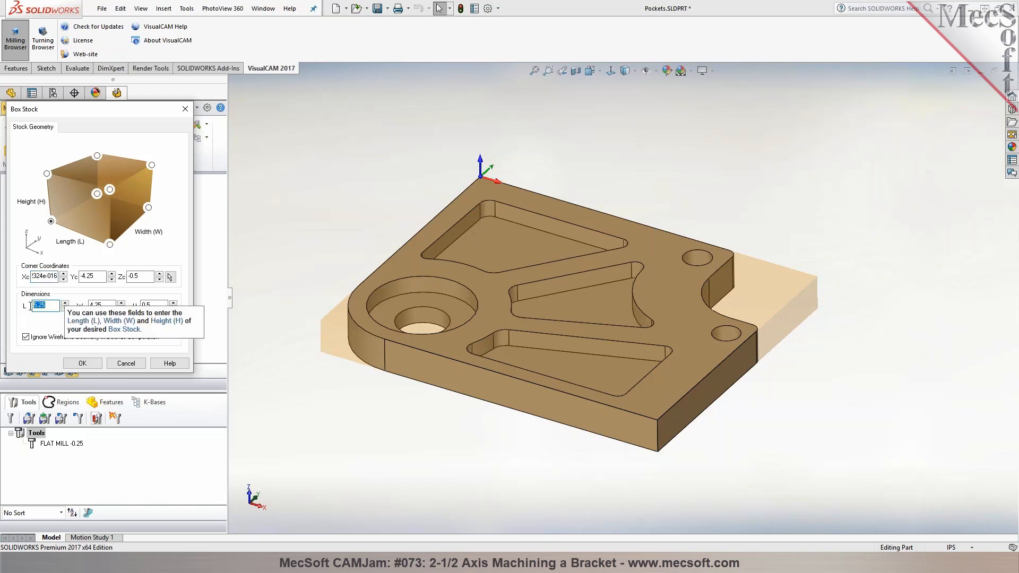
type("6")
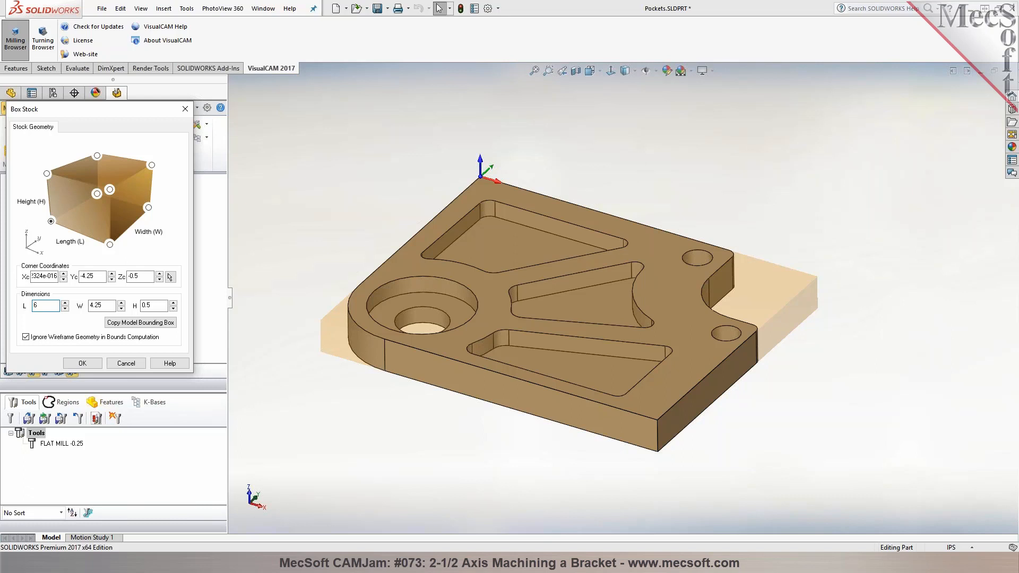
key("Tab")
type("5")
left_click(85, 362)
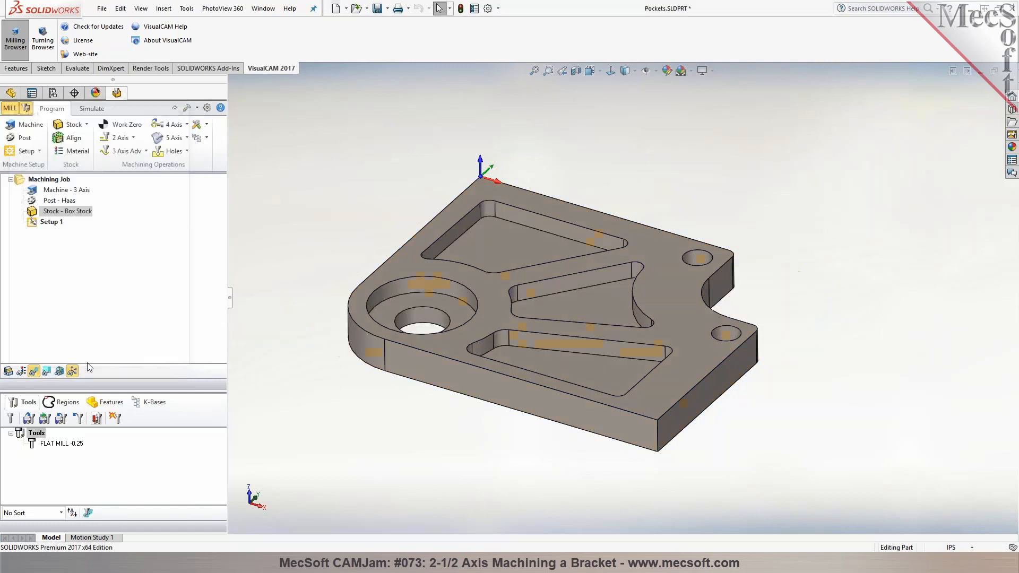
left_click(8, 371)
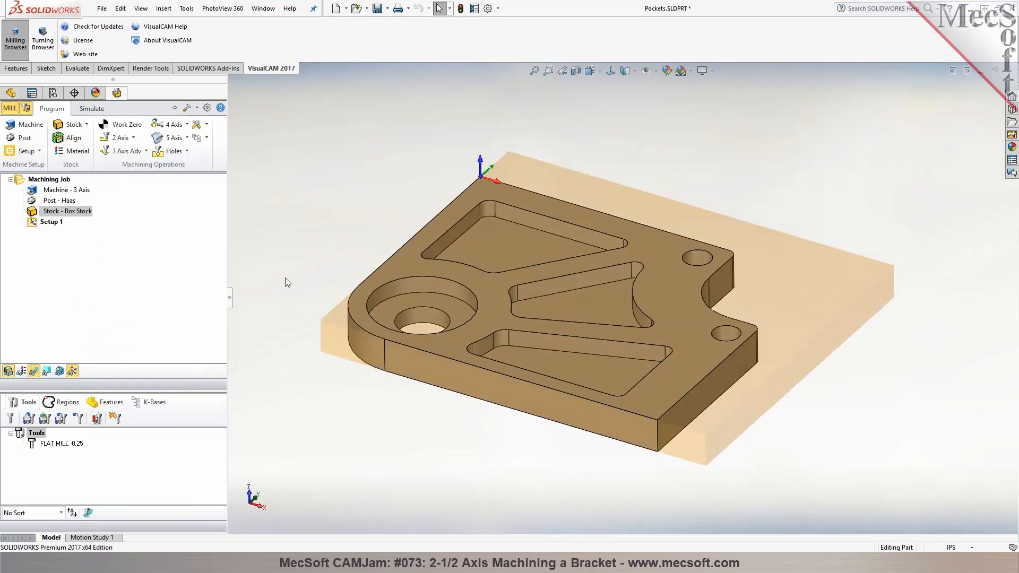
mouse_move(298, 260)
middle_mouse_down()
mouse_move(298, 234)
mouse_move(293, 280)
mouse_move(302, 200)
mouse_move(299, 256)
middle_mouse_up()
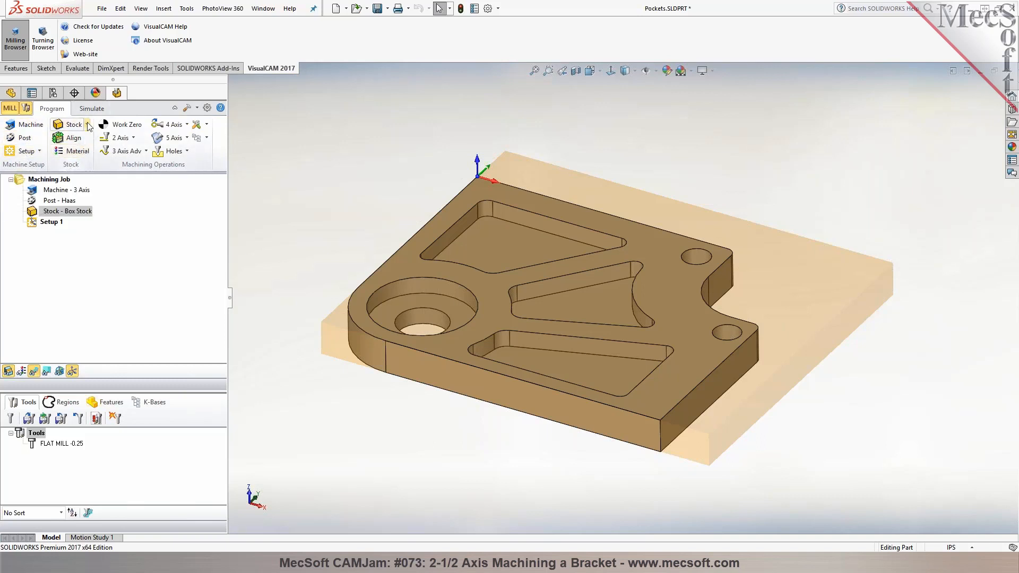
Align the stock about the part with Z alignment at Top and XY alignment at Center
left_click(77, 141)
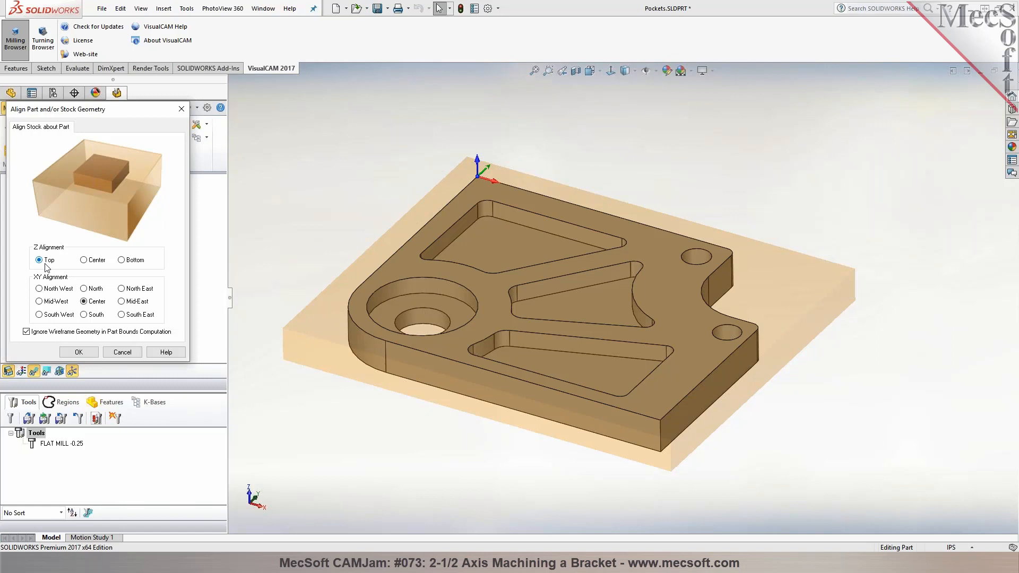
mouse_move(46, 264)
mouse_move(95, 308)
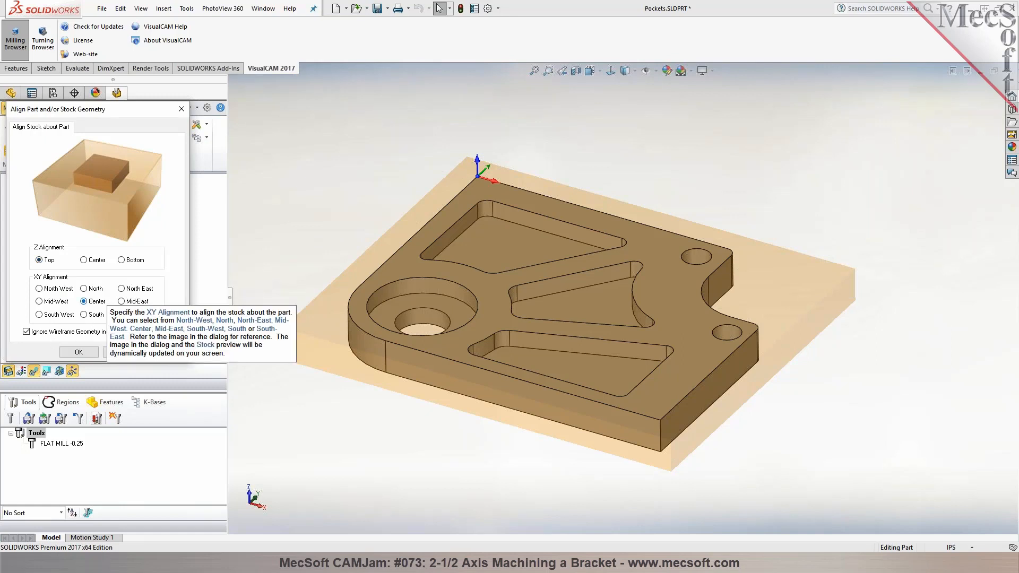
left_click(89, 353)
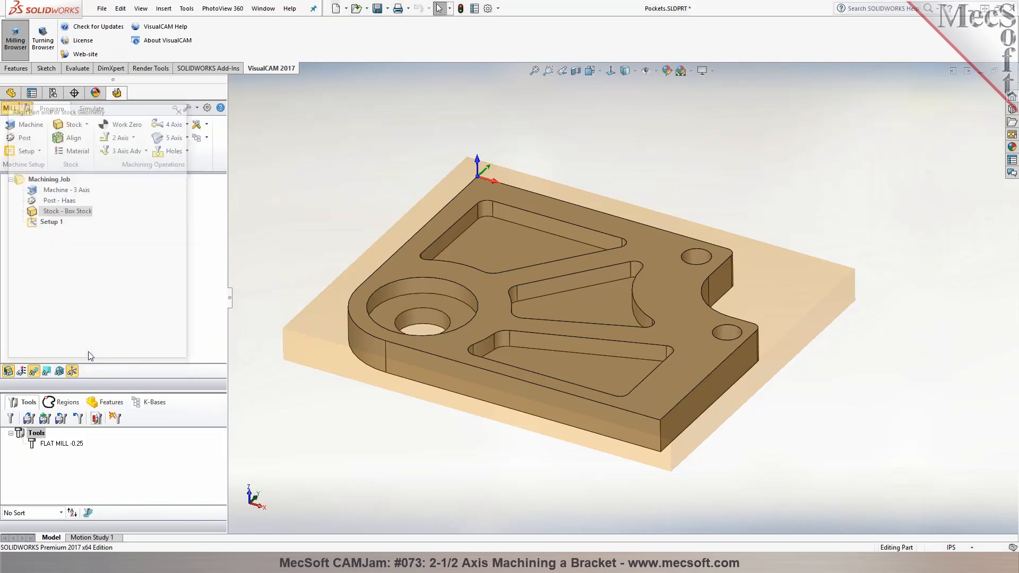
left_click(410, 264)
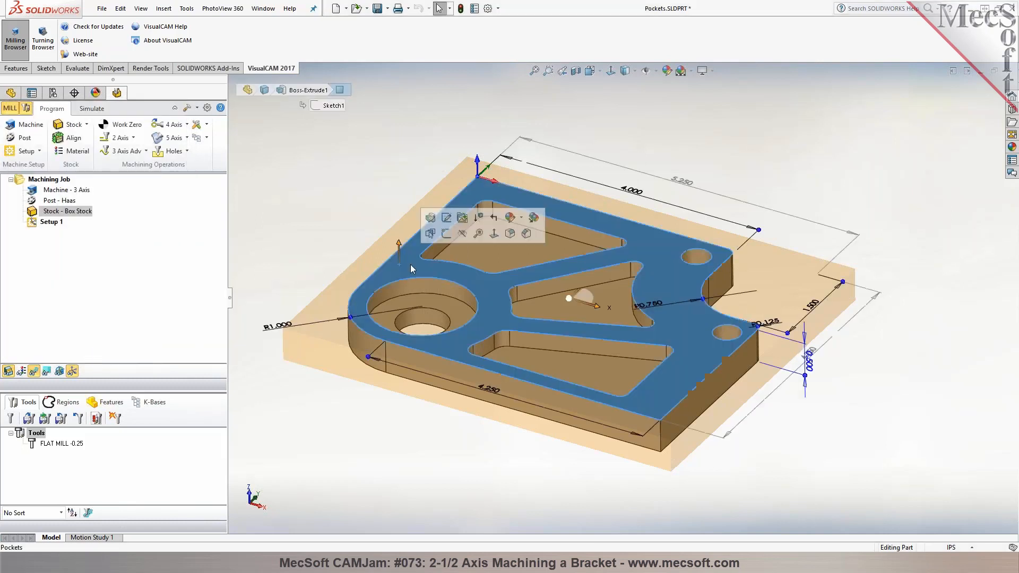
left_click(497, 242)
left_click(273, 246)
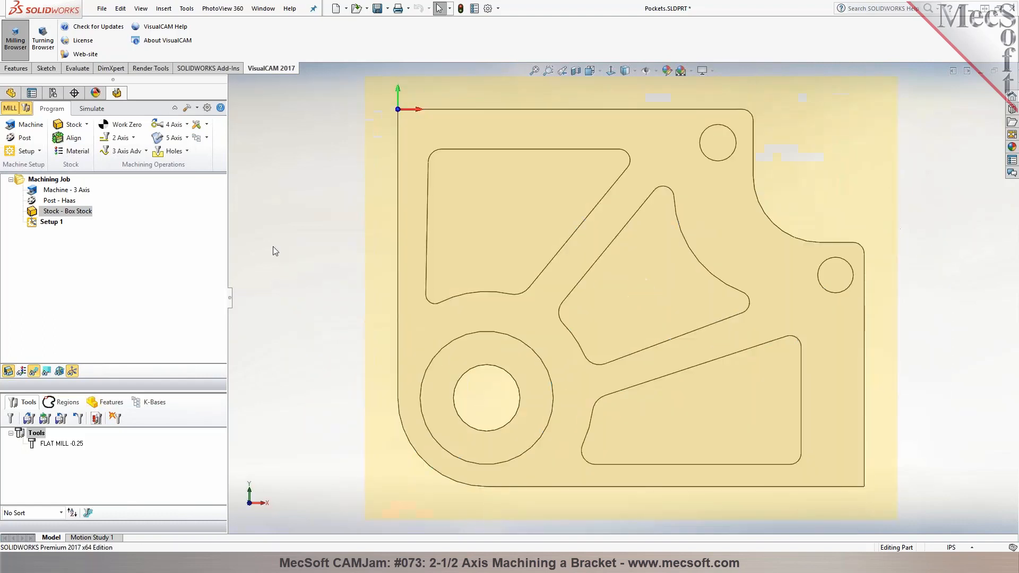
key("z")
key("z")
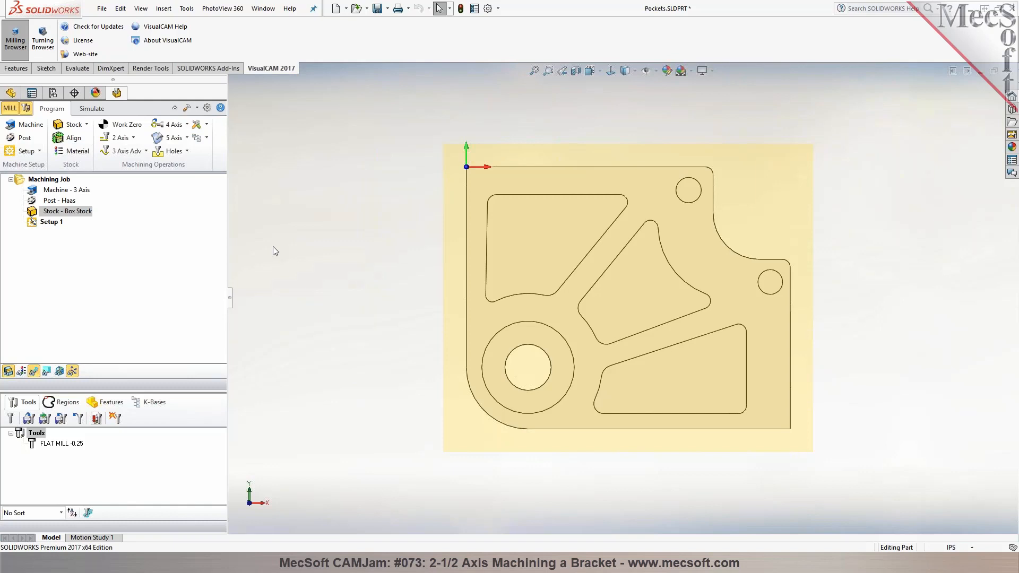
Set the stock material to ALUMINUM - 6061 from the FeedsSpeedsDataINCH.xml material file
left_click(81, 153)
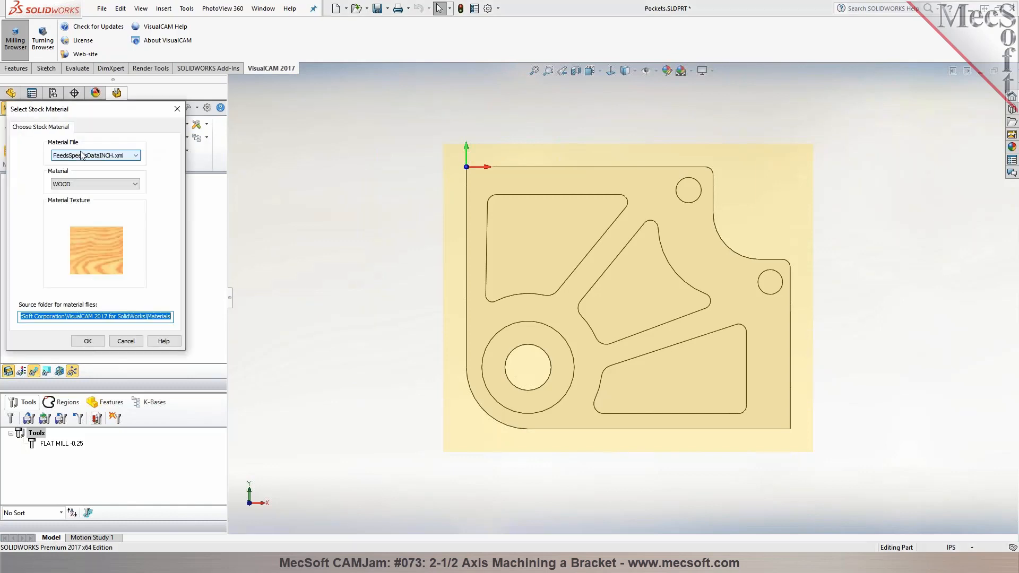
left_click(124, 184)
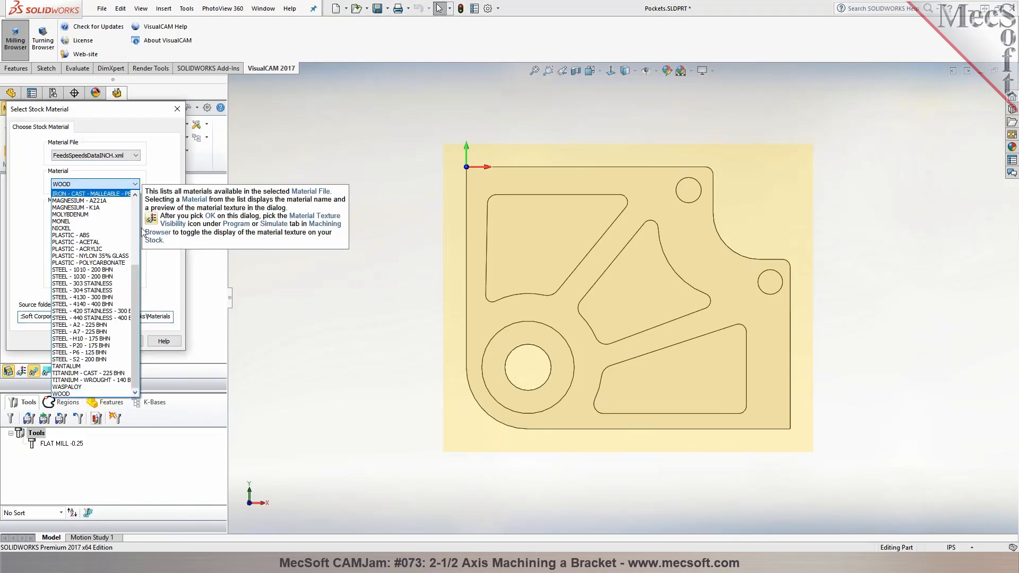
left_click_drag(136, 277, 159, 212)
left_click(109, 207)
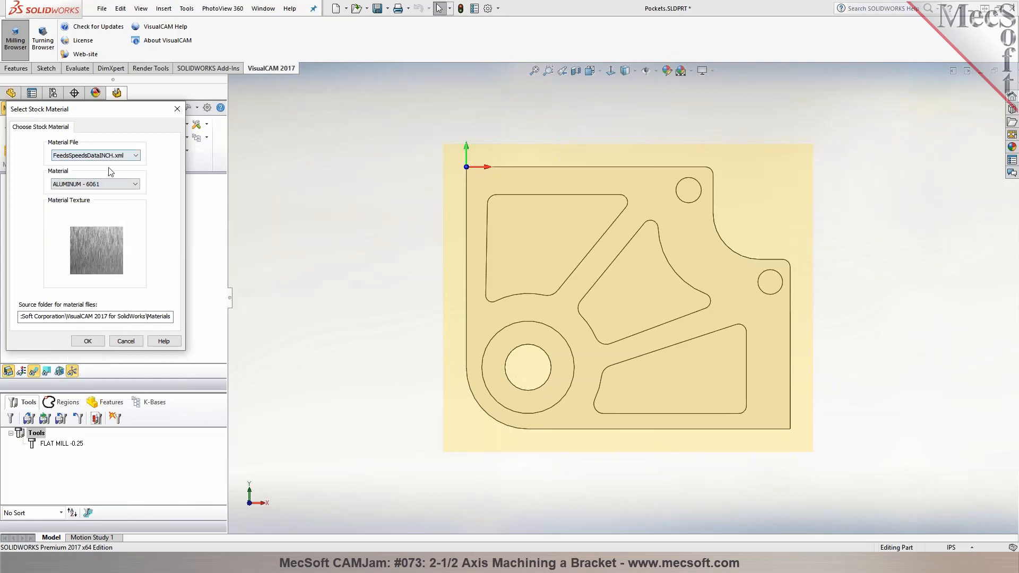
left_click(88, 341)
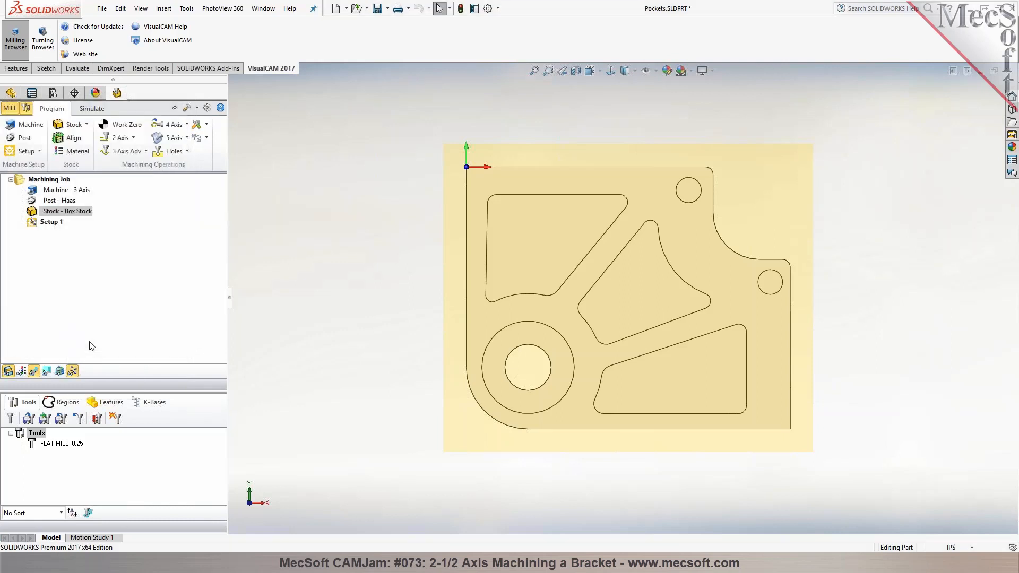
Preview the aluminum texture on the stock, review the material selection, and switch the texture display off again
left_click(22, 371)
middle_click_drag(330, 354, 300, 216)
left_click(71, 152)
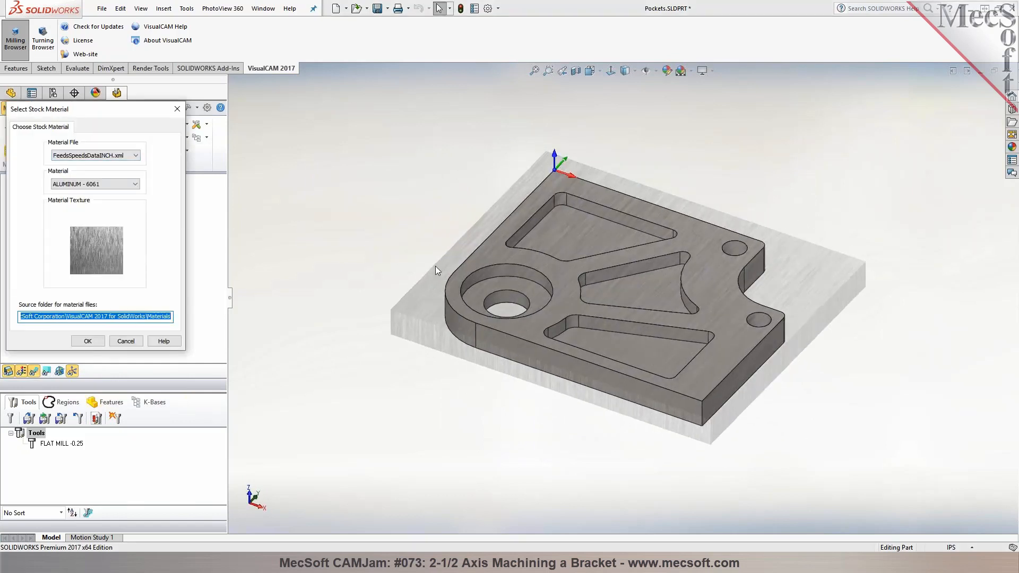
left_click(88, 340)
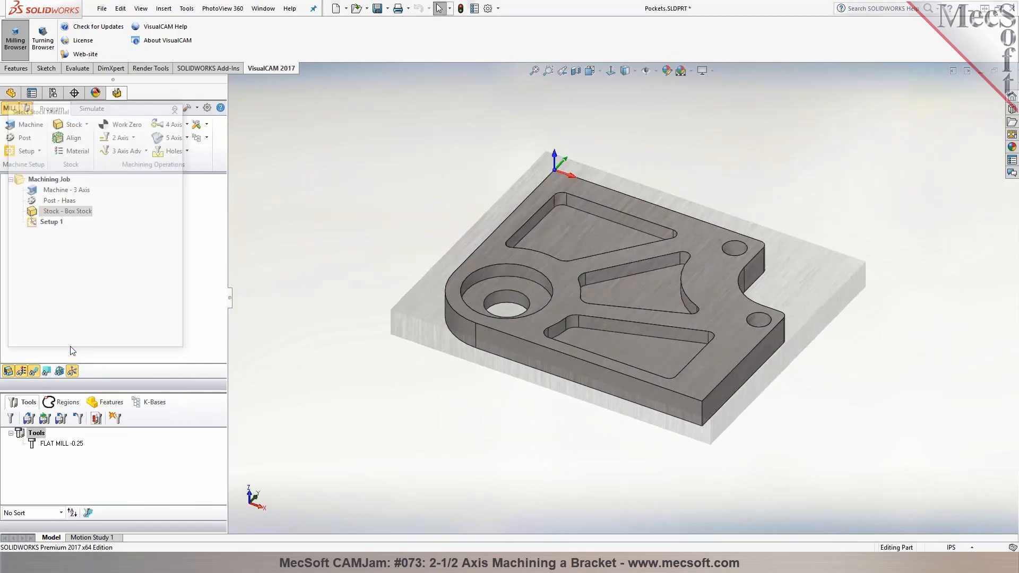
left_click(22, 371)
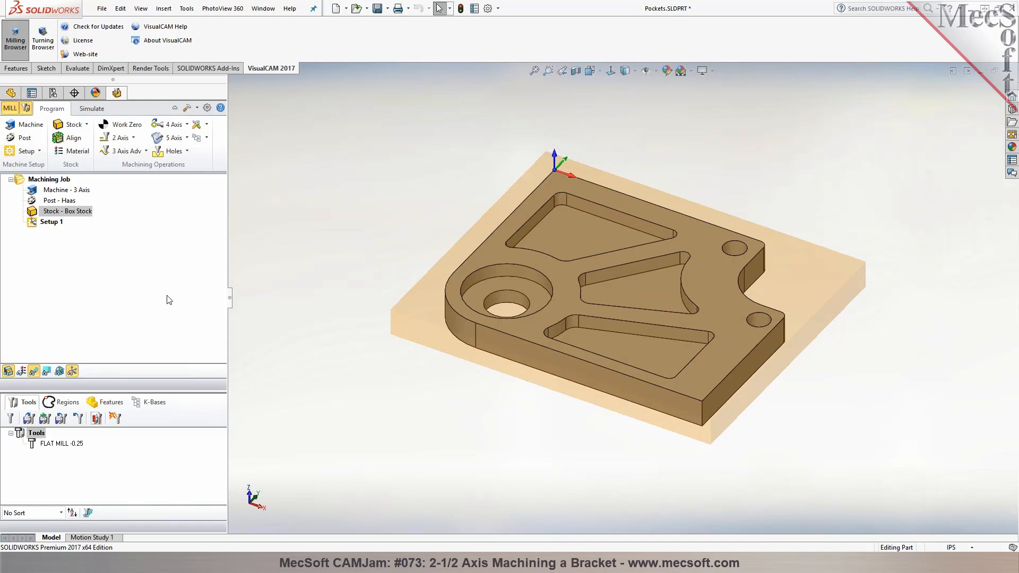
mouse_move(399, 205)
middle_mouse_down()
mouse_move(395, 188)
mouse_move(394, 197)
middle_mouse_up()
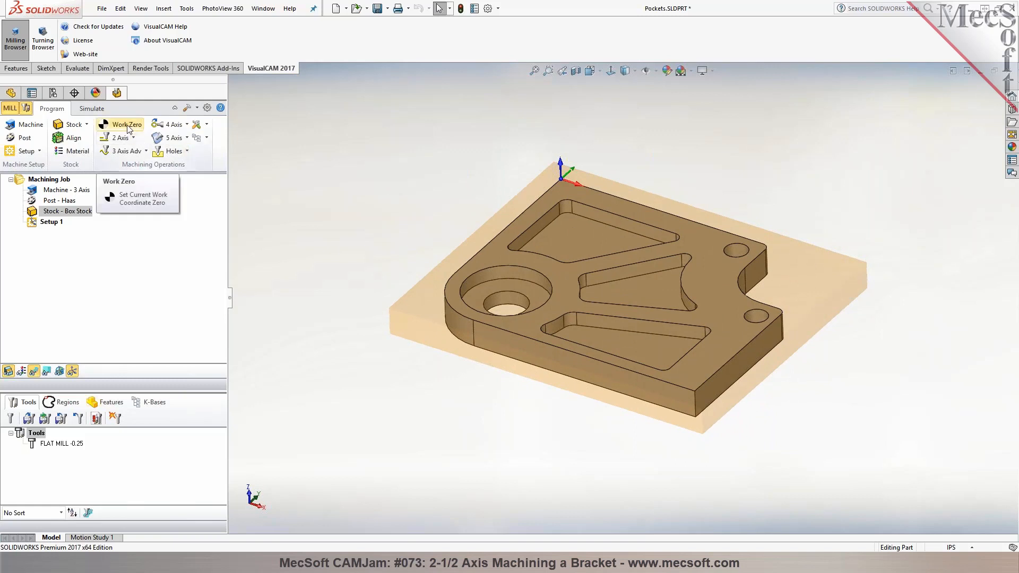
Examine the solid stock block in the simulation display and return to programming mode
left_click(92, 108)
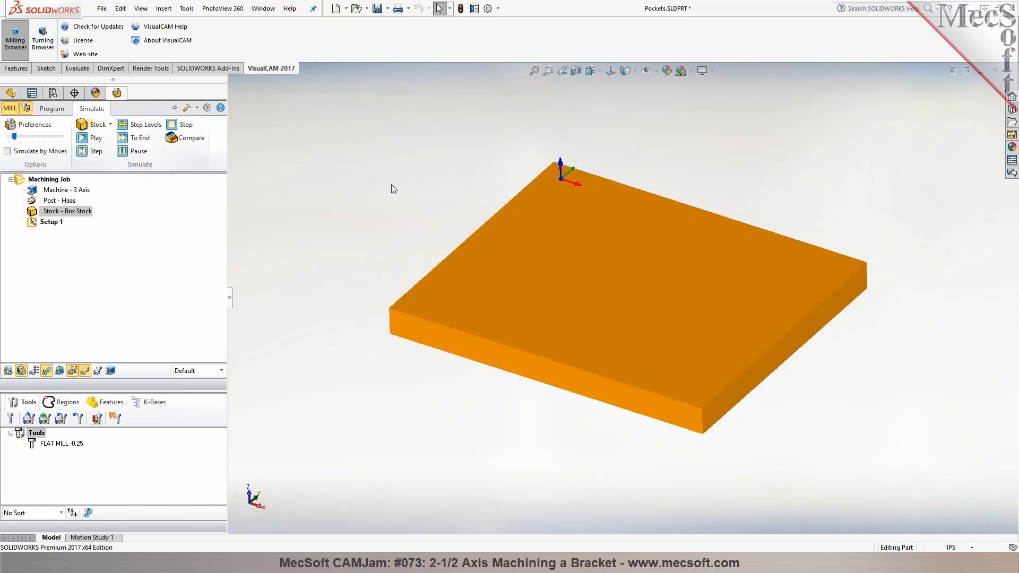
mouse_move(470, 400)
middle_mouse_down()
mouse_move(478, 357)
mouse_move(468, 391)
middle_mouse_up()
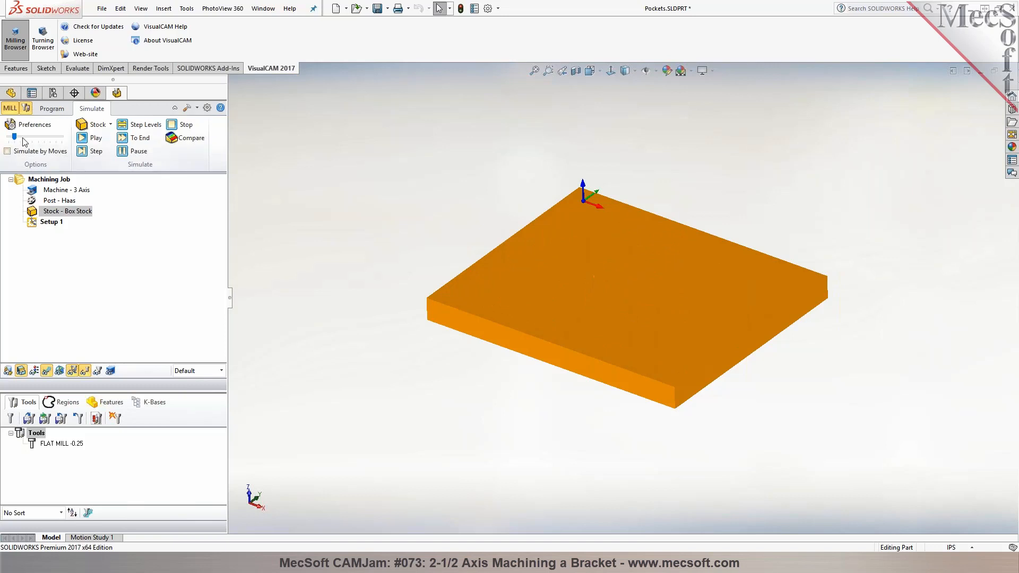
left_click(53, 108)
Set the work zero to the stock box at the Highest Z face and South West position, and generate it
left_click(114, 131)
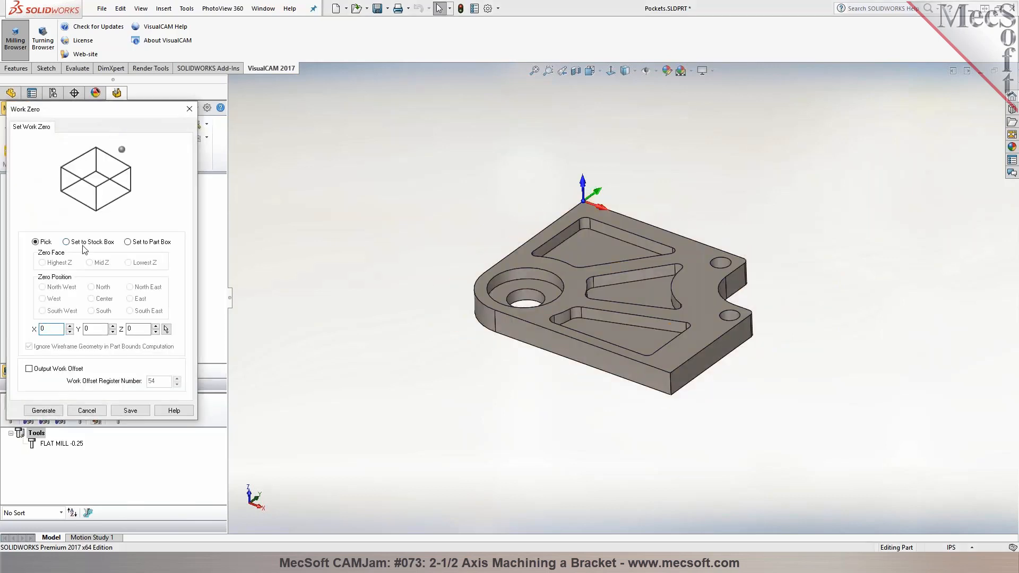
left_click(83, 242)
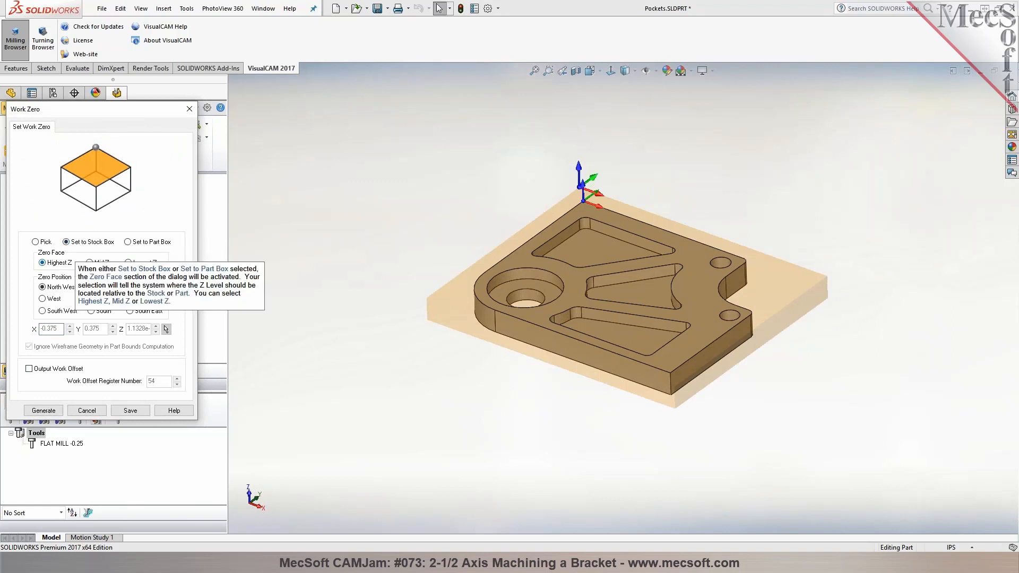
left_click(43, 310)
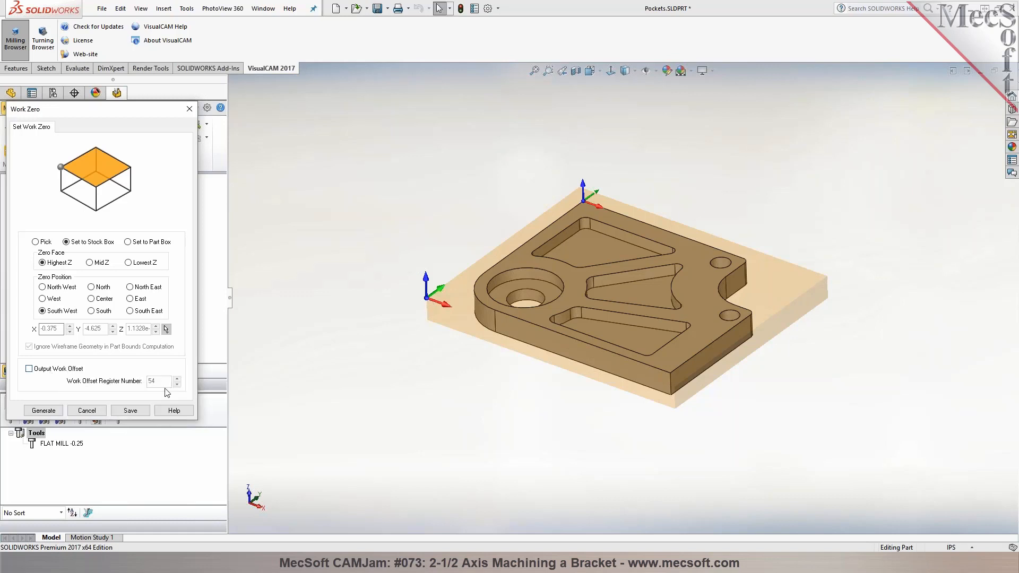
left_click(83, 370)
mouse_move(159, 382)
left_click(44, 410)
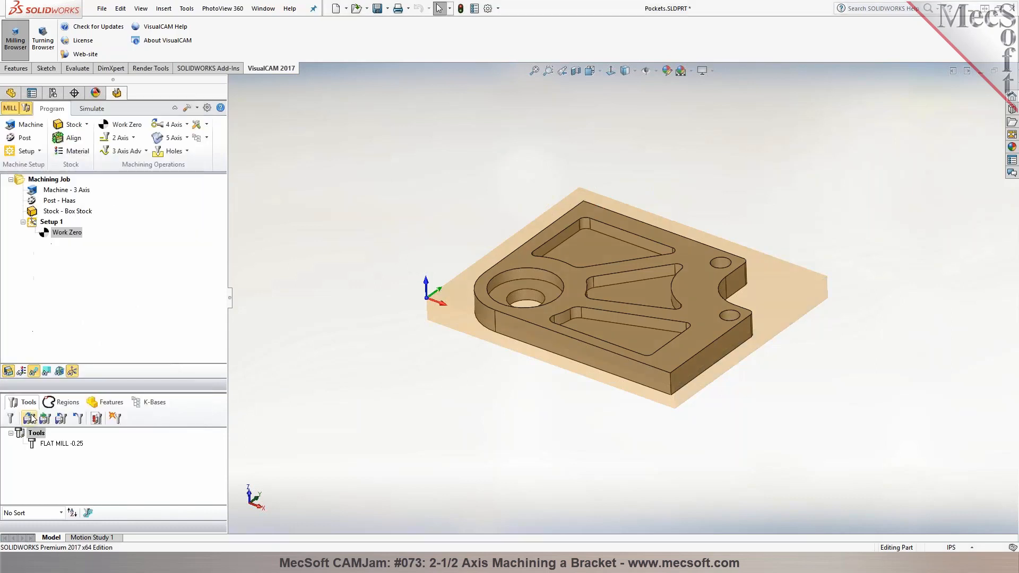
Review the available 2 axis, advanced 3 axis, 4 axis and hole-making operation types
middle_click_drag(335, 354, 333, 347)
scroll(673, 218, "down", 2)
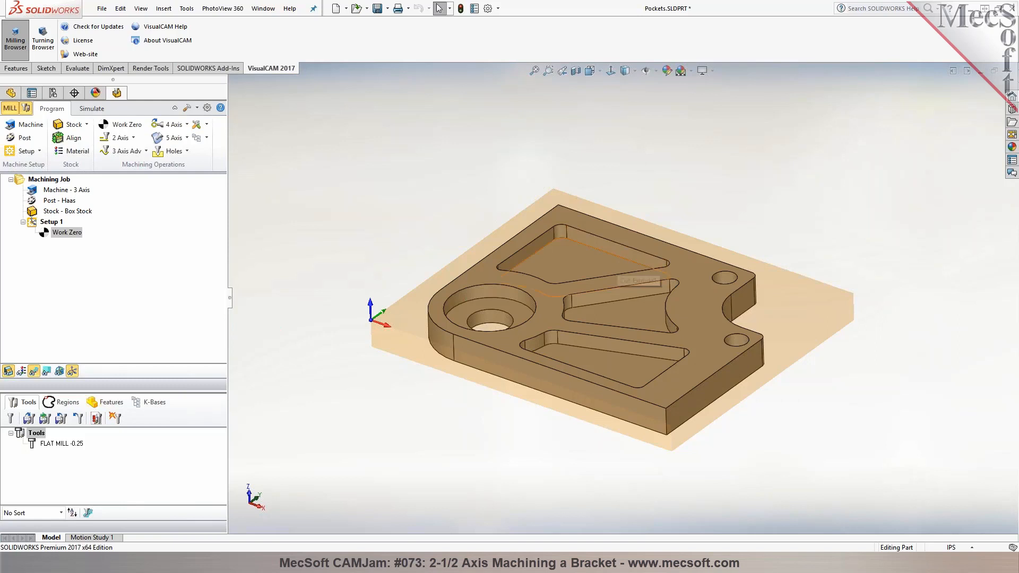
left_click(133, 138)
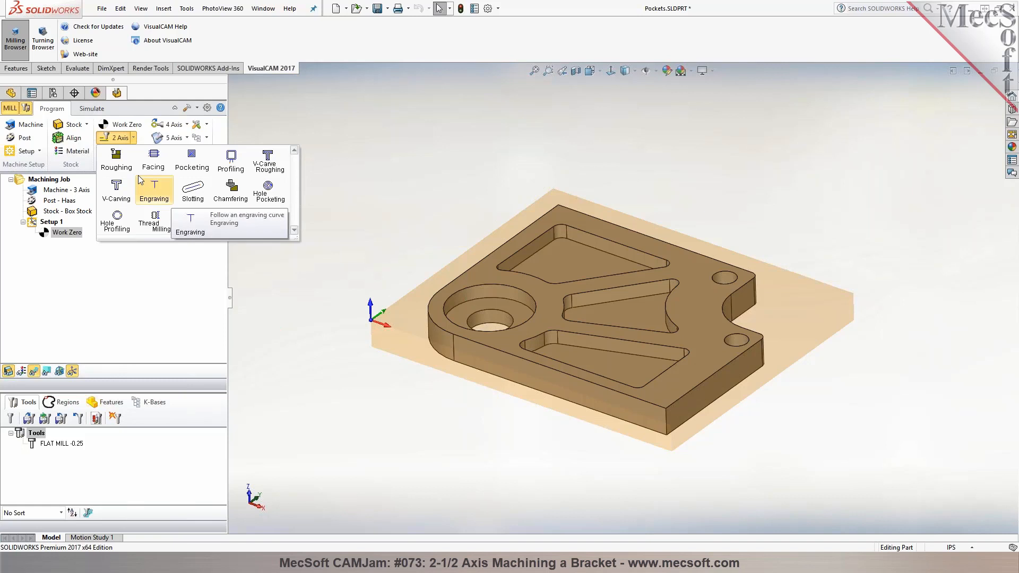
left_click(134, 139)
left_click(146, 152)
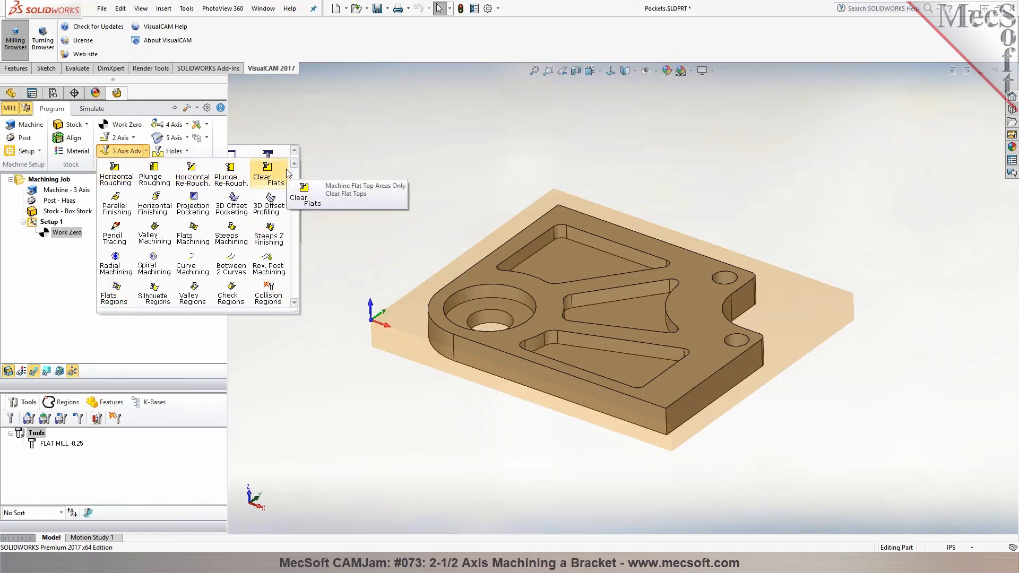
left_click(146, 152)
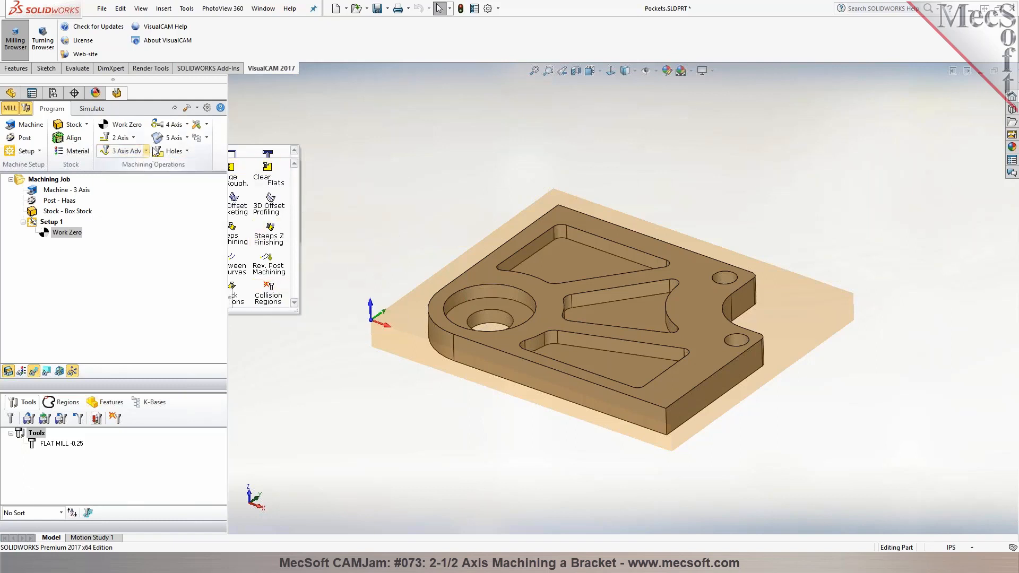
left_click(187, 126)
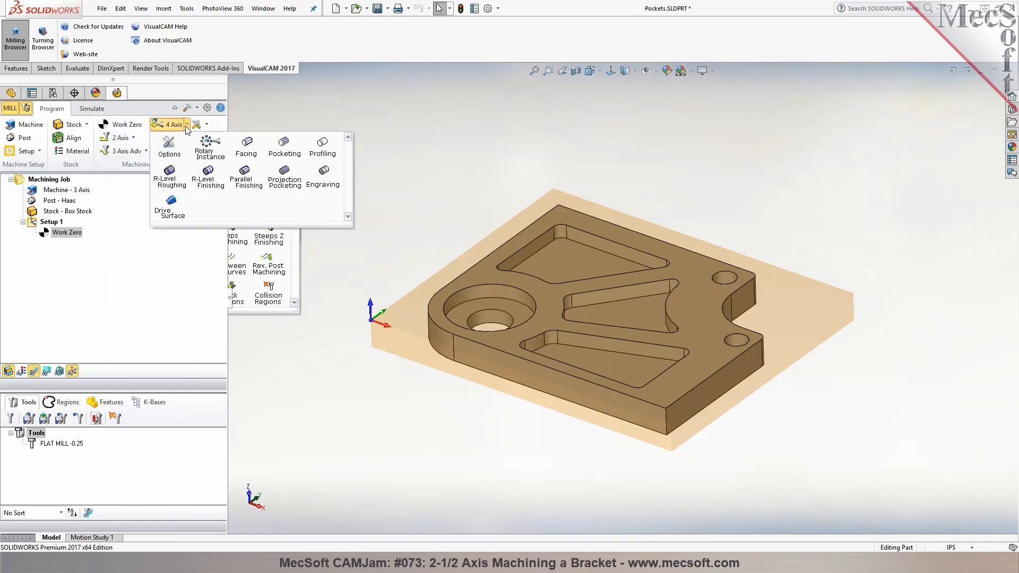
left_click(186, 126)
left_click(184, 151)
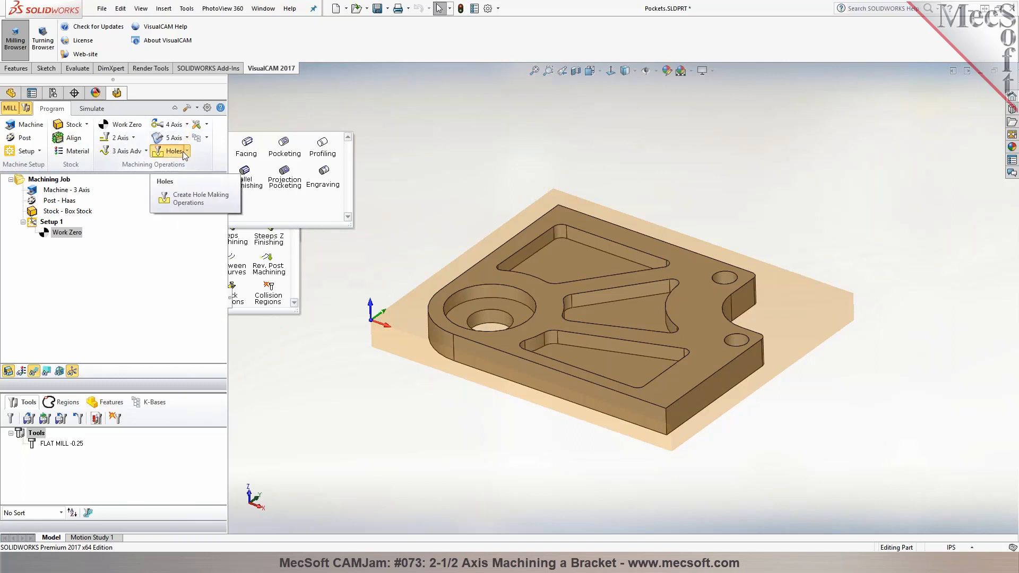
left_click(182, 152)
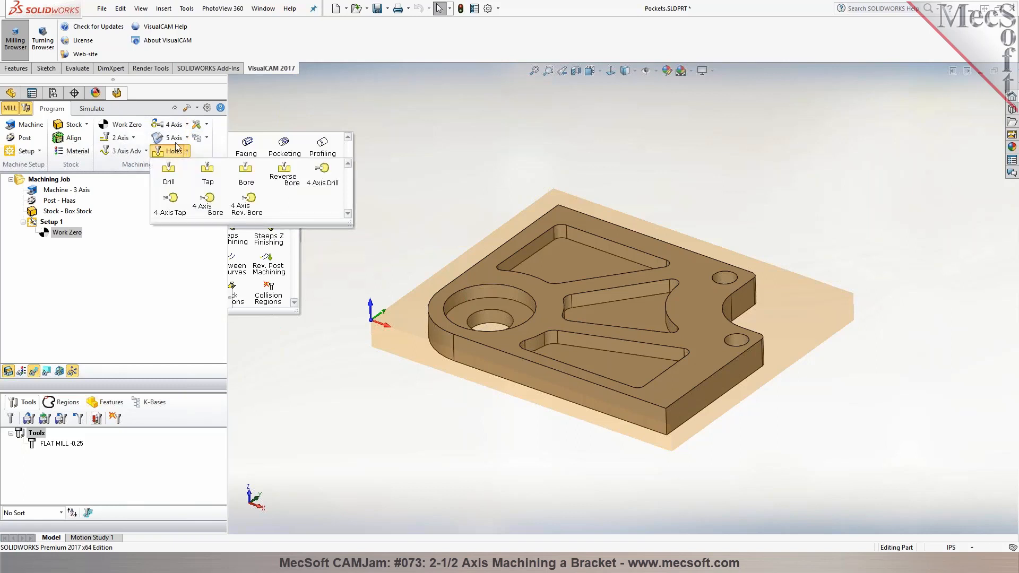
left_click(408, 139)
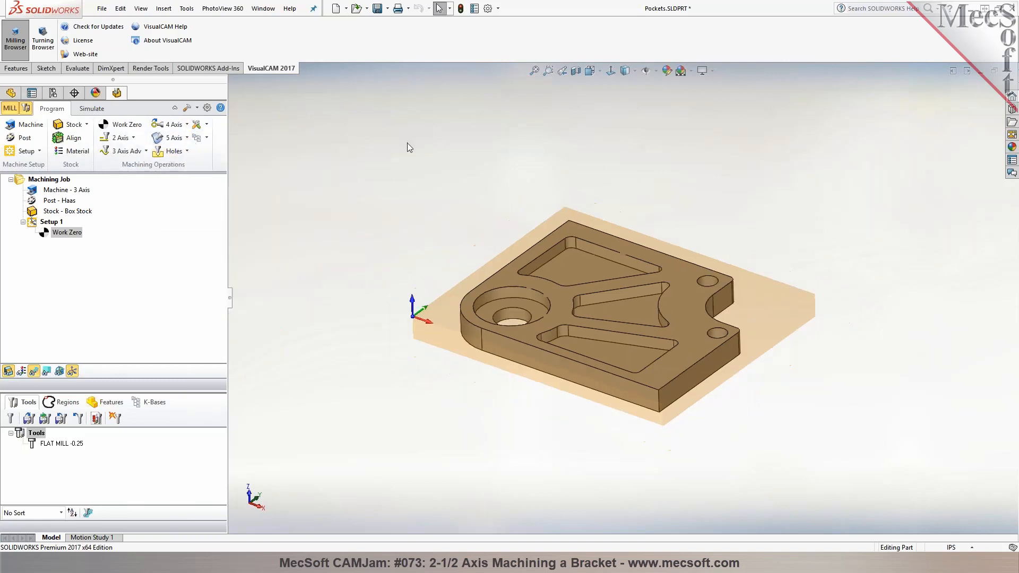
Start a 2-1/2 axis pocketing operation and select the tangent top edges of the three triangular pockets as machining regions
left_click(134, 138)
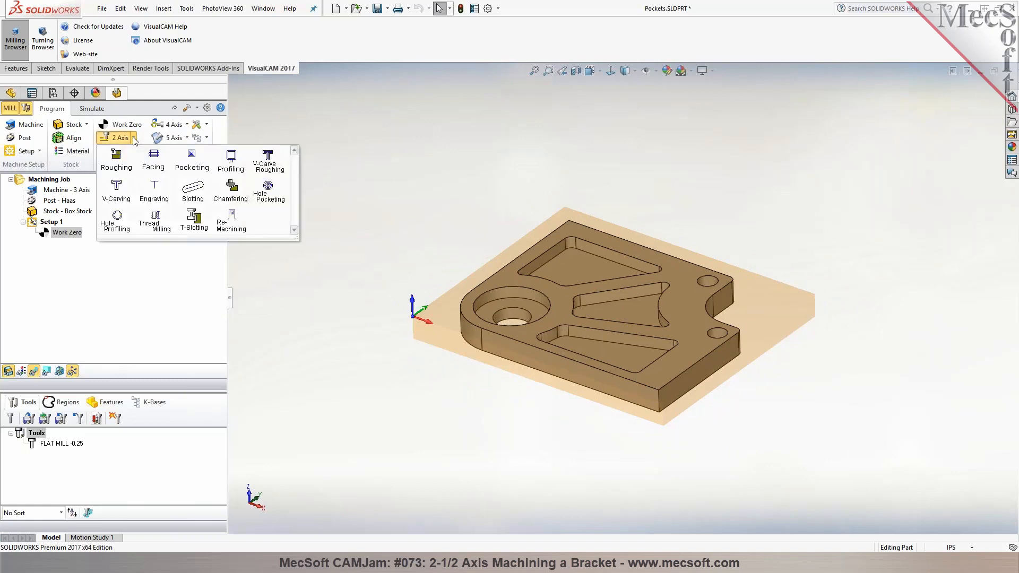
left_click(192, 159)
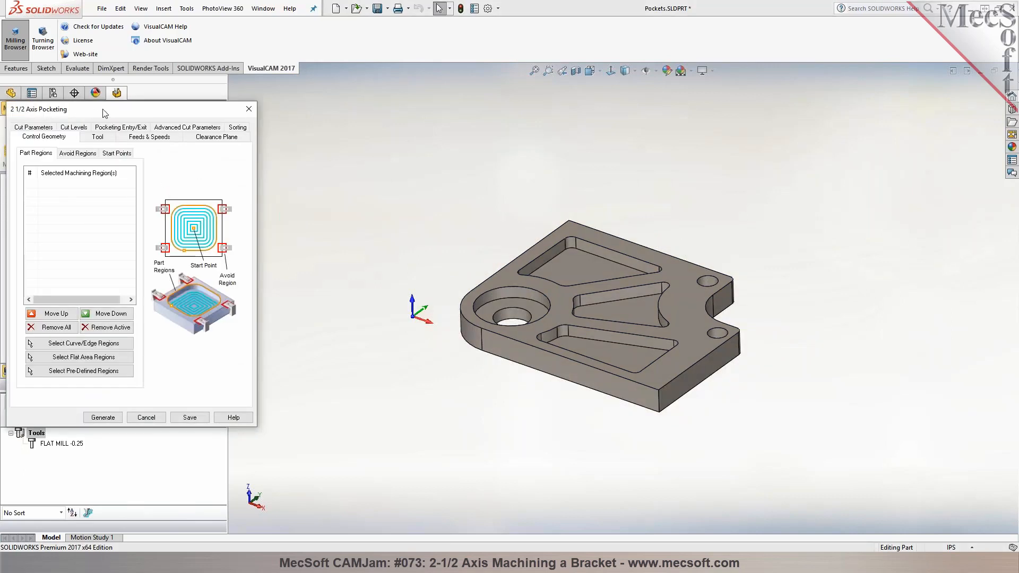
left_click_drag(104, 111, 121, 138)
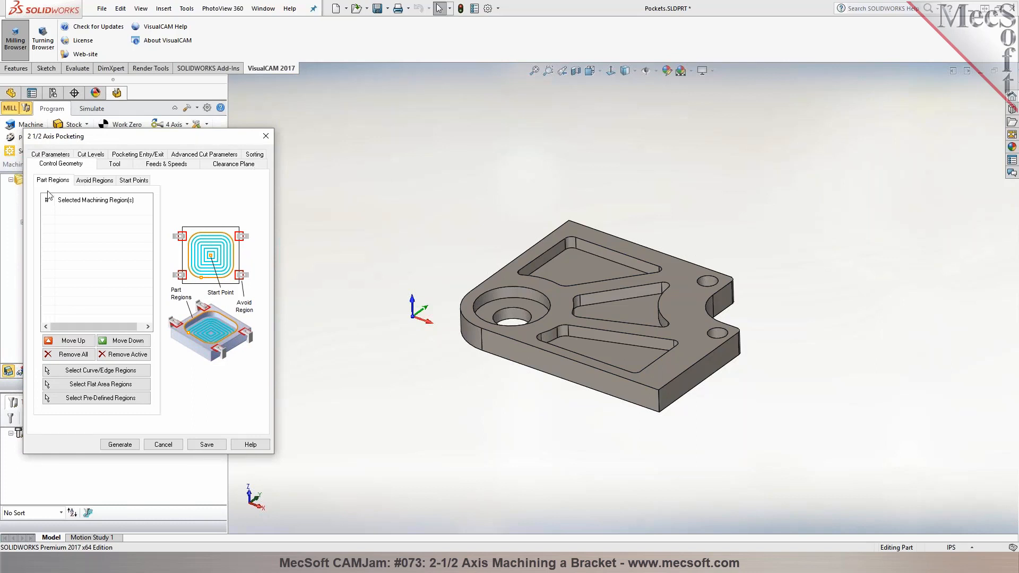
left_click(92, 370)
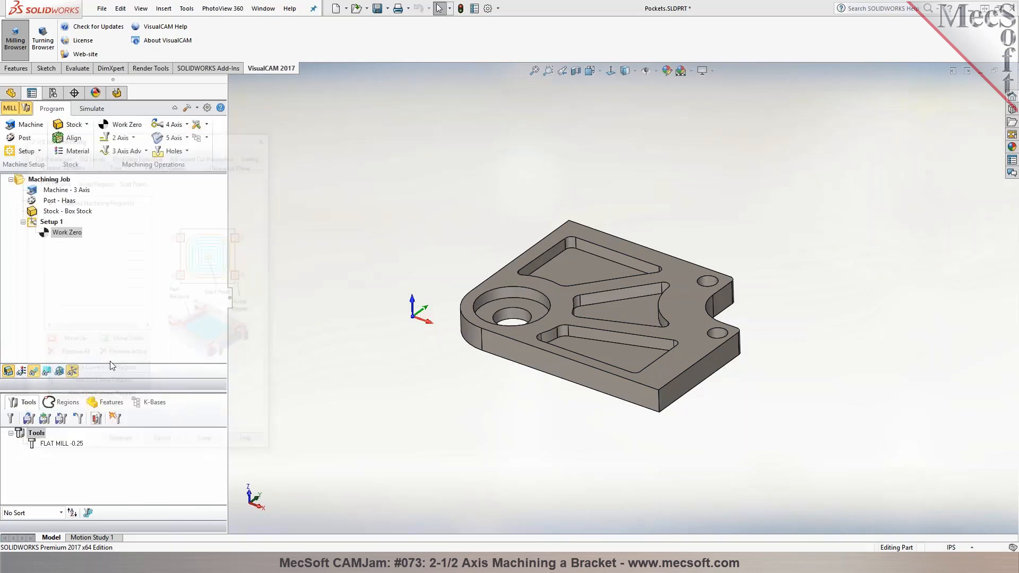
right_click(536, 260)
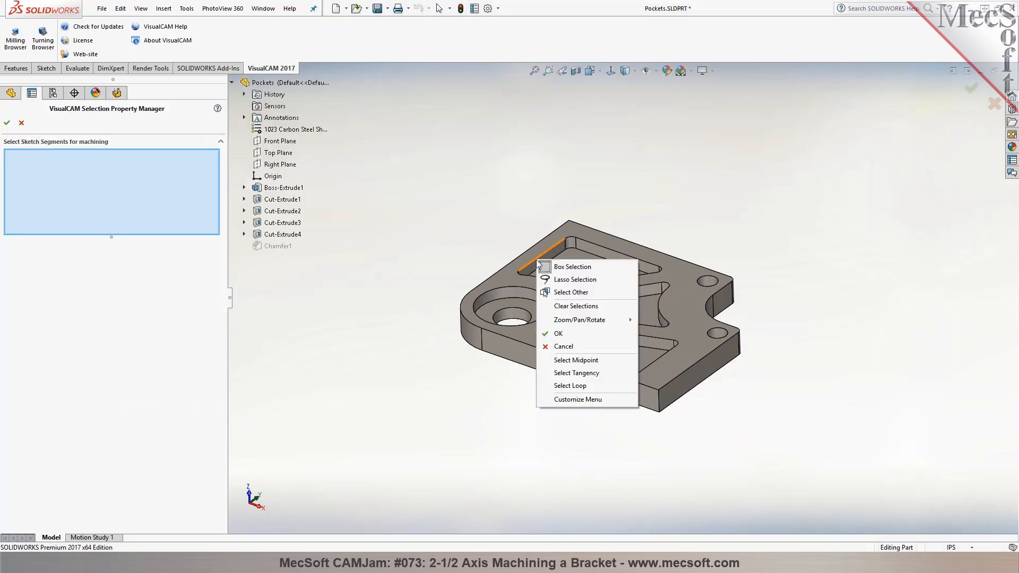
left_click(573, 373)
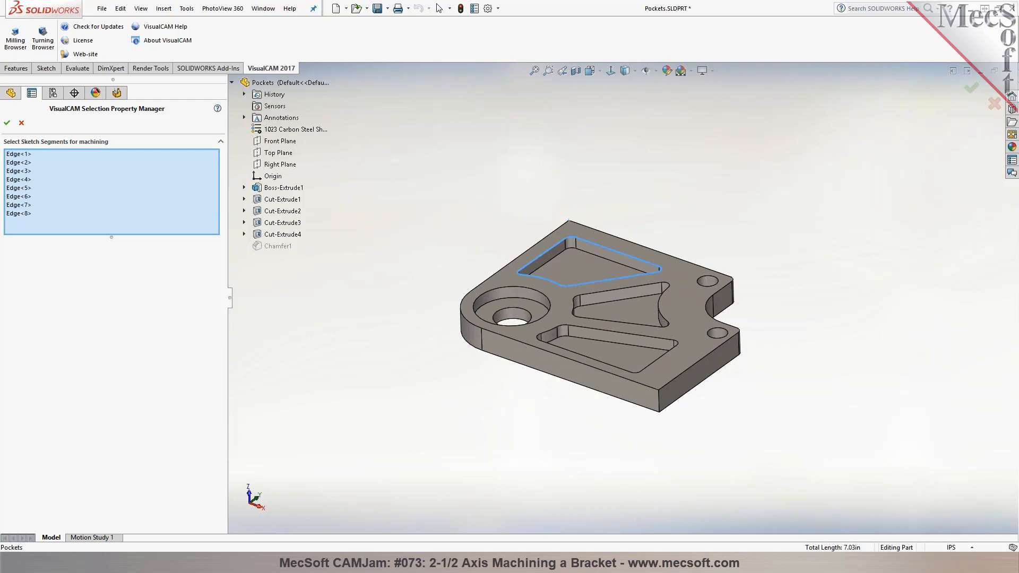
right_click(597, 293)
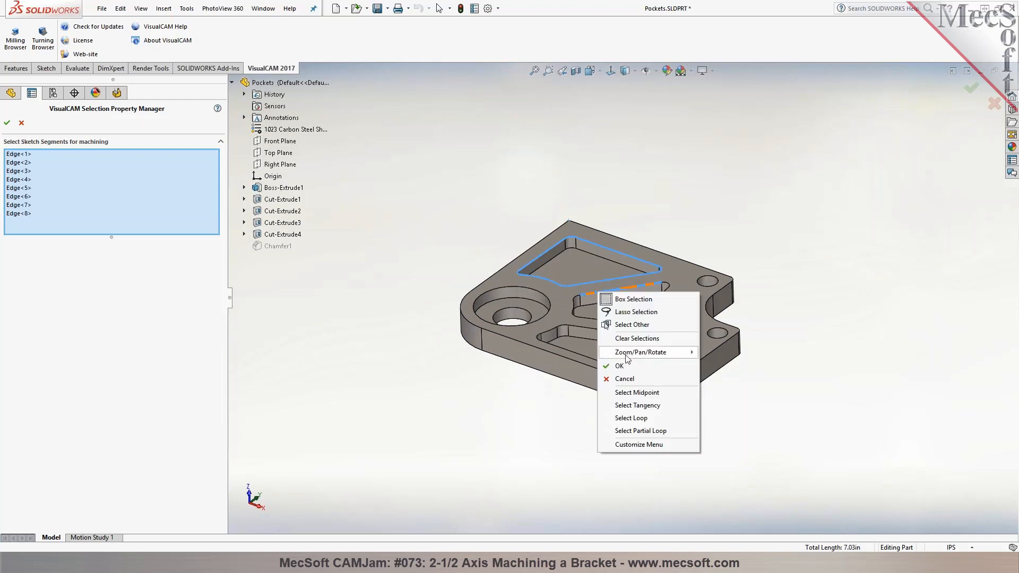
left_click(631, 406)
right_click(590, 327)
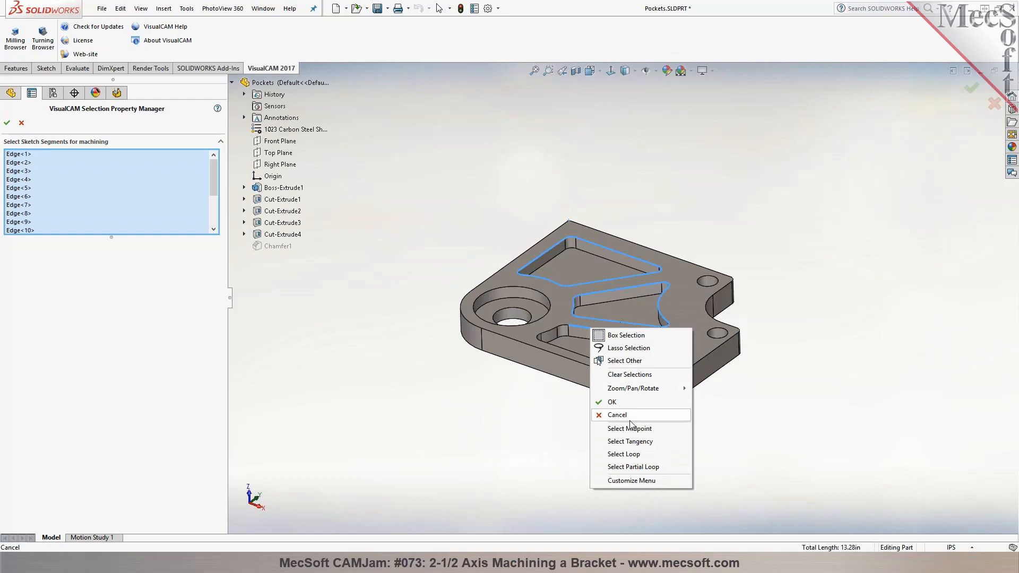
left_click(630, 441)
Add the top edge of the large counterbored hole to the machining regions and accept the selection
scroll(707, 394, "down", 2)
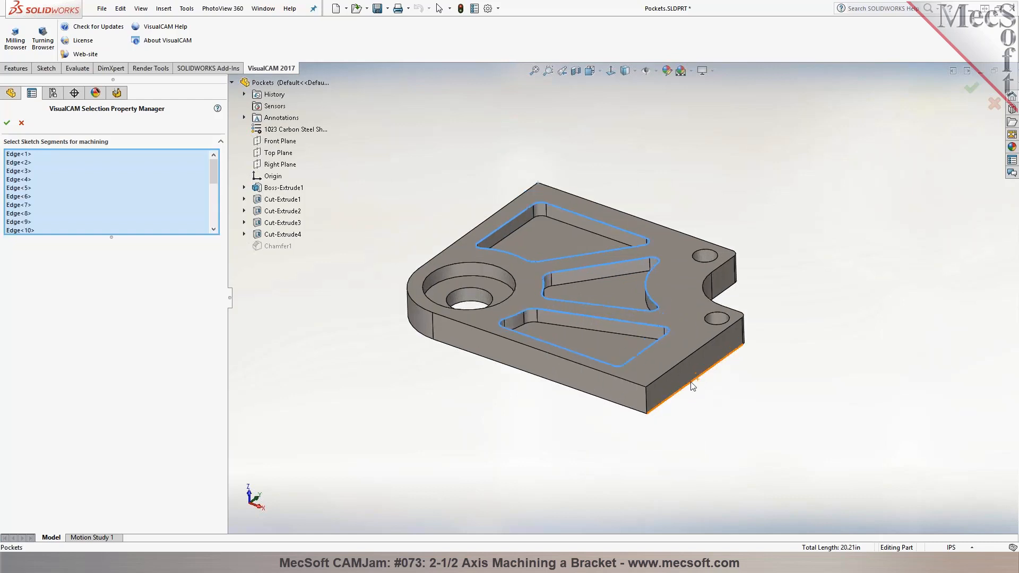
left_click(463, 266)
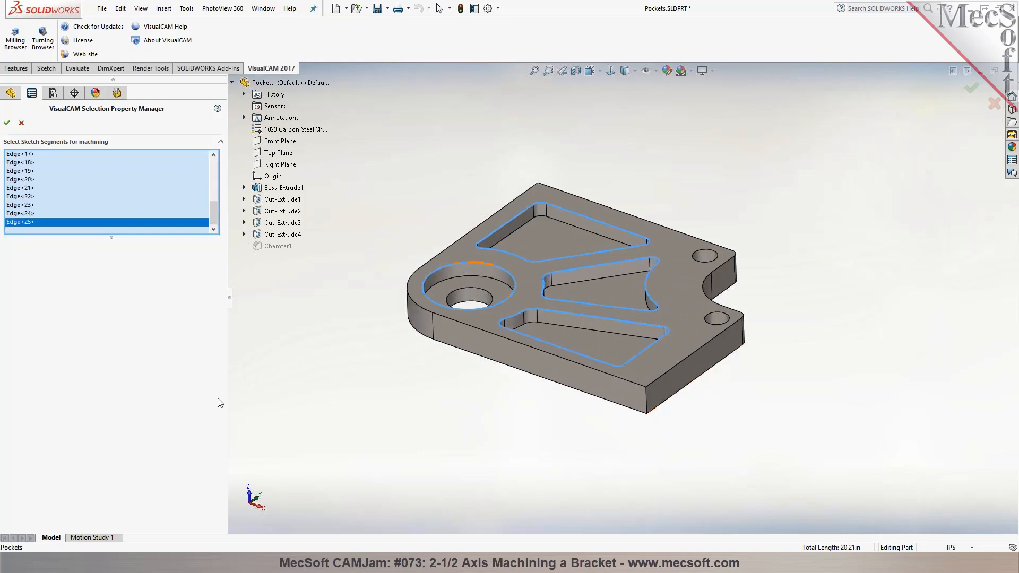
left_click(6, 126)
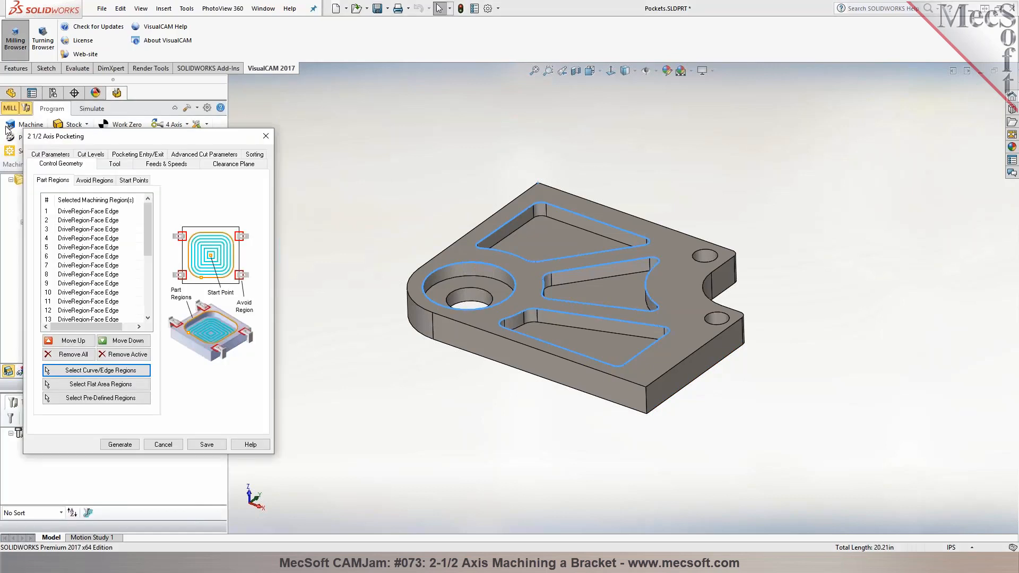
Examine the FLAT MILL -0.25 tool's properties and its feeds and speeds, leaving its definition unedited
left_click(113, 165)
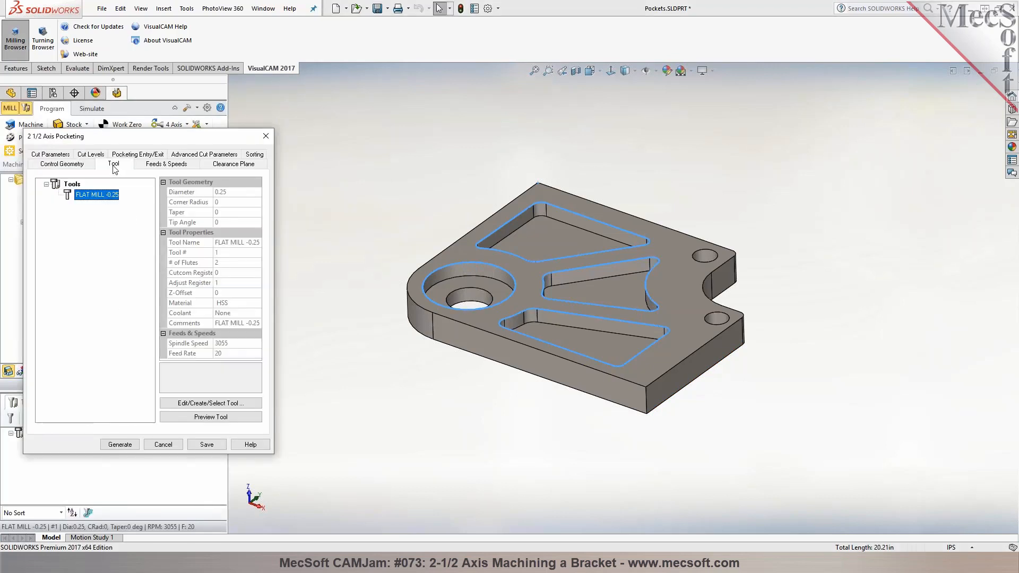
double_click(79, 195)
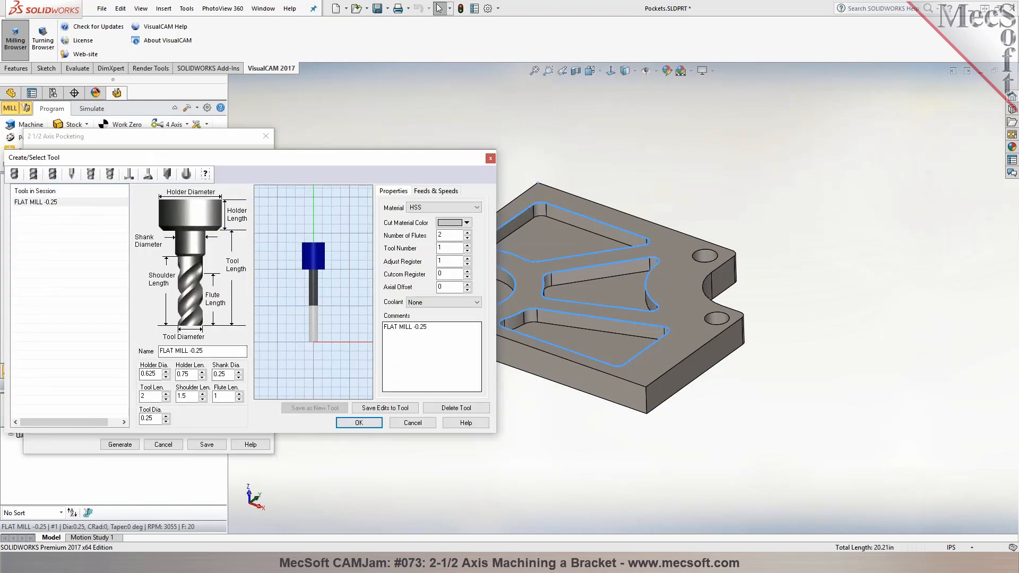
left_click(439, 191)
left_click(393, 191)
left_click(412, 424)
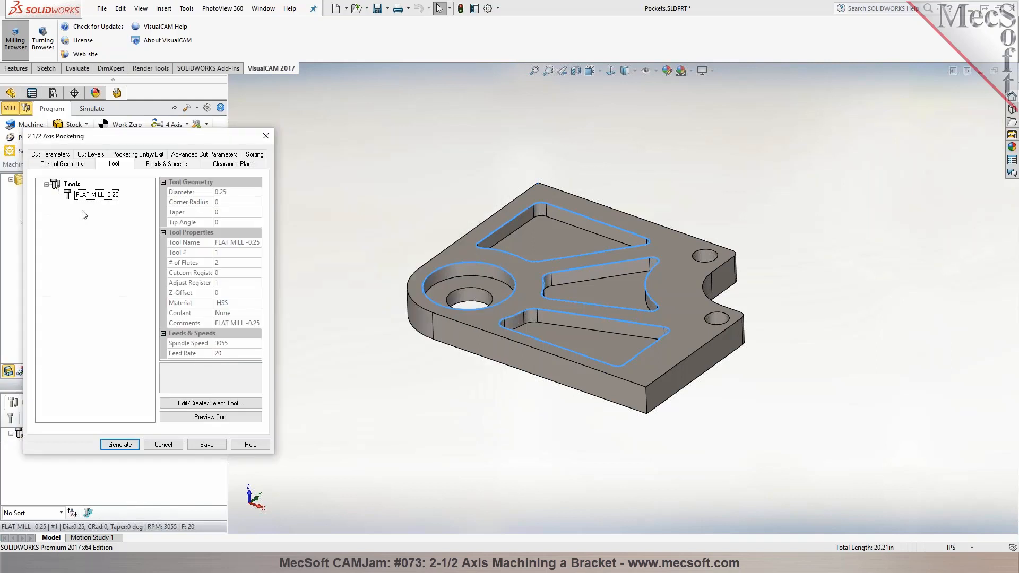
Review the pocketing operation's feeds and speeds and its clearance plane settings
left_click(153, 166)
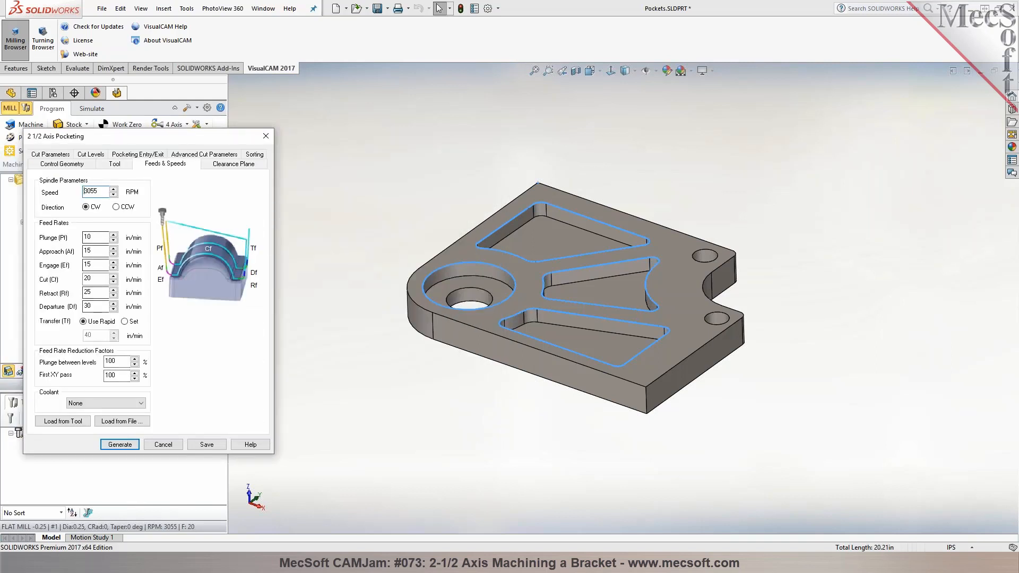
left_click(238, 164)
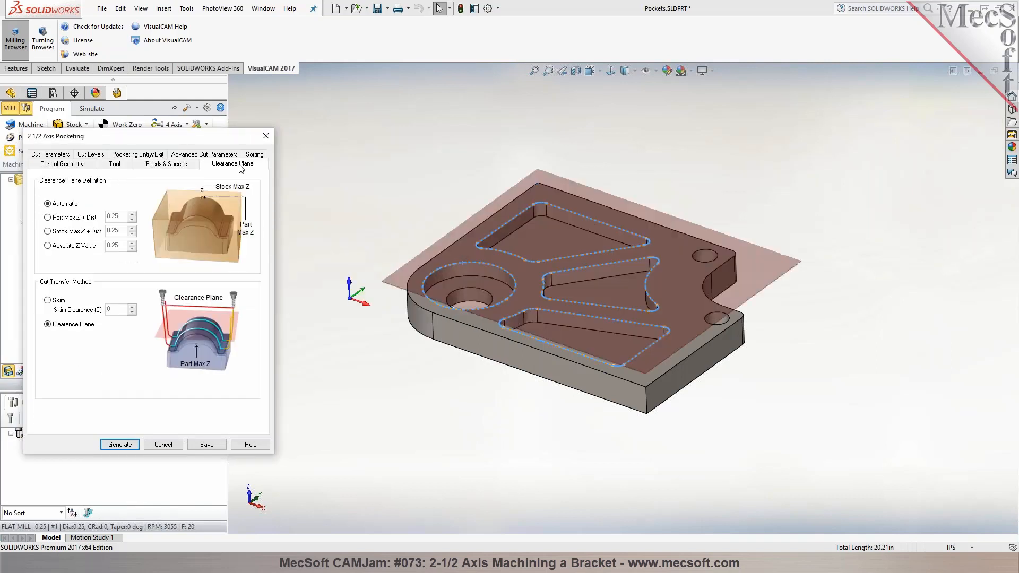
middle_click_drag(397, 163, 399, 188)
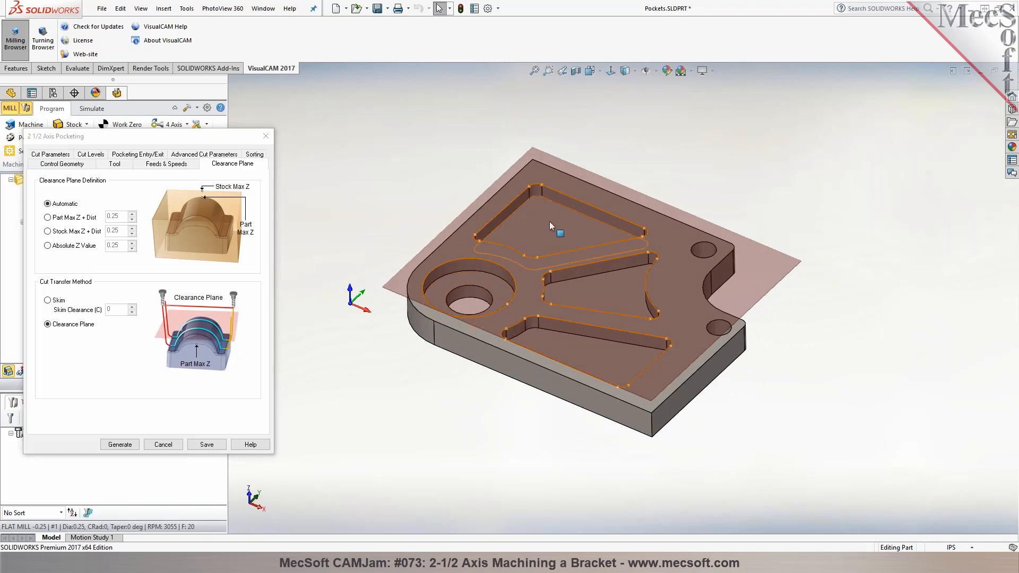
Set the global stock allowance in the pocketing cut parameters to 0
left_click(57, 154)
mouse_move(97, 196)
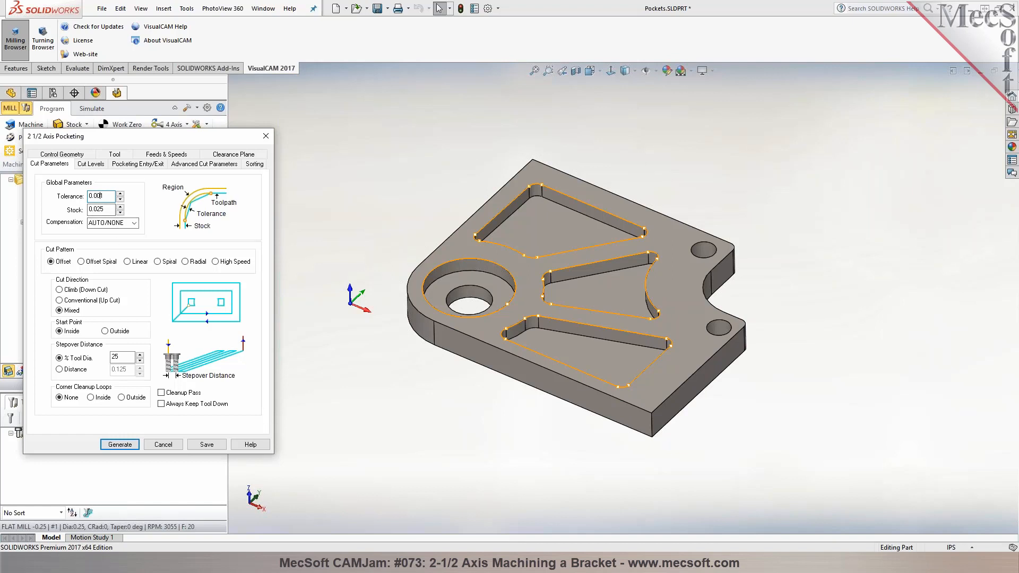
left_click_drag(107, 209, 84, 210)
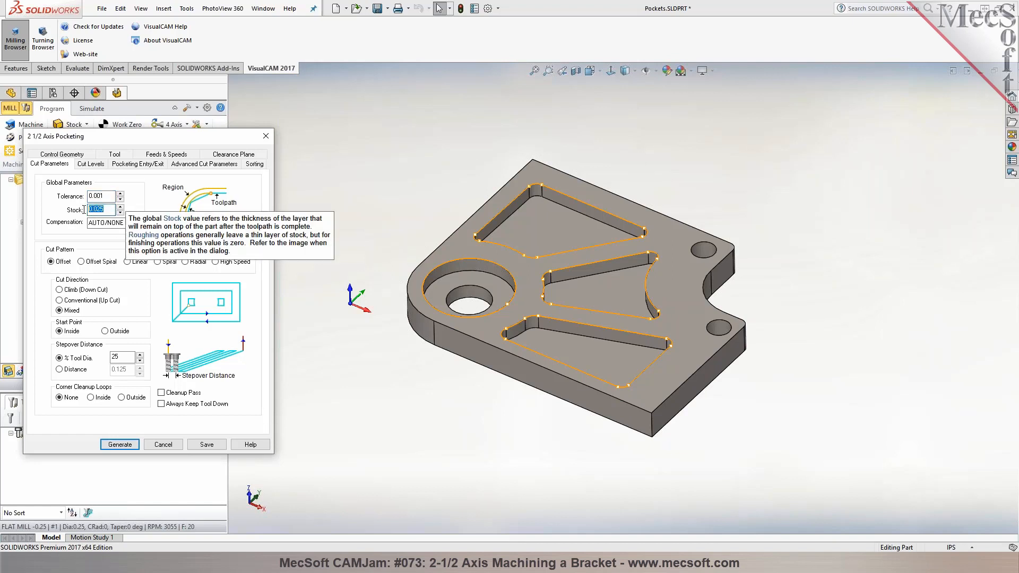
scroll(562, 233, "down", 6)
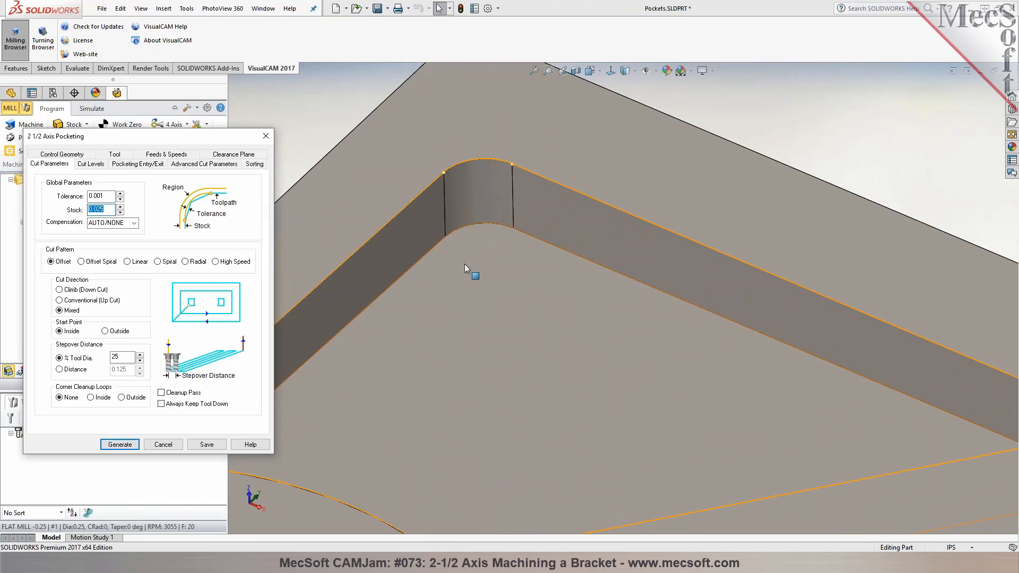
scroll(477, 250, "up", 1)
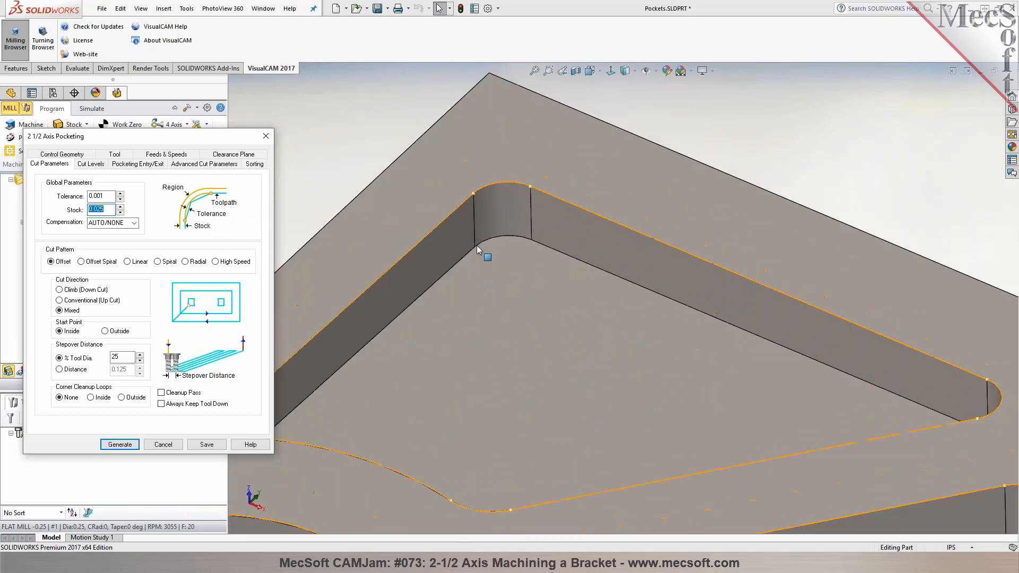
scroll(479, 249, "up", 3)
mouse_move(106, 210)
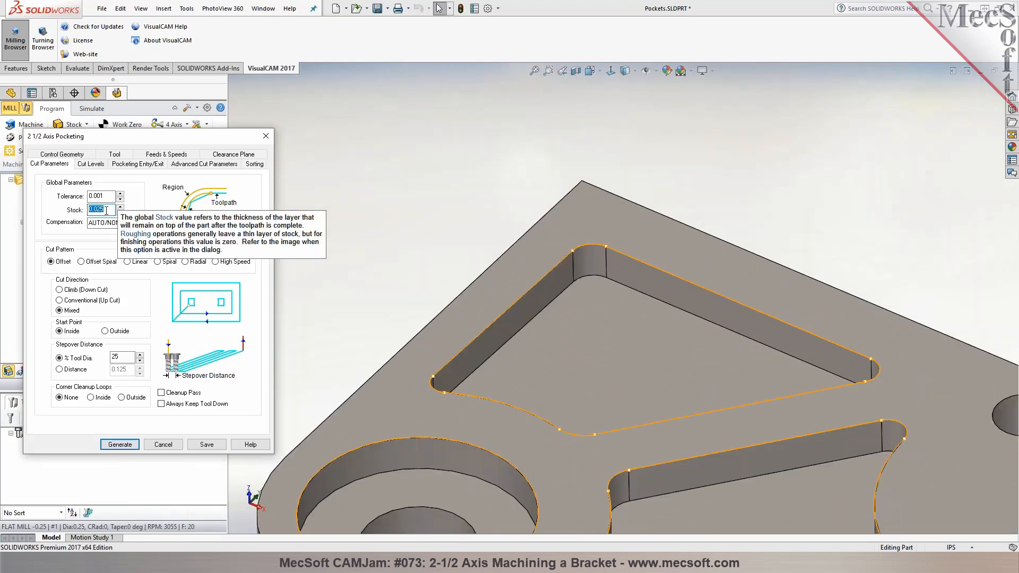
type("0")
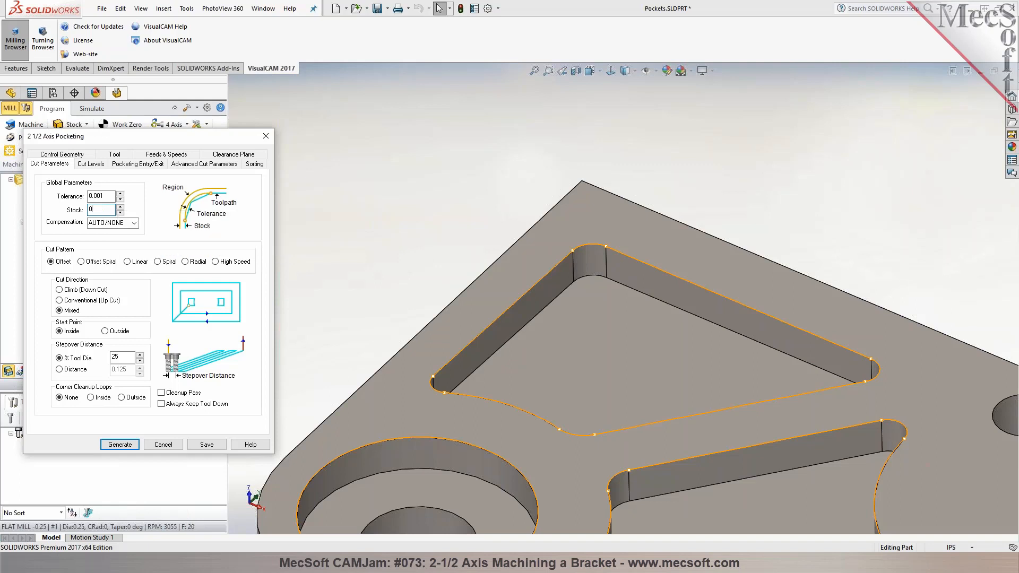
Set the pocketing operation's rough depth per cut to 0.125 in the cut levels
scroll(428, 258, "up", 6)
scroll(678, 400, "down", 1)
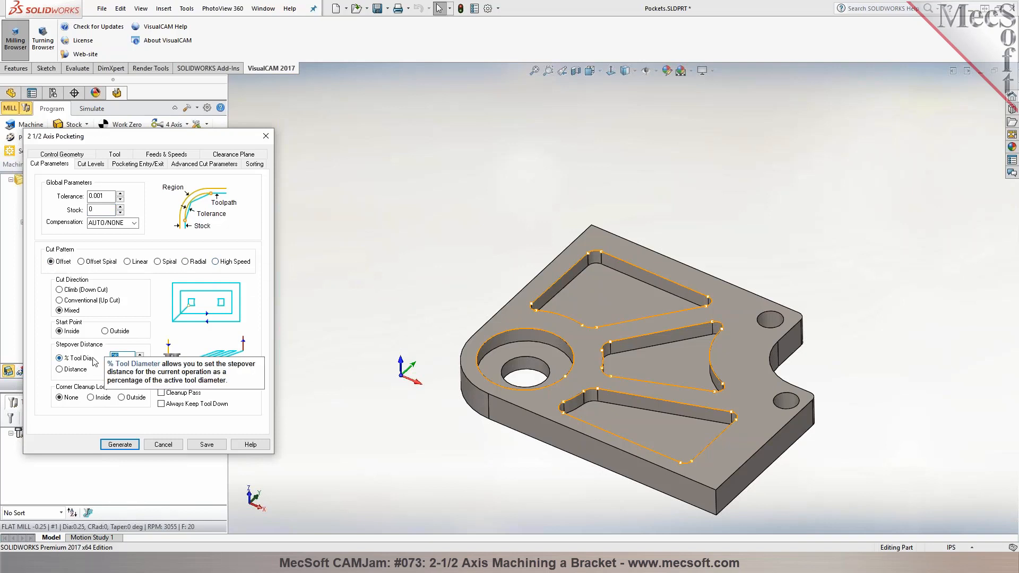
left_click(91, 164)
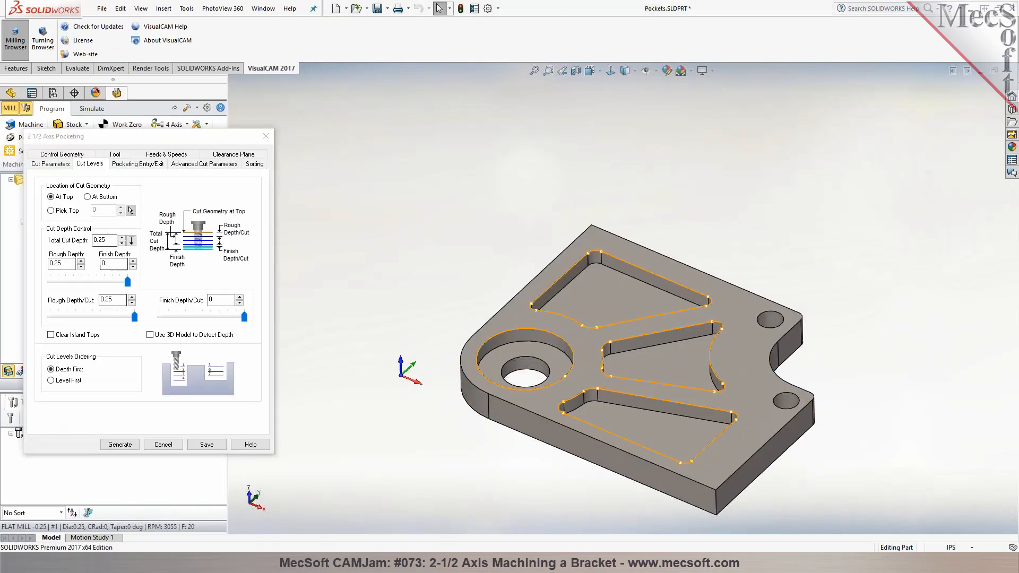
mouse_move(116, 303)
left_click_drag(133, 321, 93, 323)
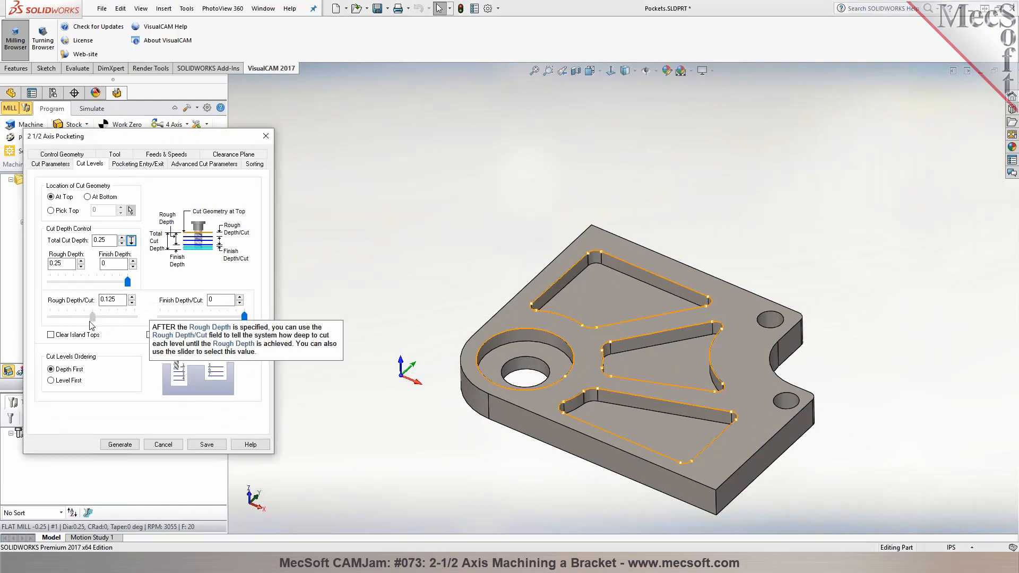
Review the pocketing entry/exit settings and the arc fitting options in the advanced cut parameters
left_click(137, 164)
left_click(192, 165)
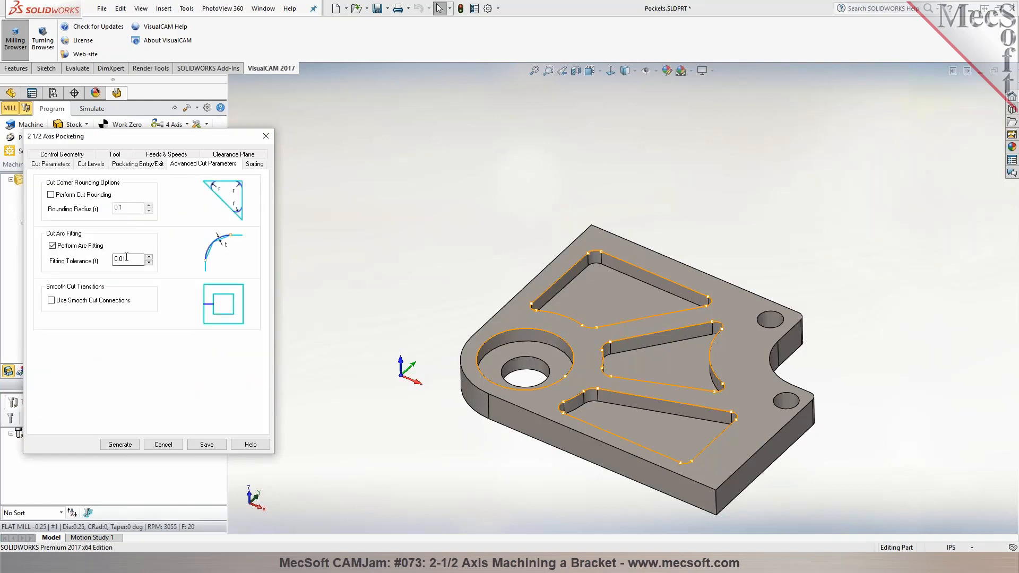
mouse_move(126, 258)
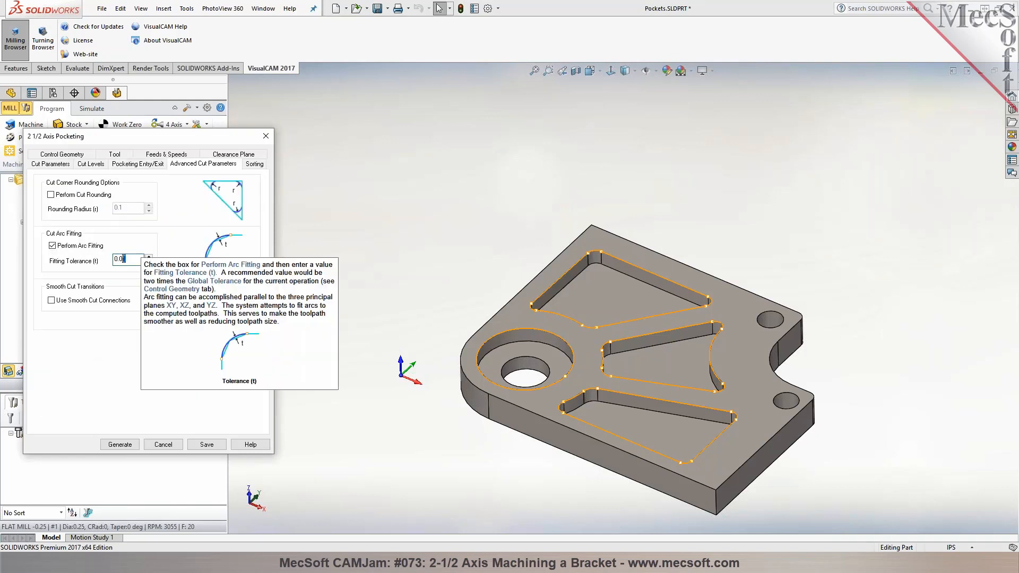
Apply Minimum Distance Sort to the pocketing operation, starting at the lower left, and generate its toolpath
left_click(258, 165)
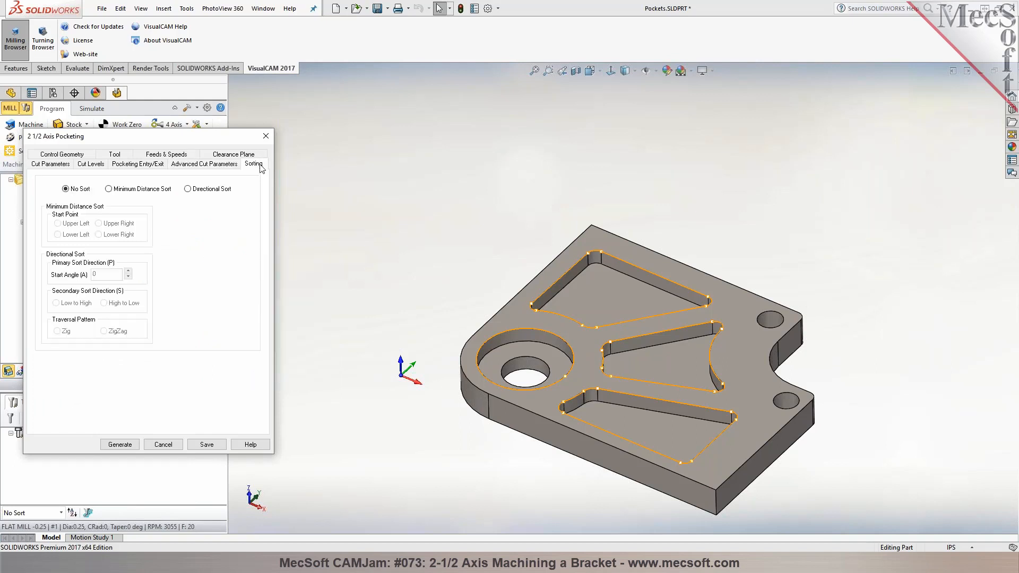
left_click(109, 189)
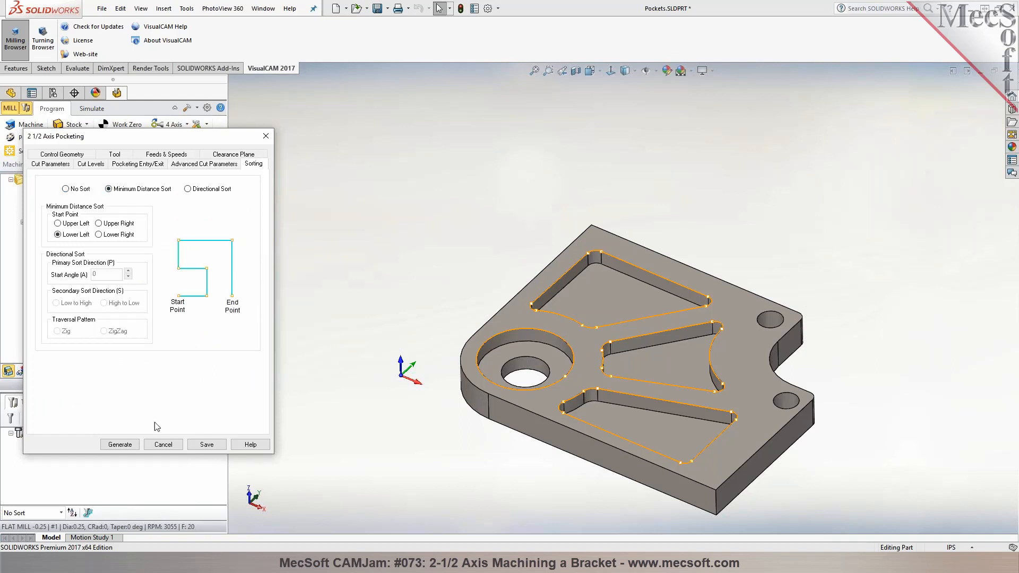
left_click(120, 444)
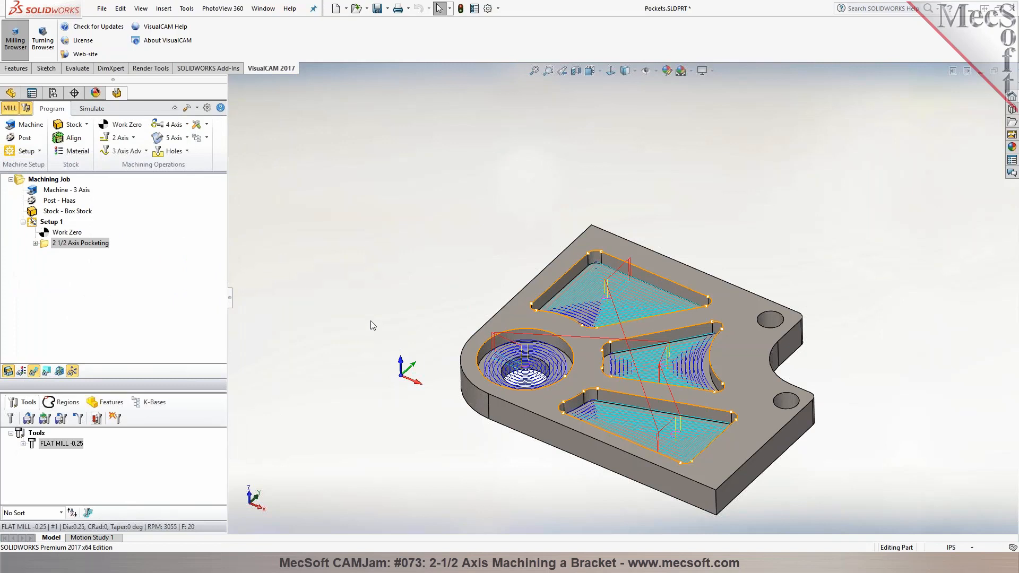
Examine the pocketing toolpath one Z level at a time for all eight levels, and restore the full toolpath display
scroll(631, 393, "down", 5)
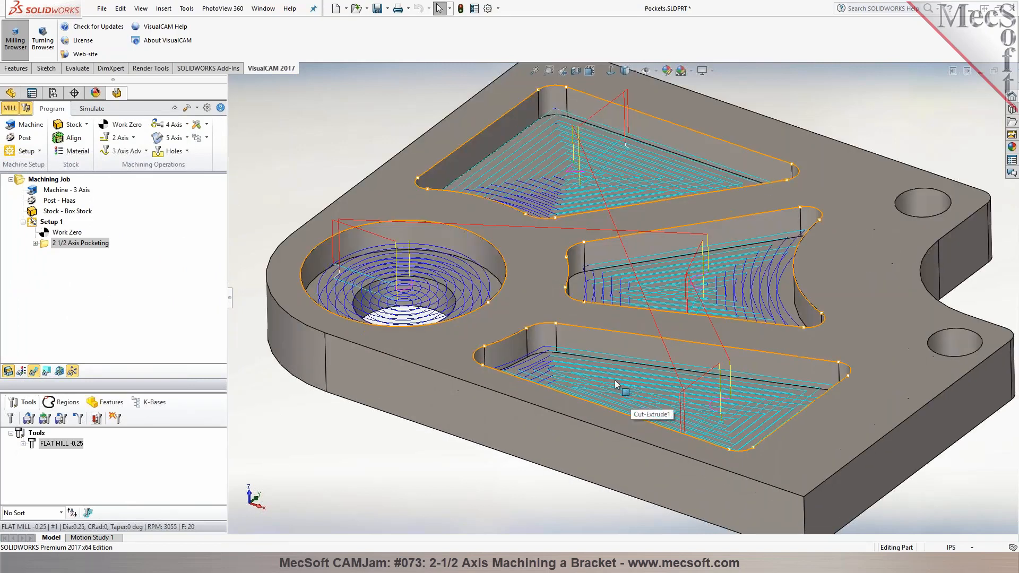
left_click(47, 373)
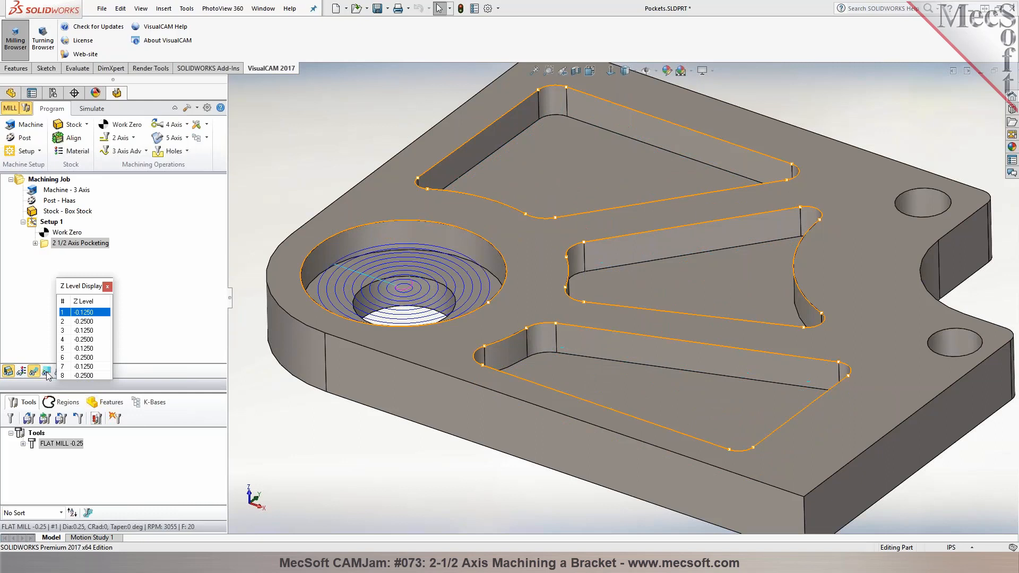
left_click(81, 322)
left_click(85, 330)
left_click(89, 339)
left_click(89, 349)
left_click(90, 357)
left_click(92, 366)
left_click(93, 375)
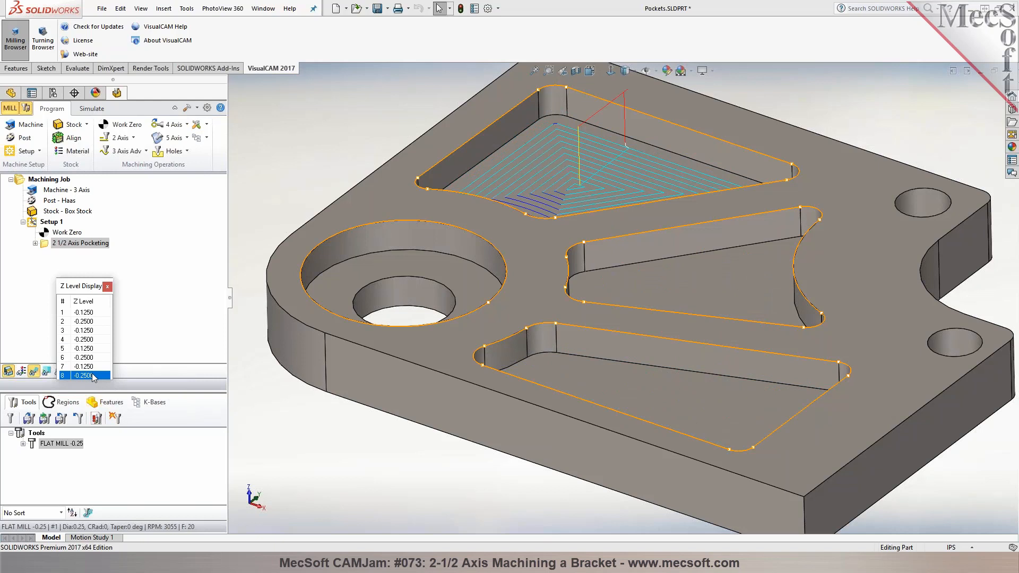
left_click(107, 287)
key("f")
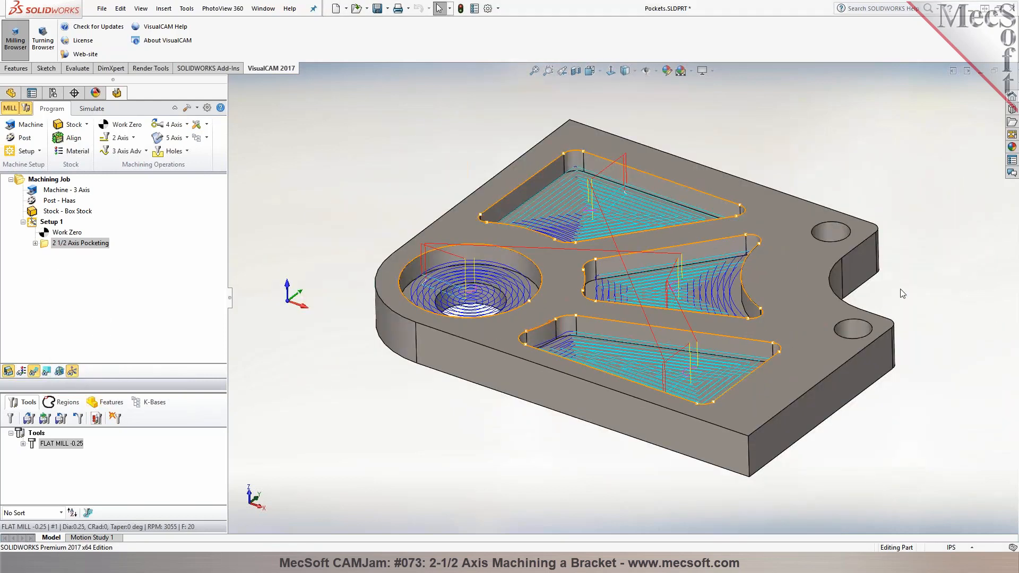
Simulate the 2 1/2 Axis Pocketing operation on the box stock with the tool and holder shown
left_click(89, 109)
left_click(43, 246)
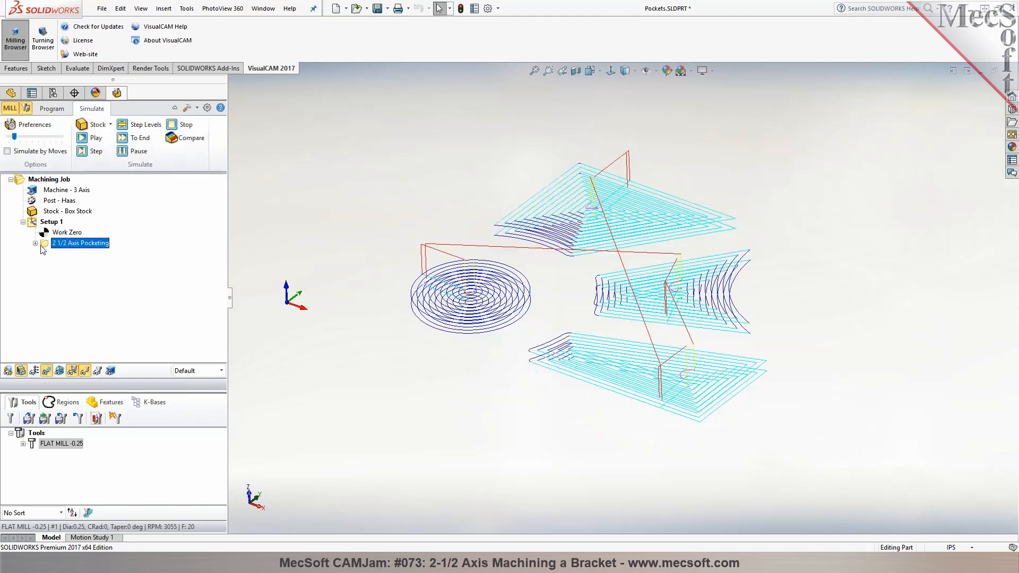
left_click(94, 137)
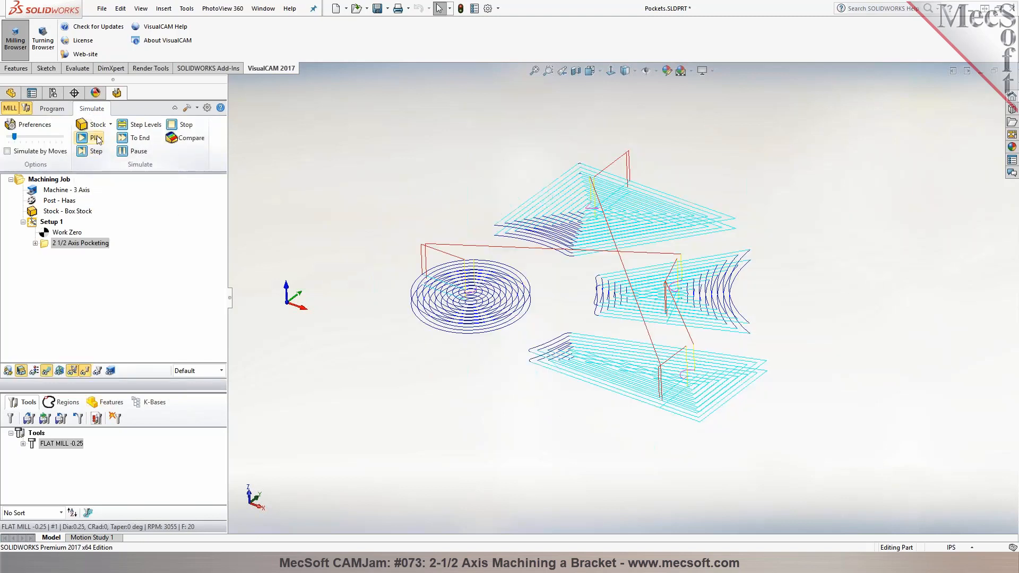
left_click(98, 372)
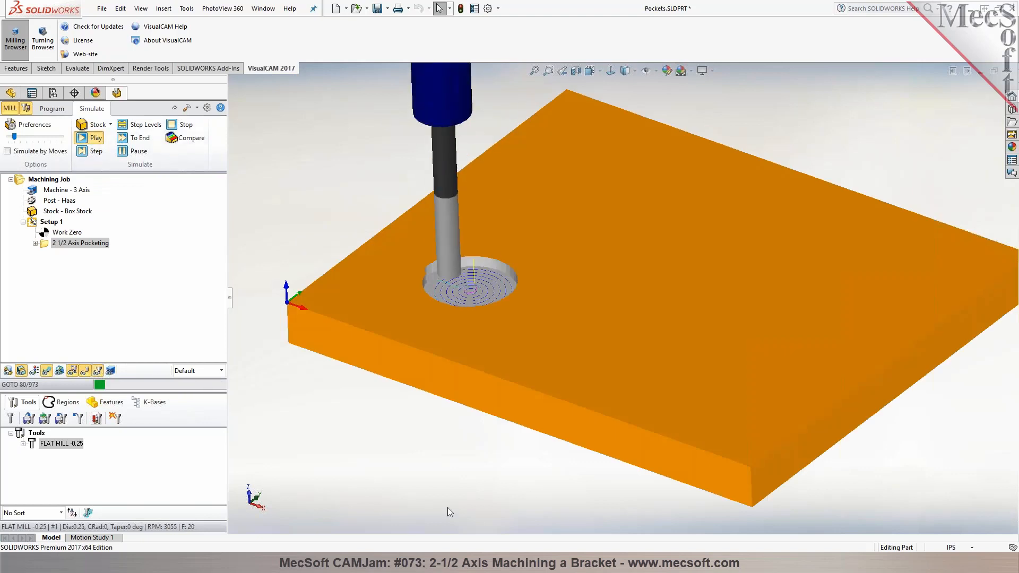
scroll(446, 505, "up", 4)
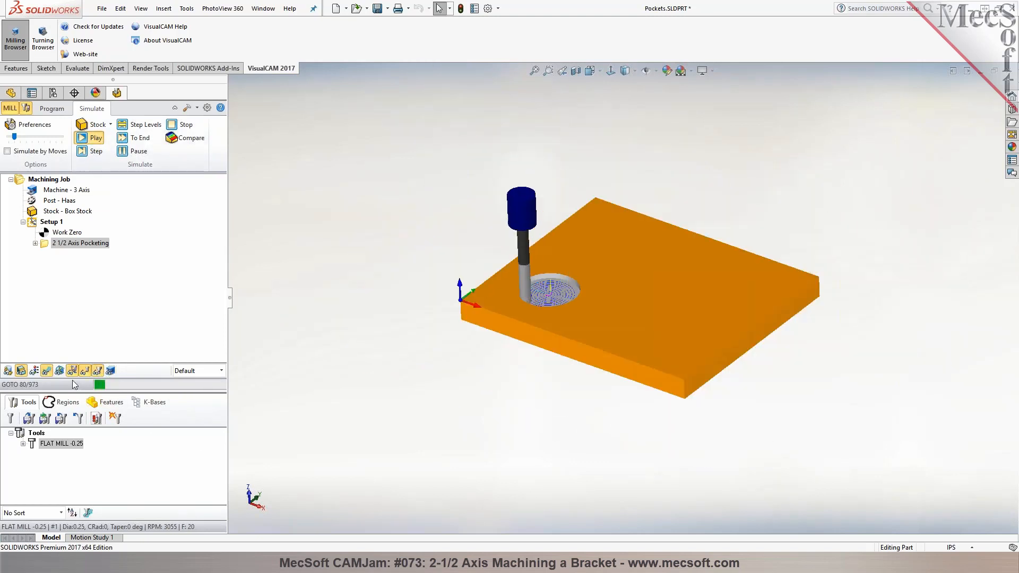
scroll(727, 243, "down", 2)
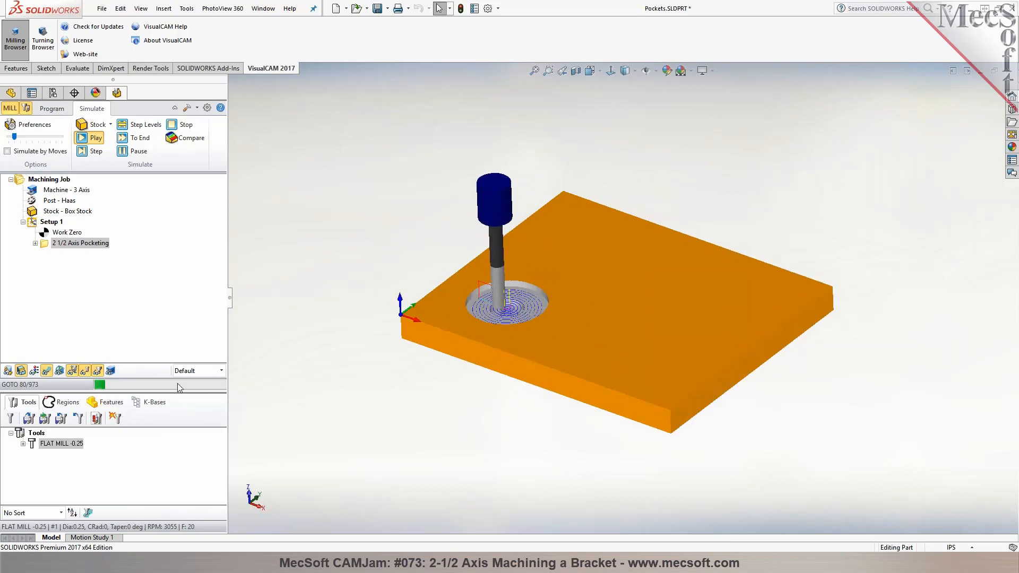
Hide the toolpath, raise the simulation speed, and watch the pocketing simulation through to its end
left_click(47, 370)
left_click_drag(14, 137, 55, 137)
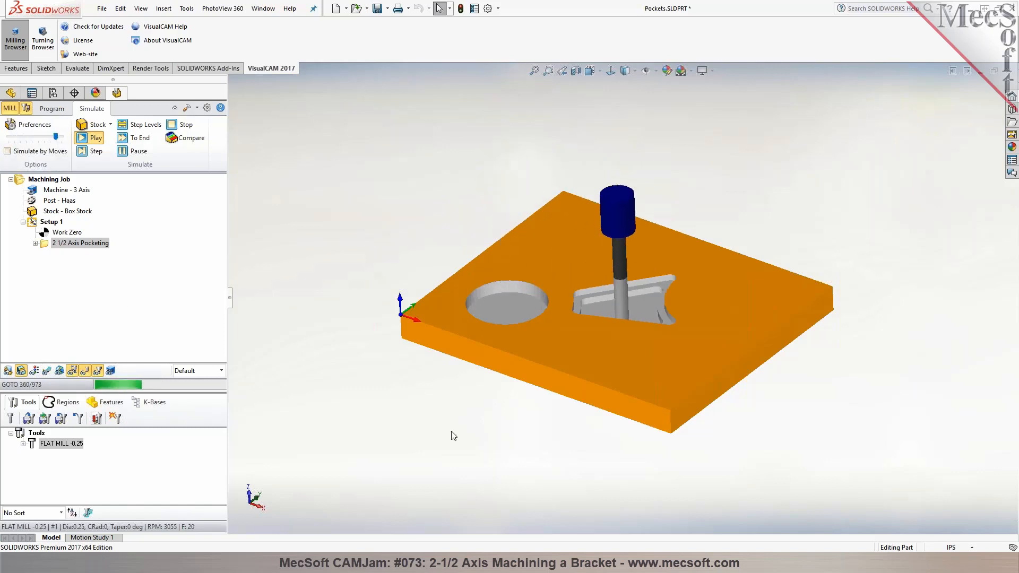
middle_click_drag(450, 432, 455, 441)
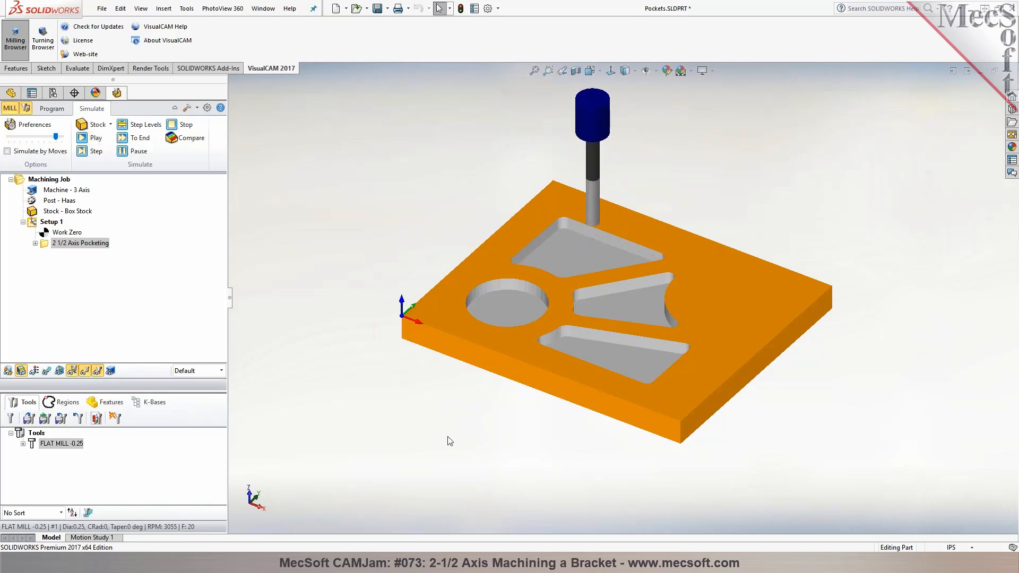
Return to programming and check the diameter of one of the two small through holes
left_click(51, 108)
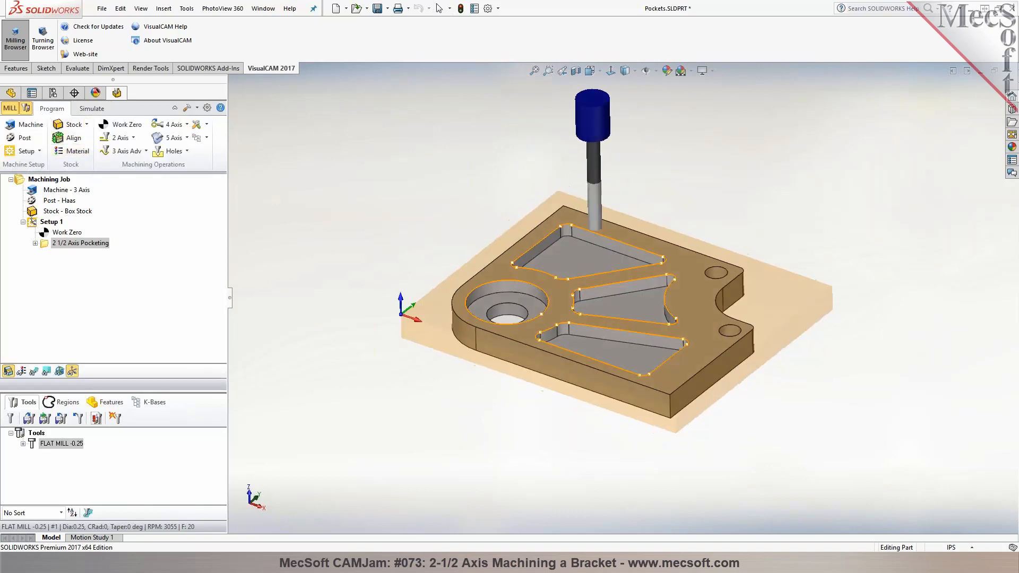
scroll(695, 276, "down", 3)
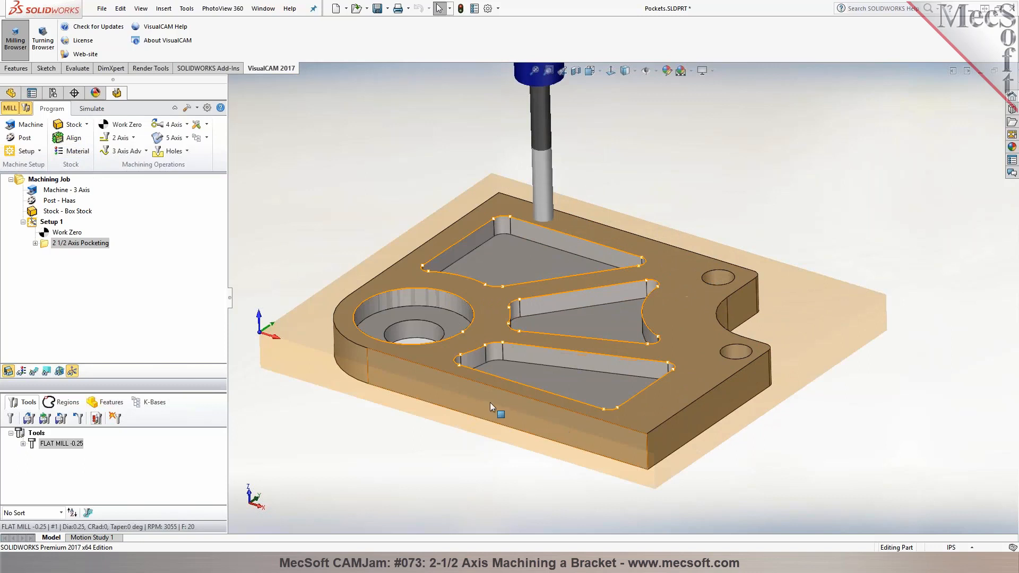
middle_click_drag(512, 366, 514, 377)
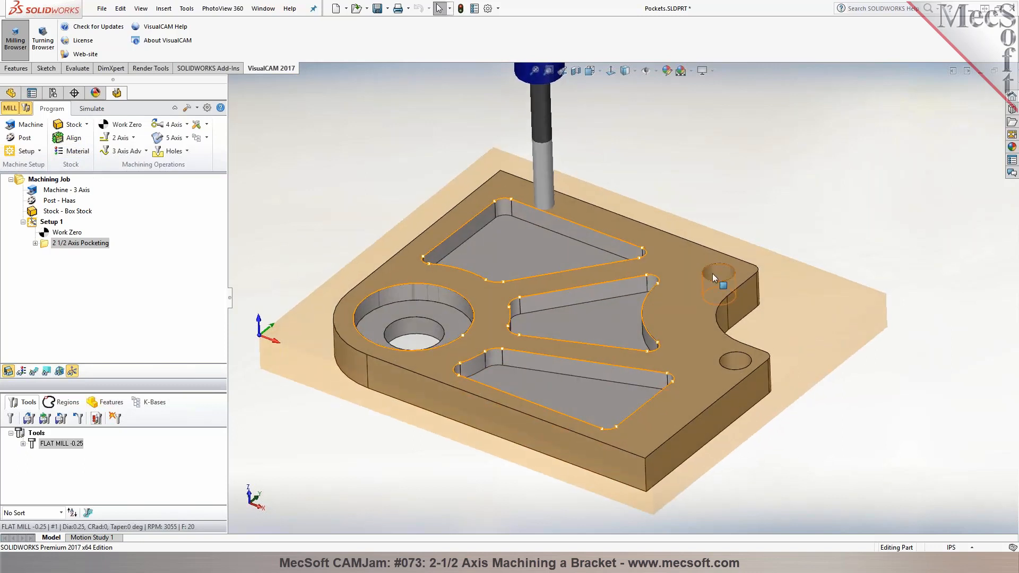
left_click(728, 355)
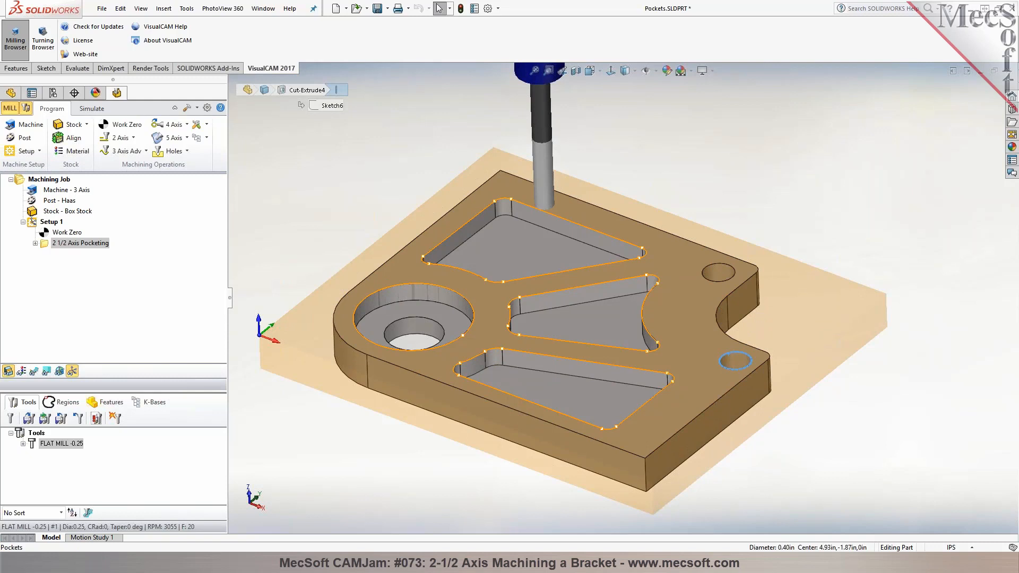
key("Escape")
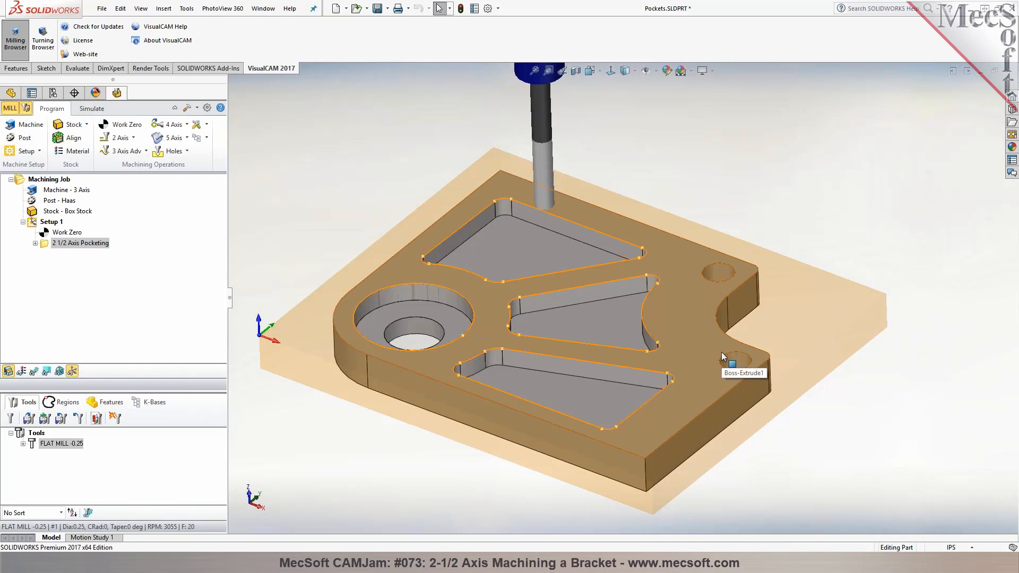
Start a Hole Profiling operation and select the top edges of the two small holes as machining regions
left_click(134, 138)
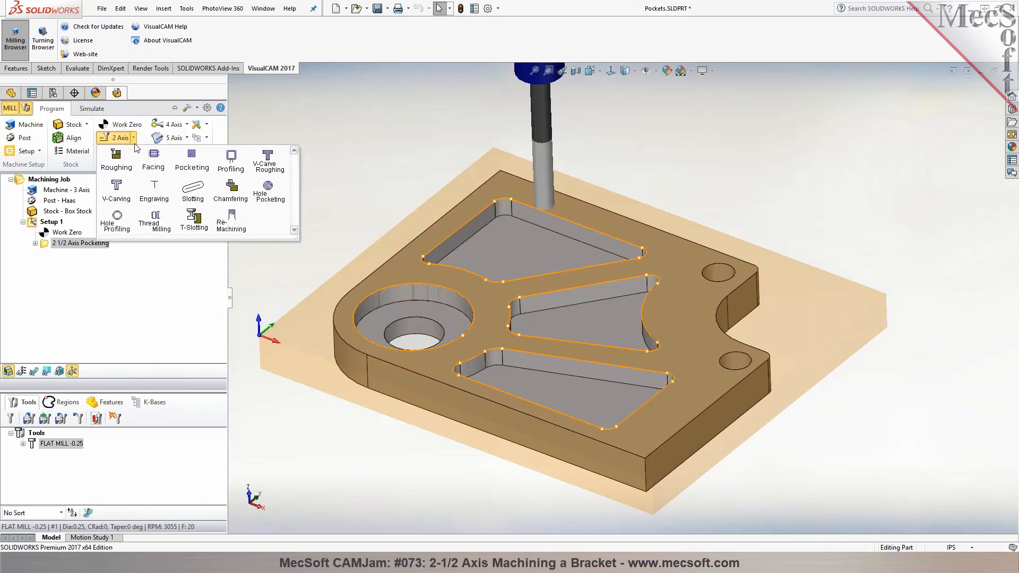
left_click(117, 225)
left_click(74, 344)
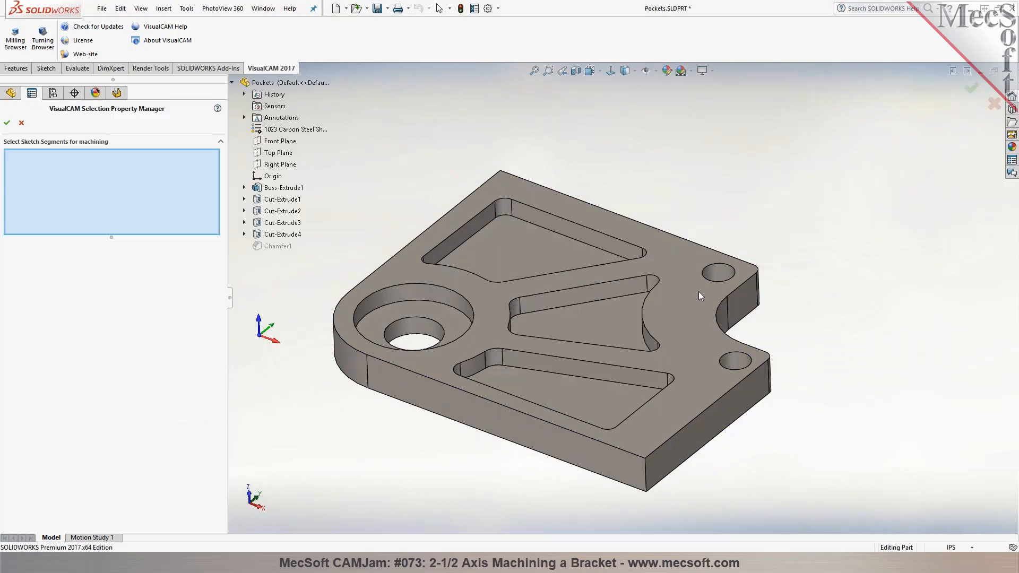
left_click(719, 281)
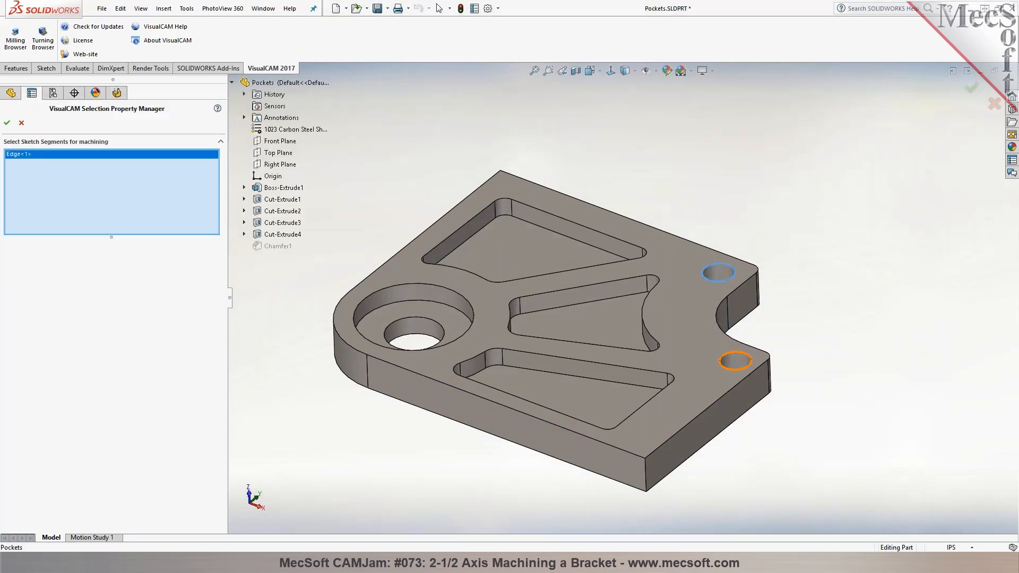
left_click(732, 366)
left_click(7, 125)
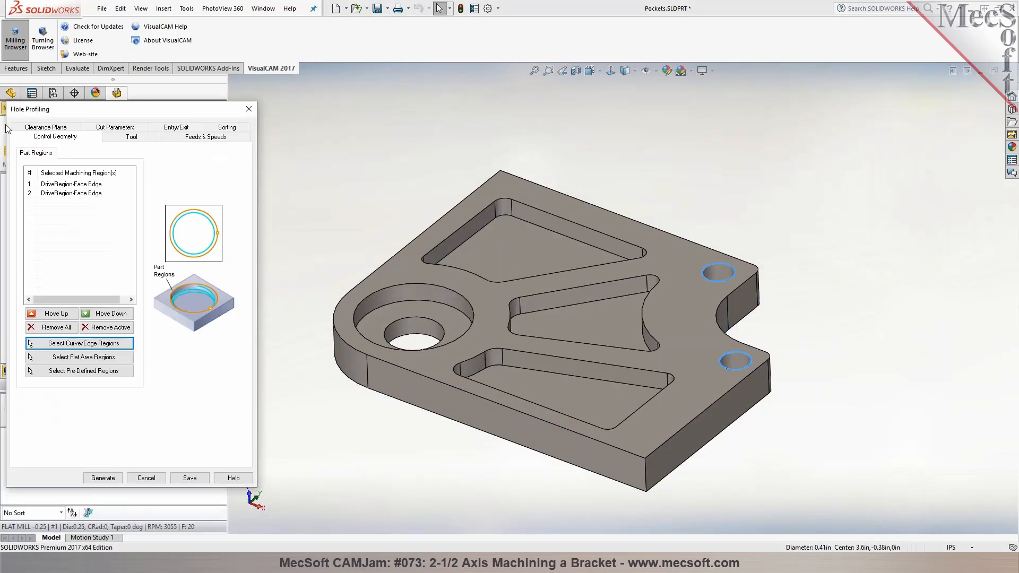
Set the hole depth to 0.5 from points on the part's top and bottom, and use only full 360-degree helixes with a 0.05 pitch height
left_click(118, 138)
left_click(118, 128)
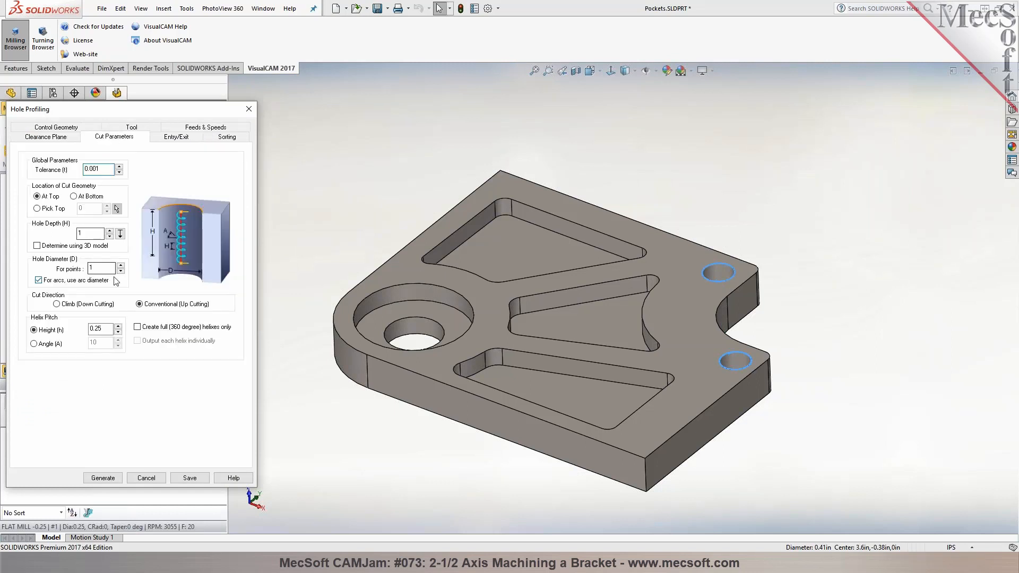
left_click(120, 234)
left_click(686, 398)
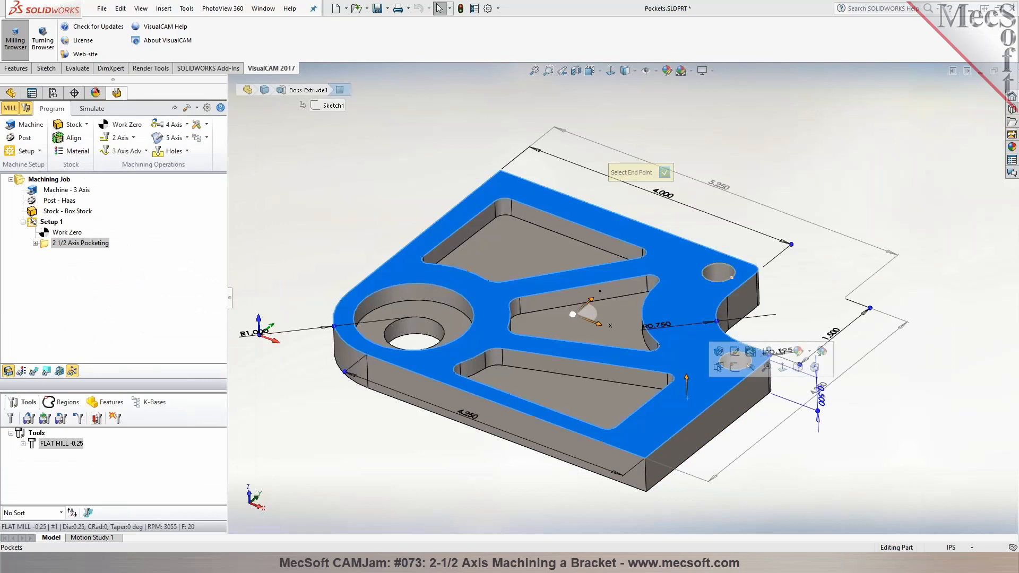
left_click(659, 486)
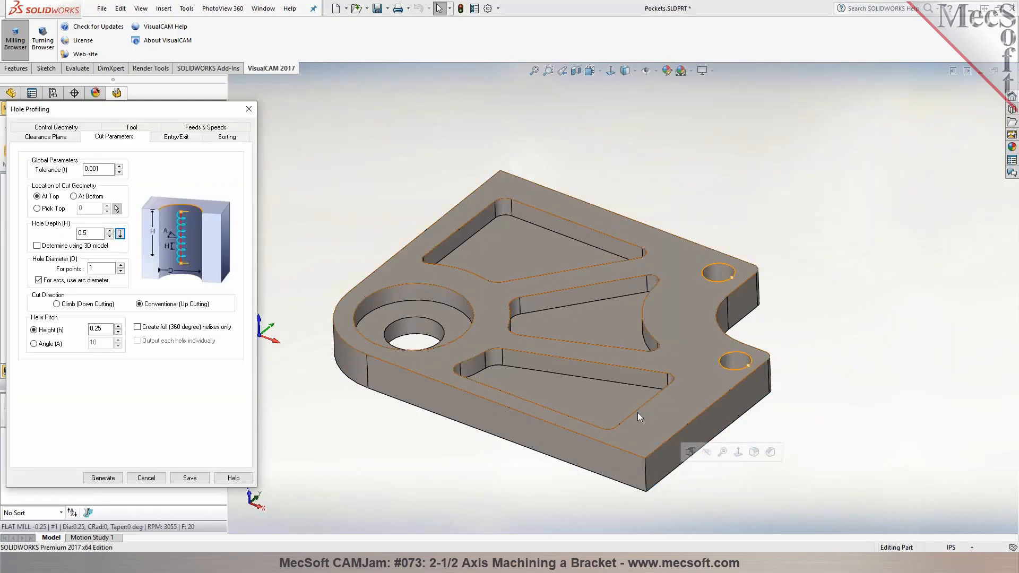
left_click(147, 328)
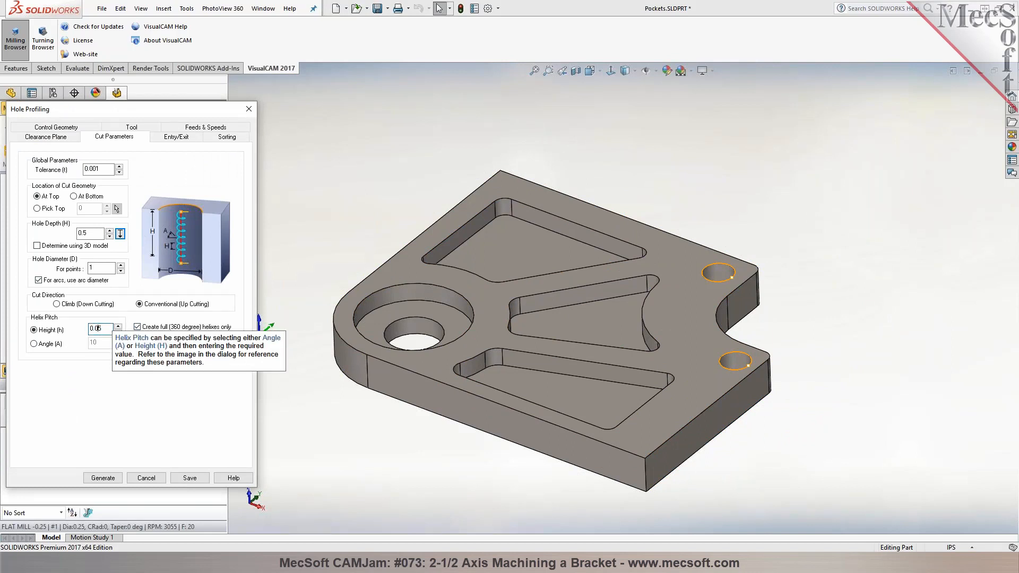
Choose the entry and exit types for the hole profiling operation and generate its toolpath
left_click(177, 137)
left_click(121, 158)
left_click(89, 315)
left_click(103, 477)
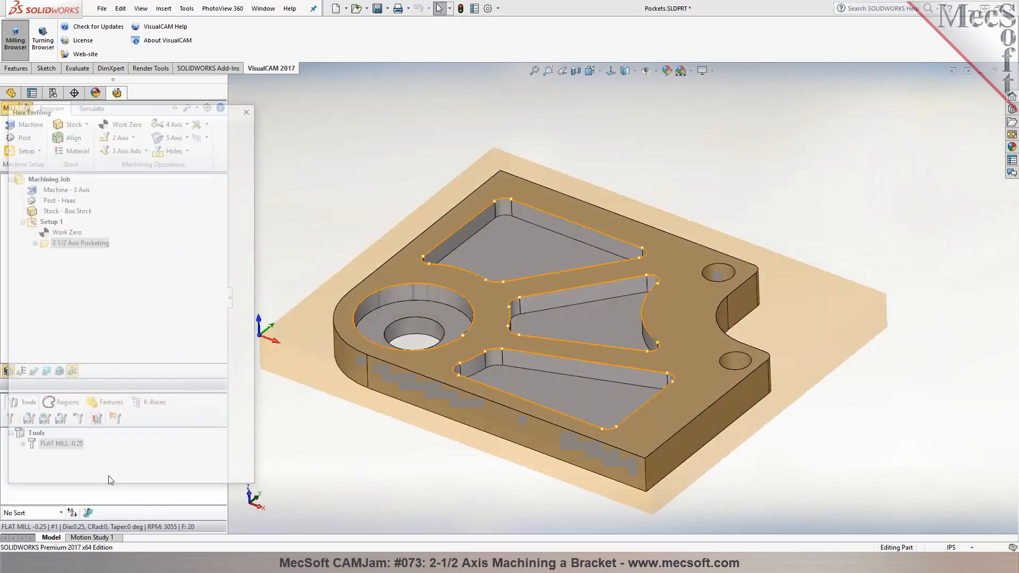
Display the hole profiling toolpath and examine its helical passes inside a small hole up close
left_click(34, 371)
middle_click_drag(425, 155, 426, 203)
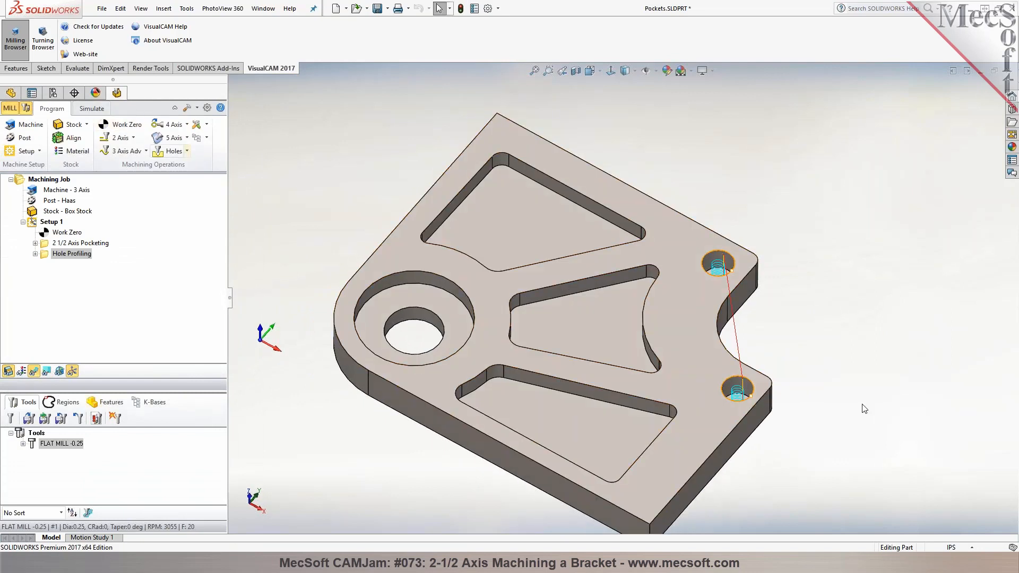
scroll(767, 269, "down", 8)
middle_click_drag(694, 340, 684, 383)
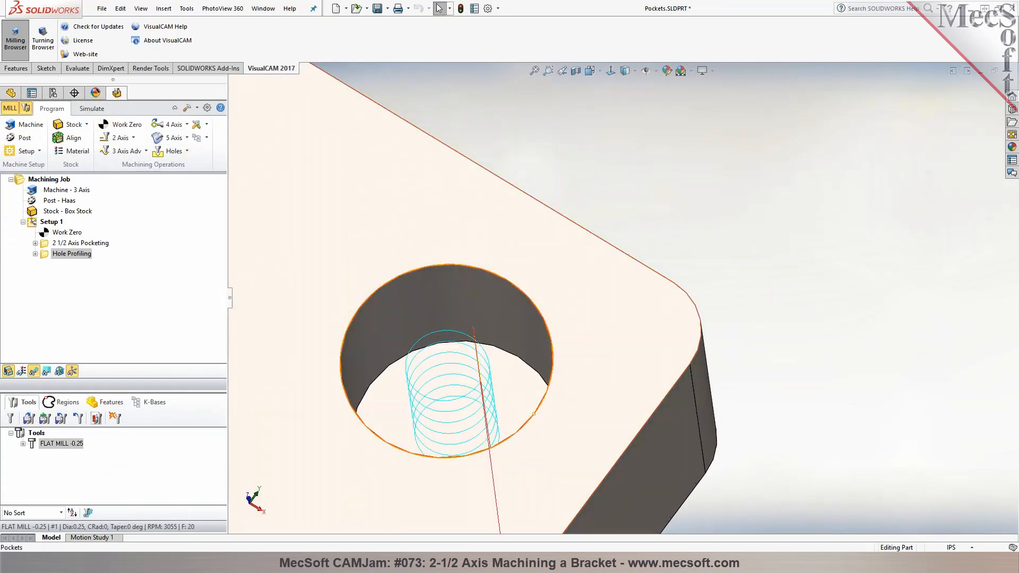
Reopen the hole profiling operation, review its cut parameters and regenerate its toolpath
double_click(47, 257)
left_click(106, 137)
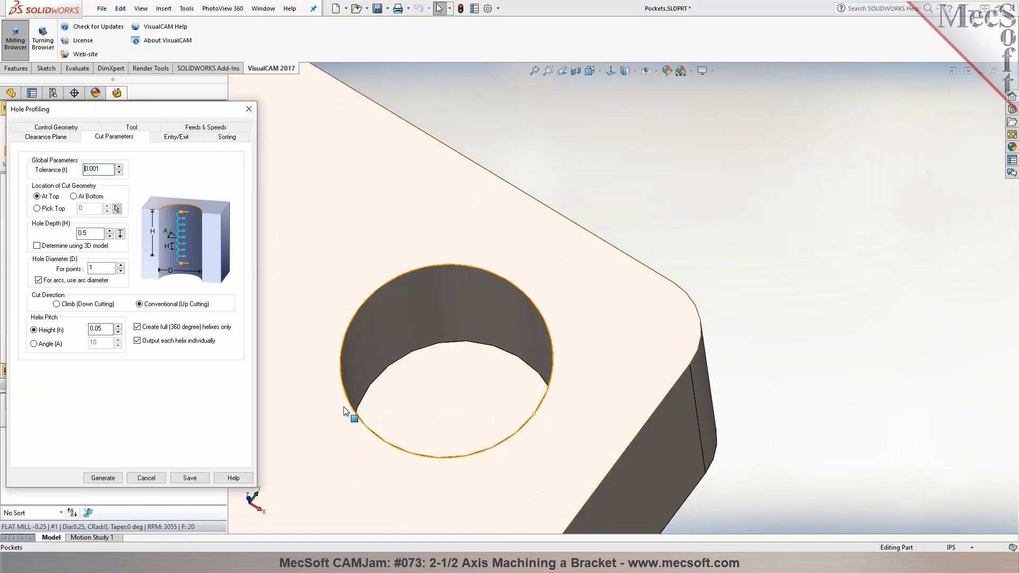
mouse_move(441, 376)
middle_mouse_down()
mouse_move(444, 359)
mouse_move(446, 377)
middle_mouse_up()
left_click(104, 478)
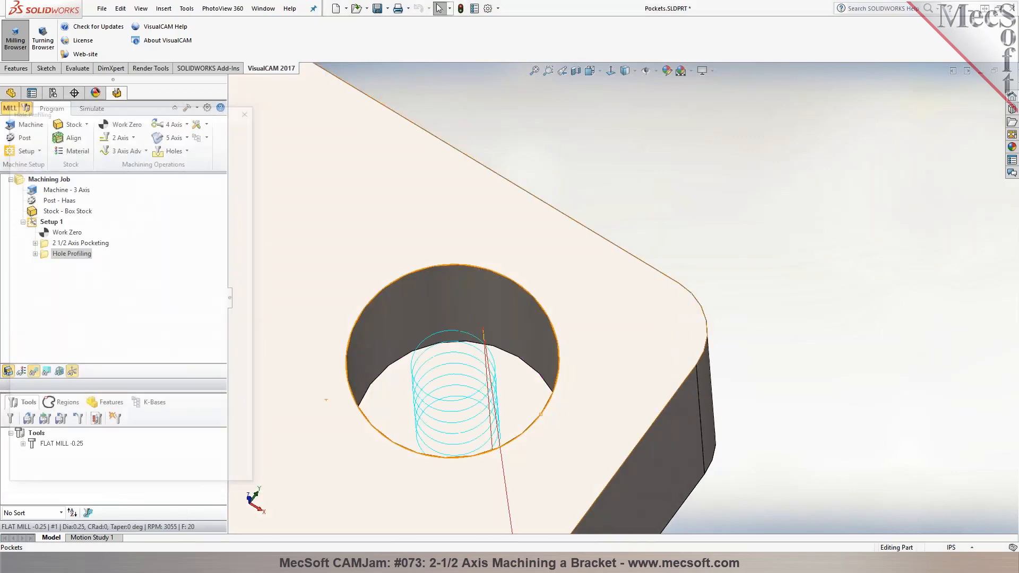
Simulate the hole profiling operation and examine the cut stock around the two small holes
scroll(541, 399, "up", 5)
left_click(88, 109)
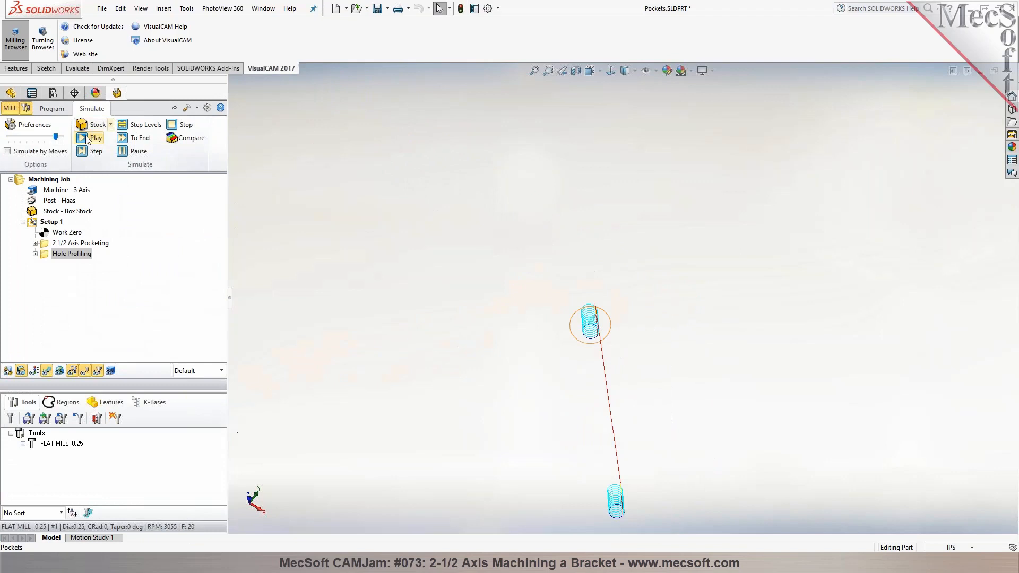
left_click(85, 136)
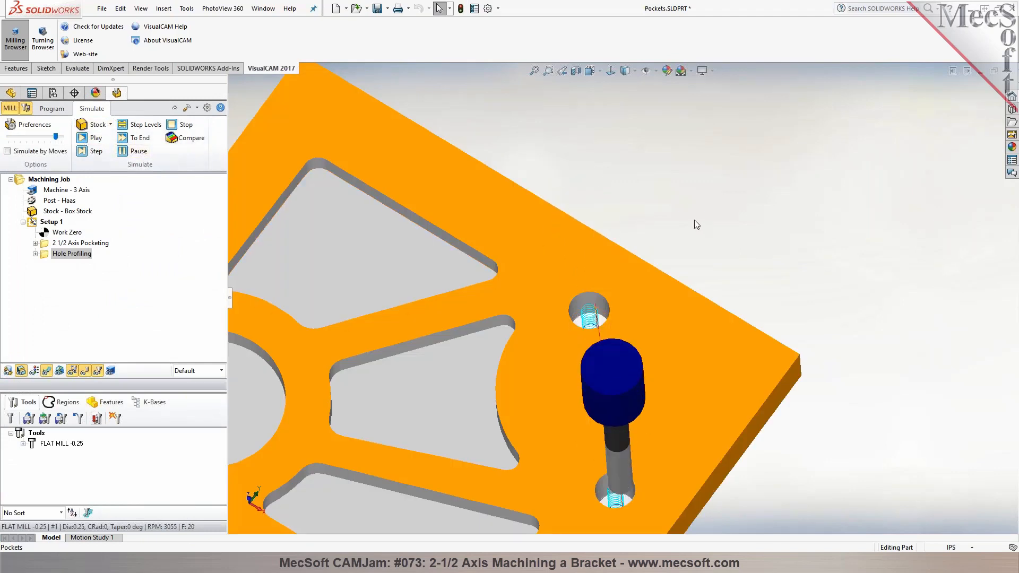
scroll(694, 220, "up", 5)
middle_click_drag(660, 256, 626, 88)
middle_click_drag(624, 363, 610, 482)
scroll(626, 355, "down", 7)
scroll(616, 342, "down", 4)
scroll(595, 313, "up", 9)
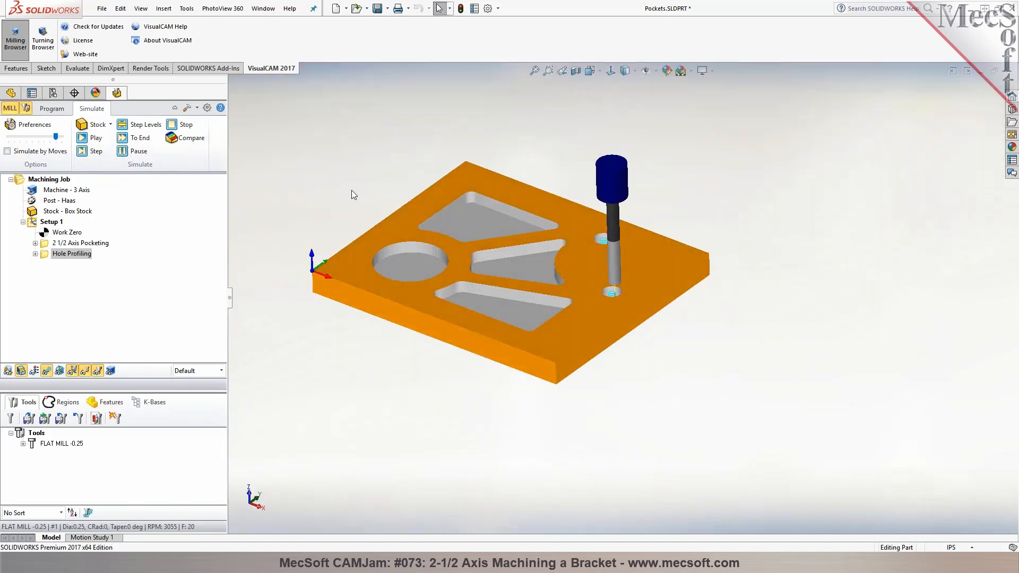
scroll(289, 163, "down", 1)
Start a 2-1/2 Axis Profiling operation and select the loop of the bracket's top outer edges as the machining region
left_click(52, 108)
middle_click_drag(365, 148, 374, 158)
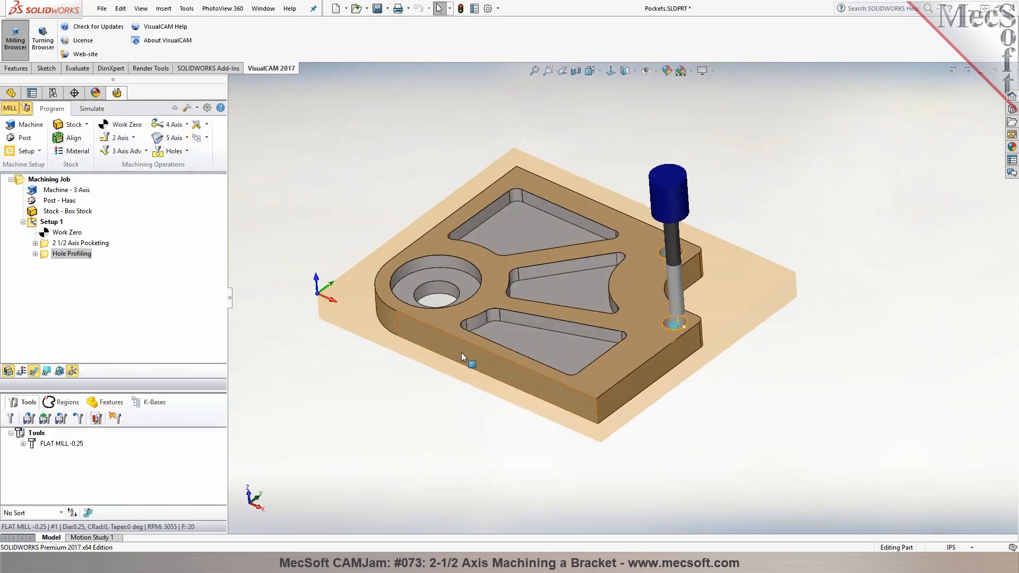
left_click(132, 138)
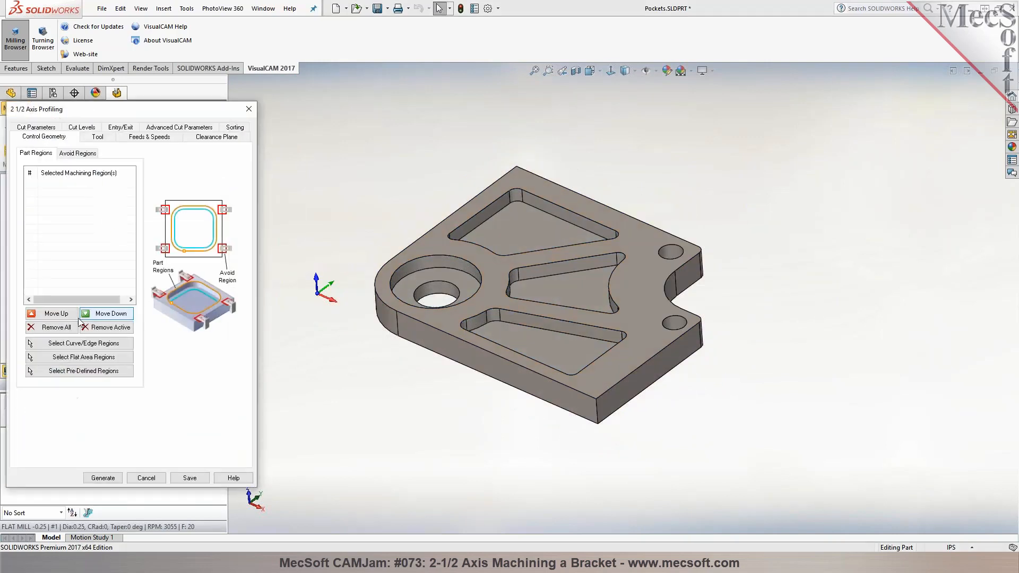
left_click(88, 337)
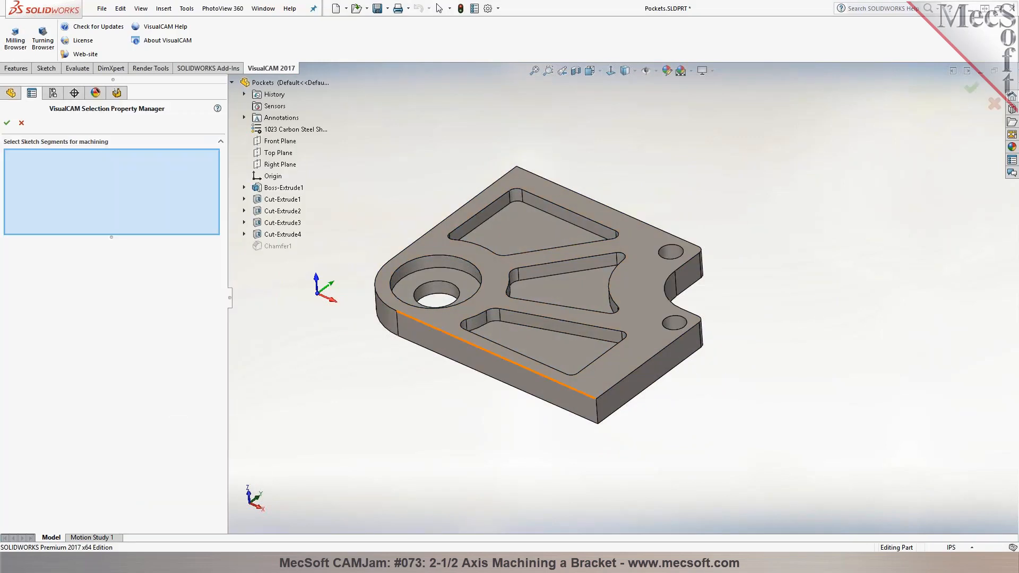
right_click(470, 343)
left_click(503, 468)
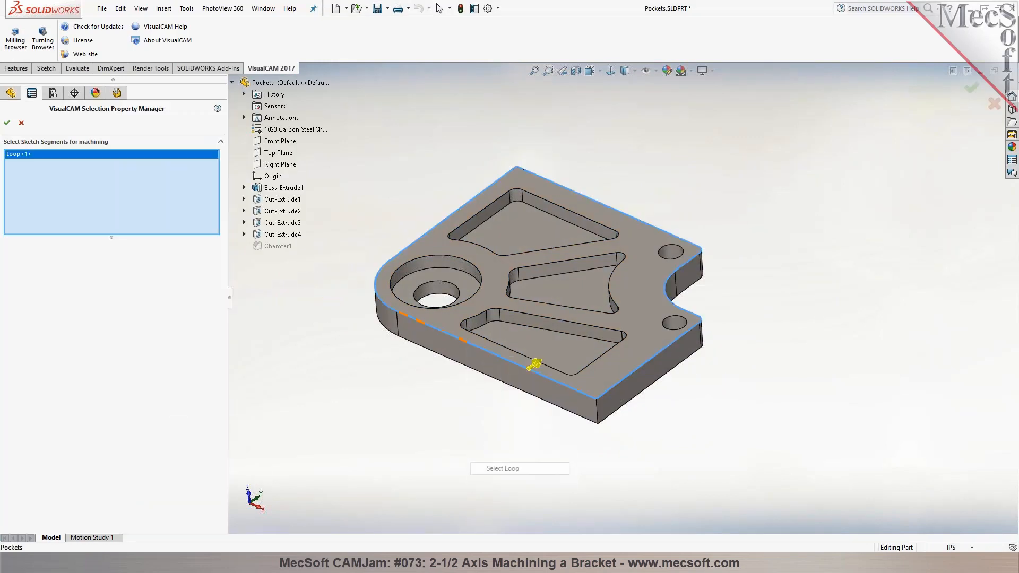
left_click(7, 123)
Have the profiling operation determine the cut side using the 3D model and set its cut direction to Climb (Down Cut)
left_click(96, 138)
left_click(47, 127)
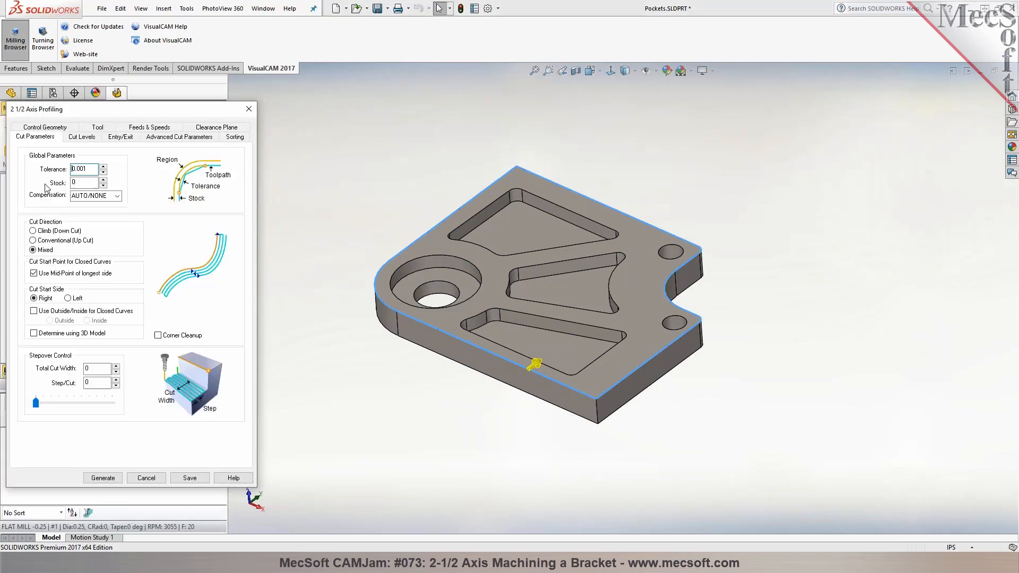
left_click(75, 336)
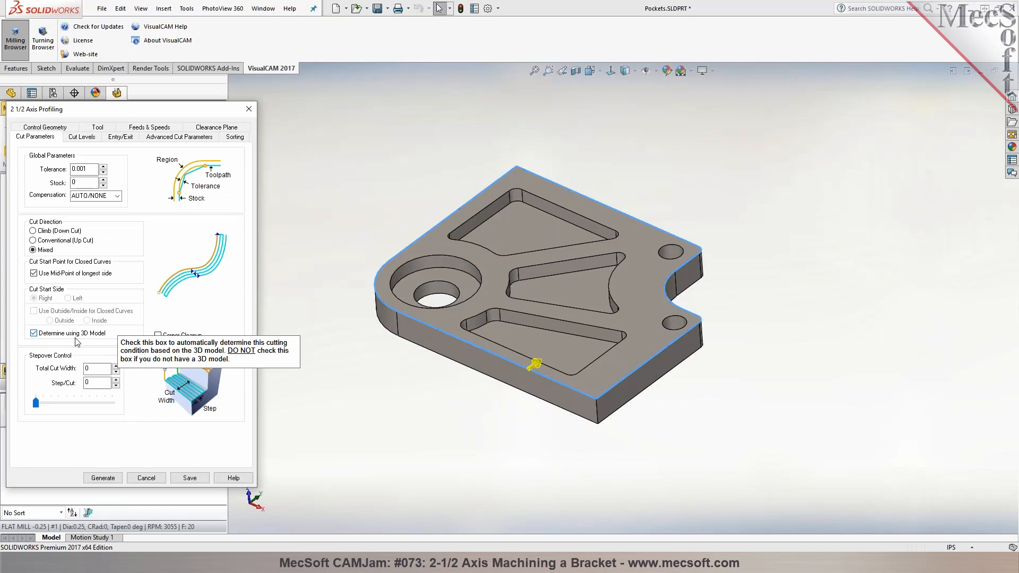
left_click(41, 232)
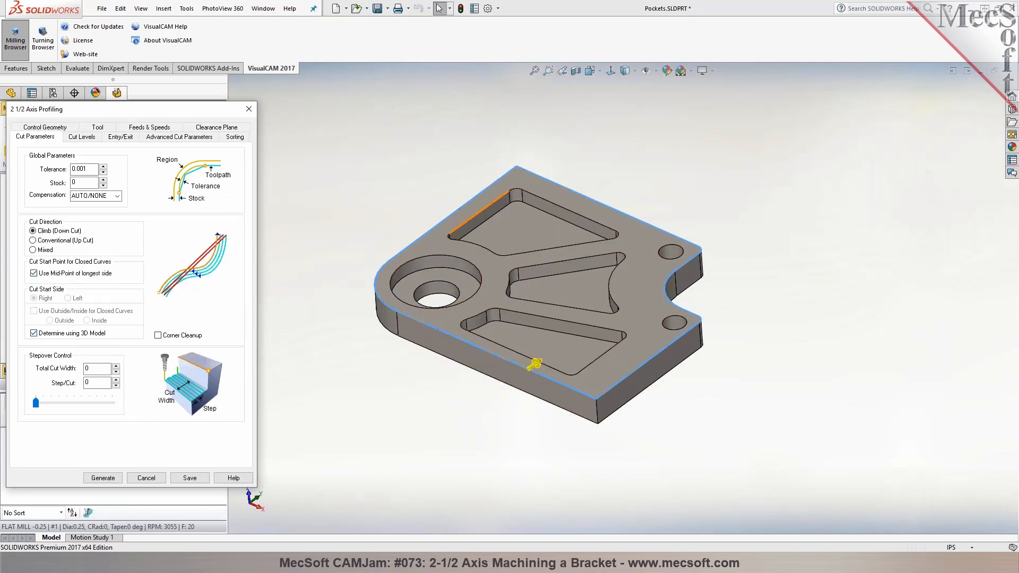
Set the profiling operation's total cut depth to 0.5 and its rough depth per cut to 0.2
left_click(83, 136)
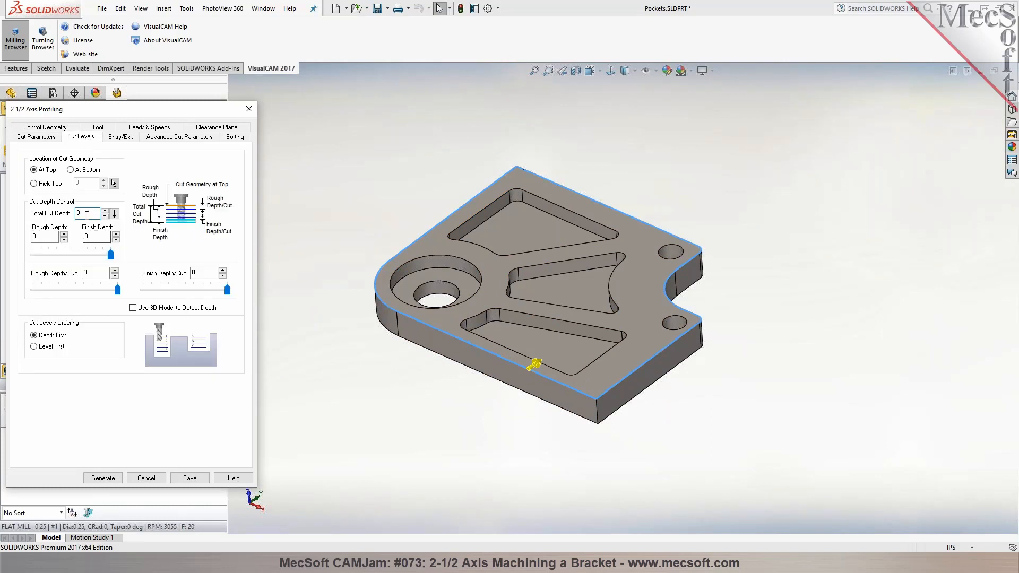
type("0.35")
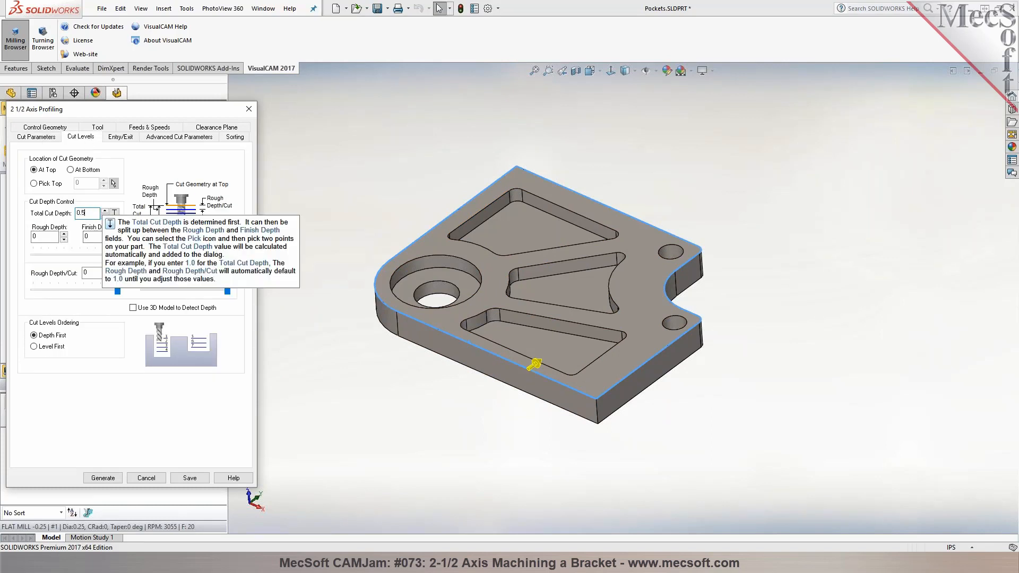
left_click(101, 272)
left_click_drag(117, 289, 82, 294)
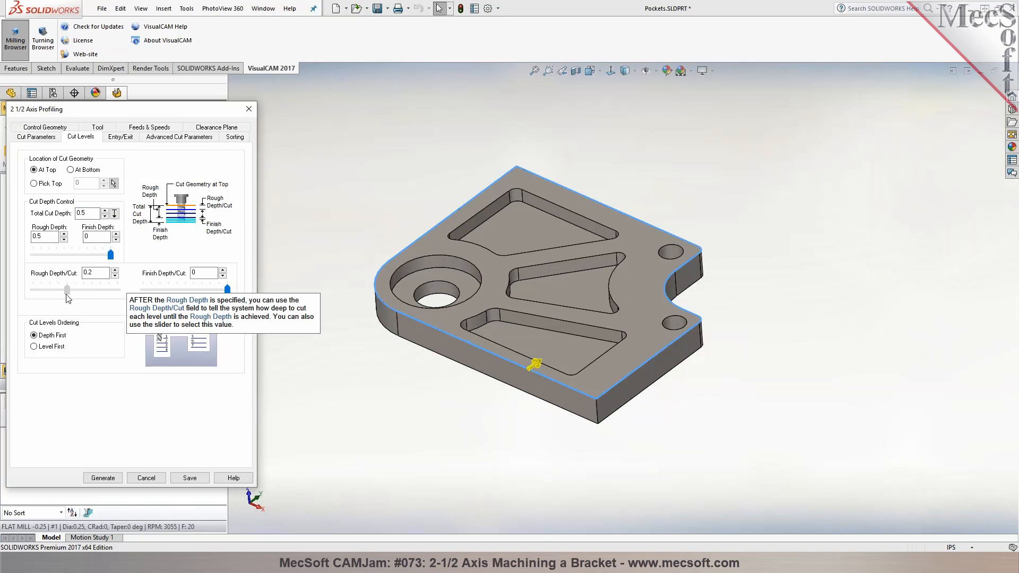
Review the entry/exit and advanced cut parameters of the profiling operation and generate its toolpath
left_click(122, 137)
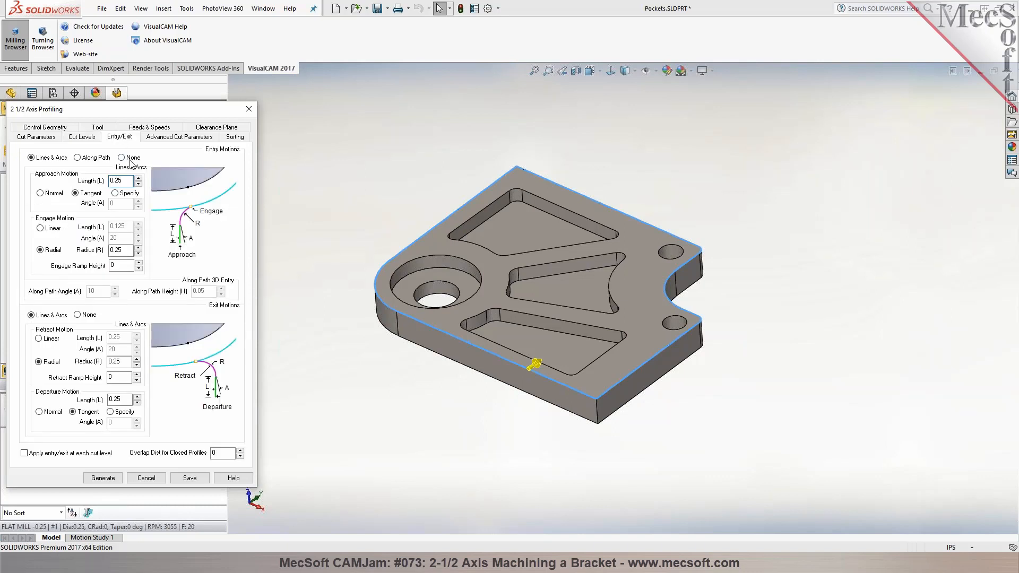
left_click(200, 139)
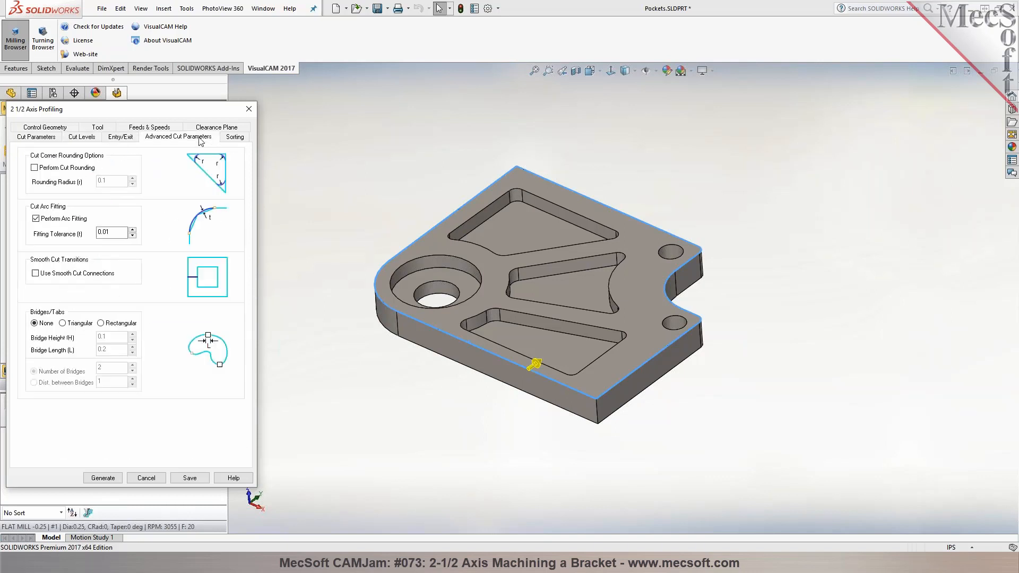
left_click(102, 478)
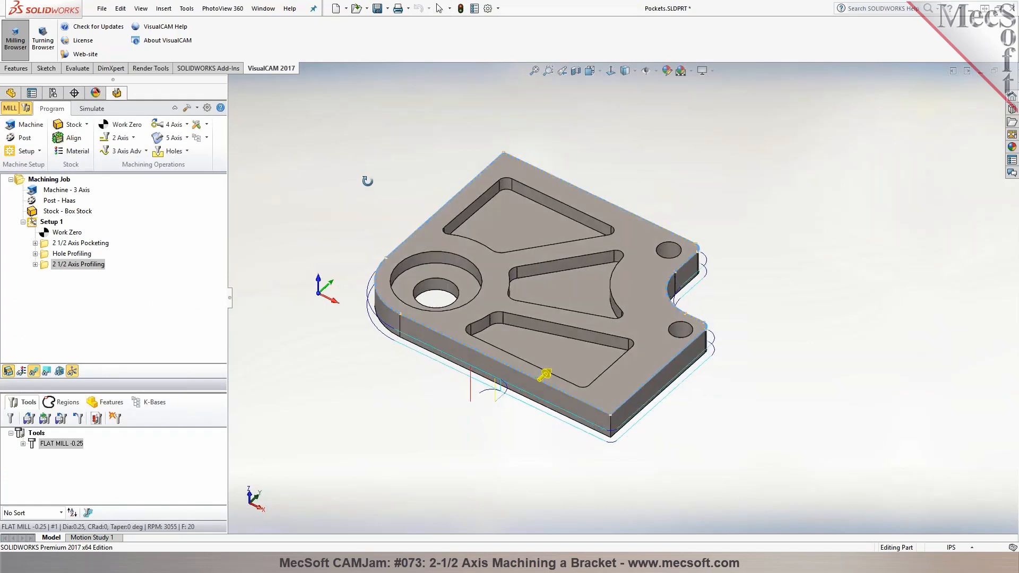
Simulate the 2-1/2 axis profiling operation and examine the cut around the bracket's outline
left_click(91, 108)
left_click(95, 137)
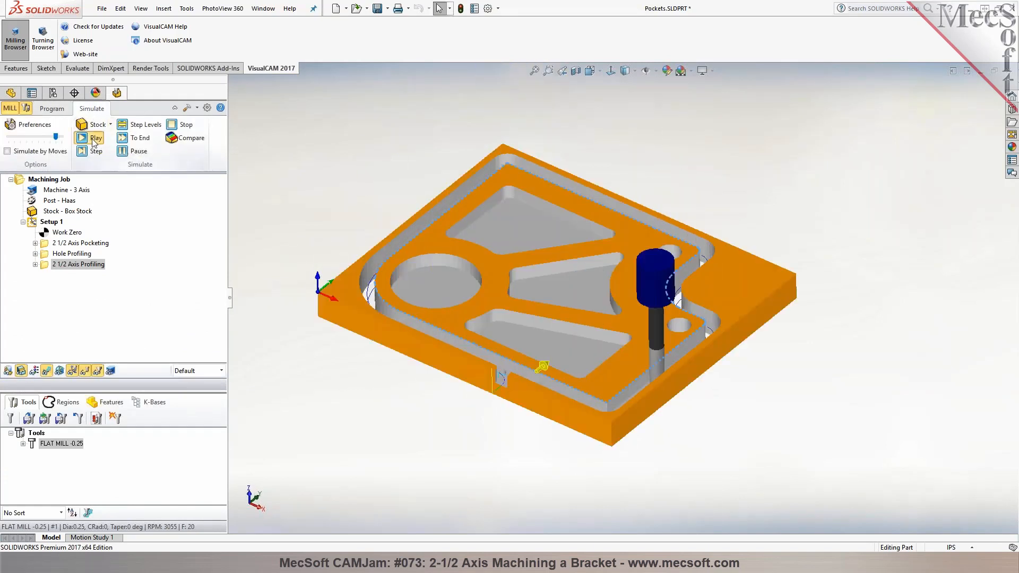
mouse_move(279, 160)
middle_mouse_down()
mouse_move(280, 207)
mouse_move(278, 164)
middle_mouse_up()
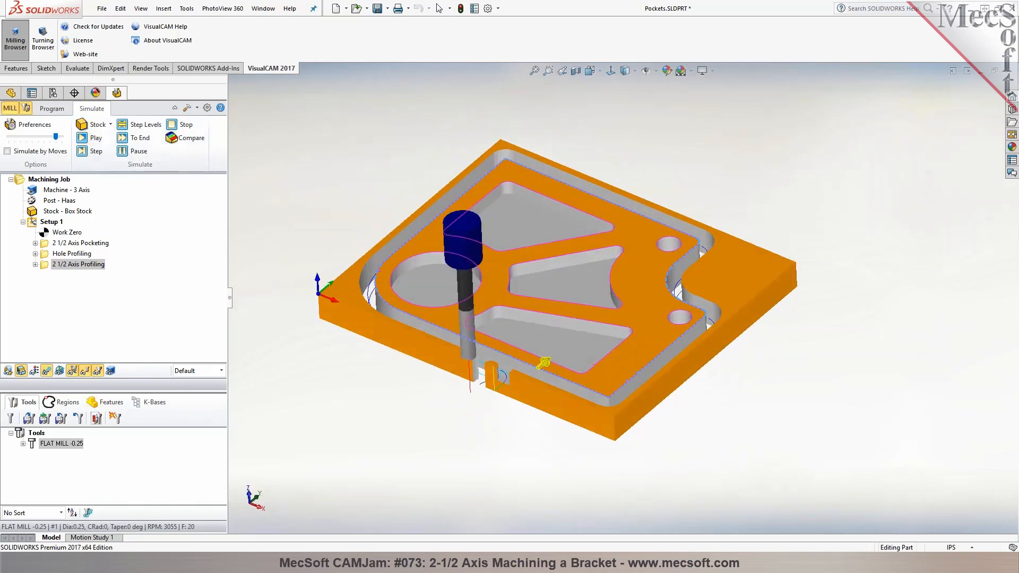
scroll(435, 186, "down", 1)
Return to programming mode, enlarge the lower browser and display the machining features list
left_click(52, 109)
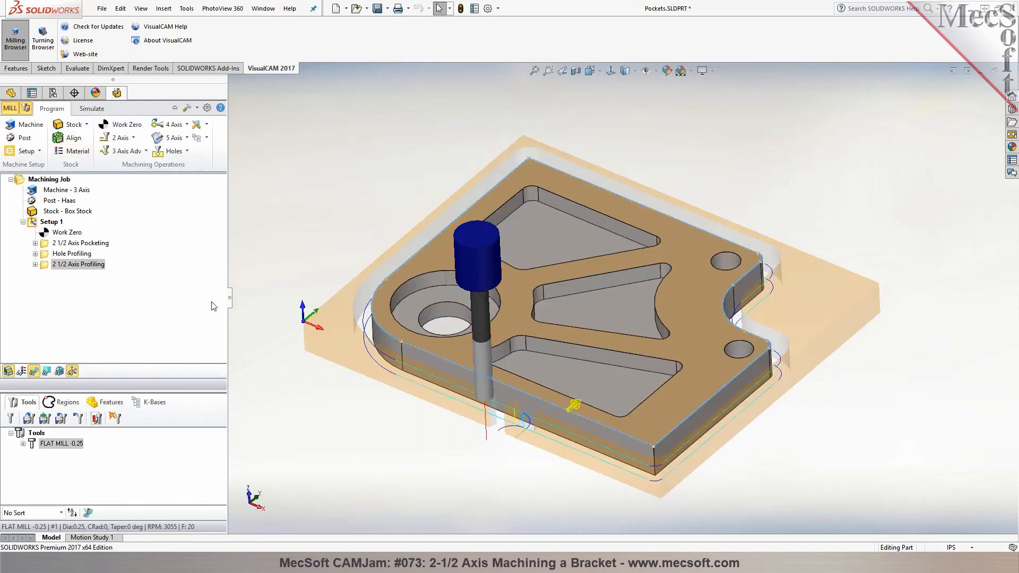
left_click_drag(163, 393, 163, 336)
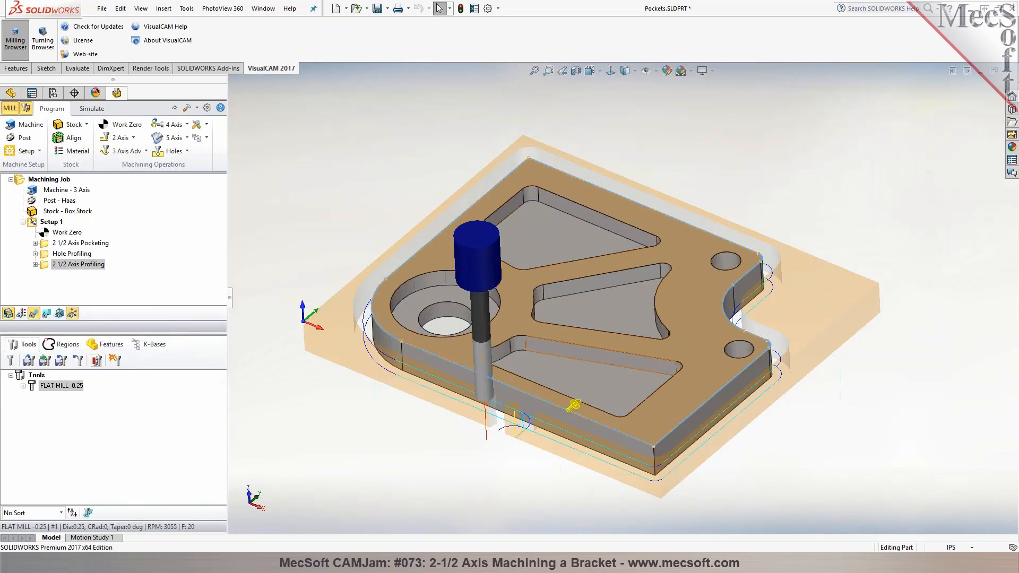
left_click(48, 178)
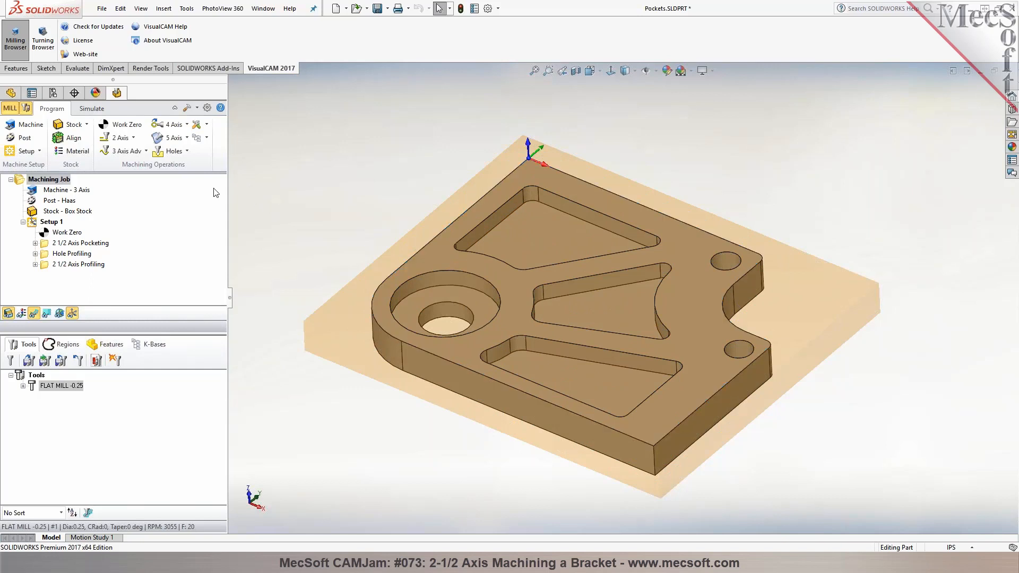
left_click(111, 344)
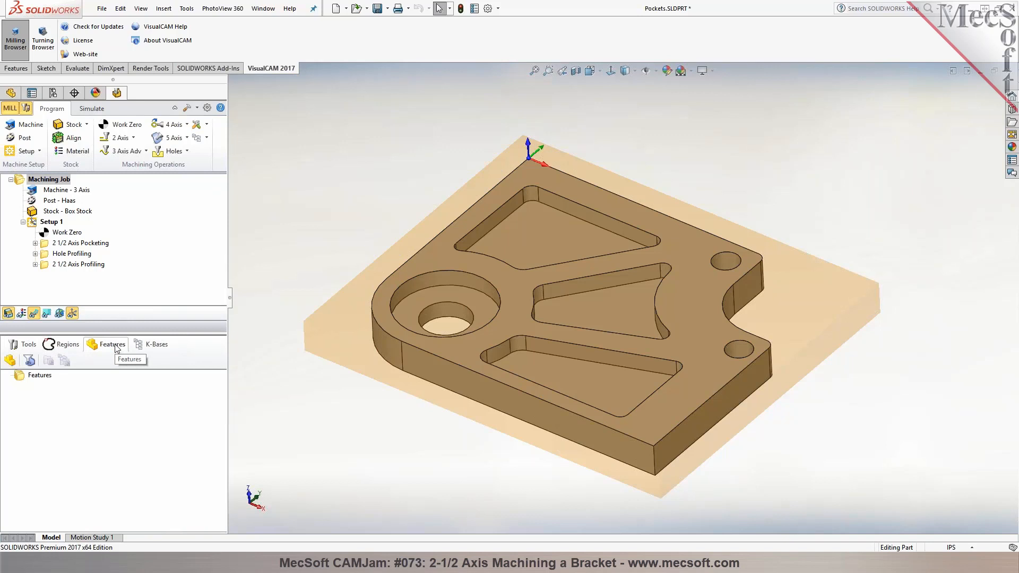
Review the pocketing, hole profiling and 2-1/2 axis profiling operations in the machining job
left_click(69, 244)
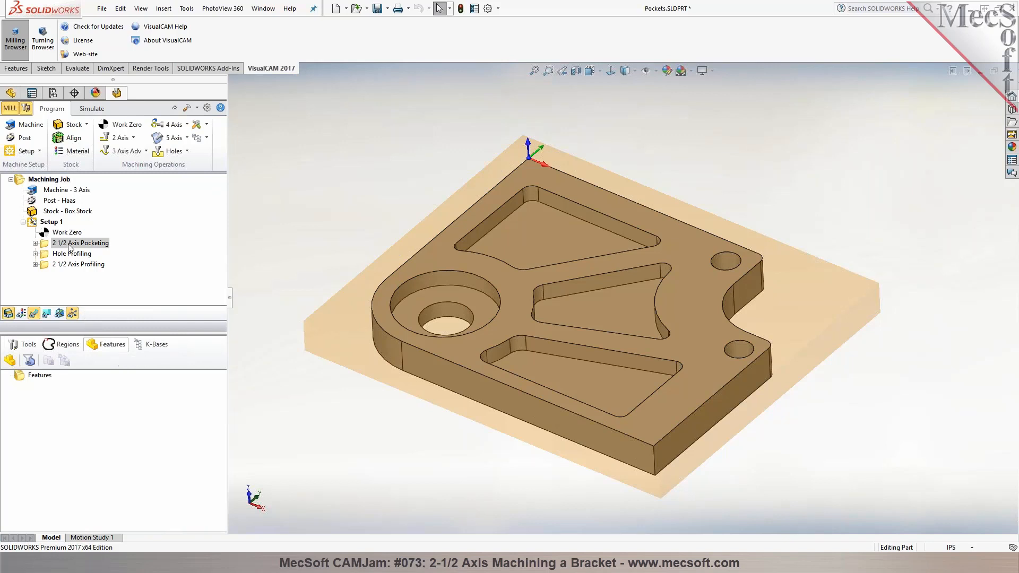
left_click(72, 254)
left_click(75, 273)
left_click(75, 243)
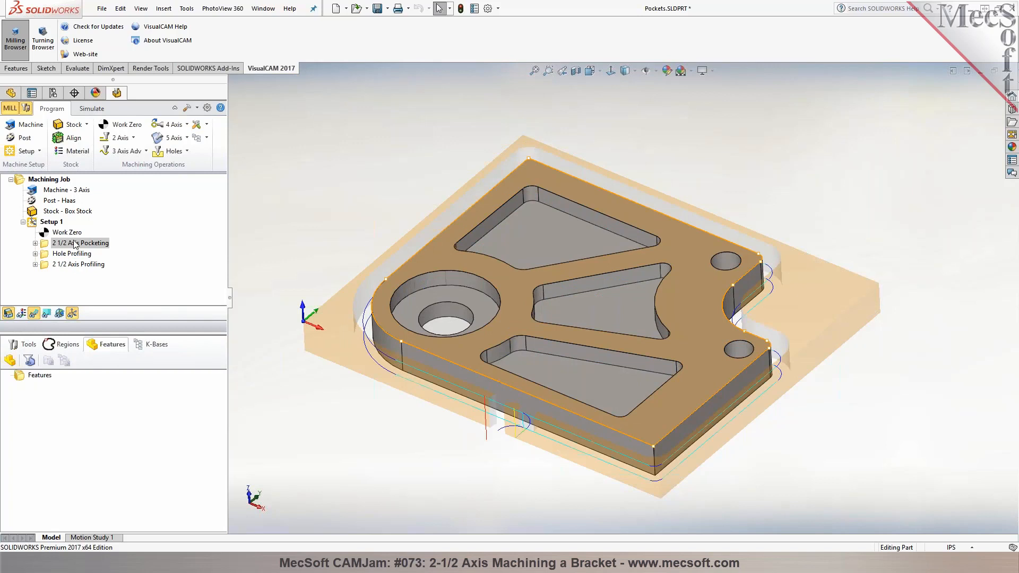
left_click(49, 180)
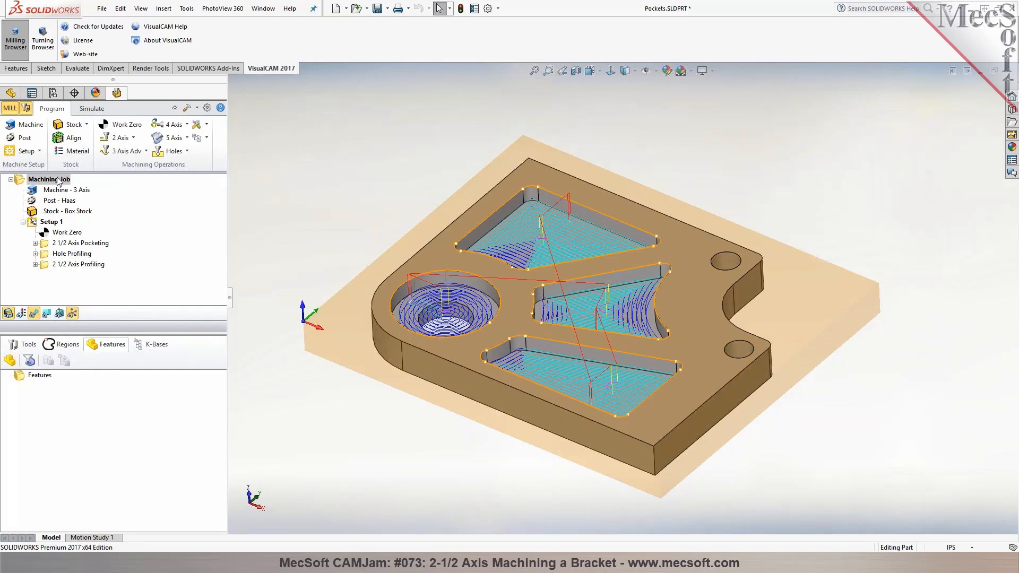
Create machining features by detecting them from the bracket's top flat face
left_click(10, 360)
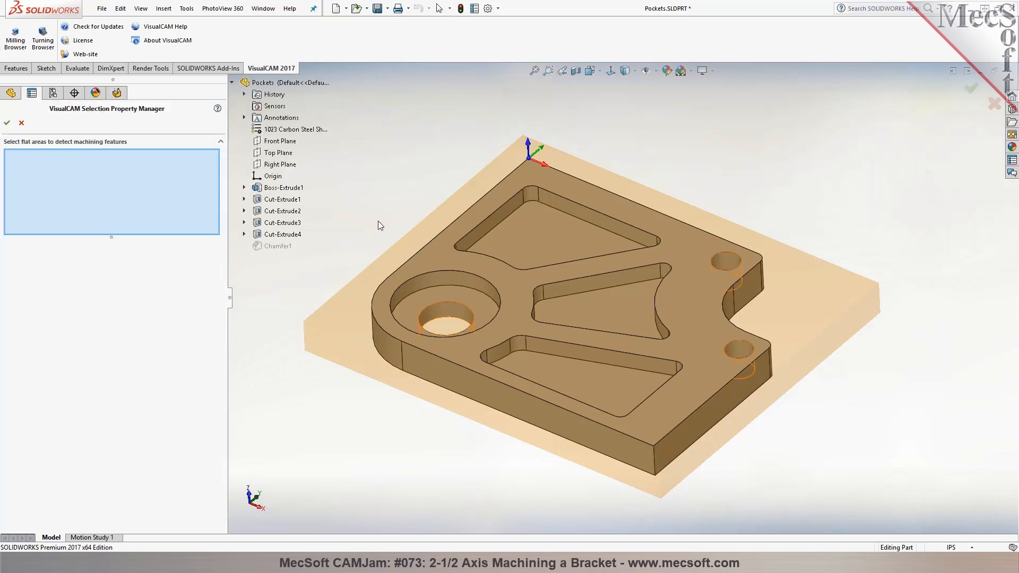
left_click(438, 256)
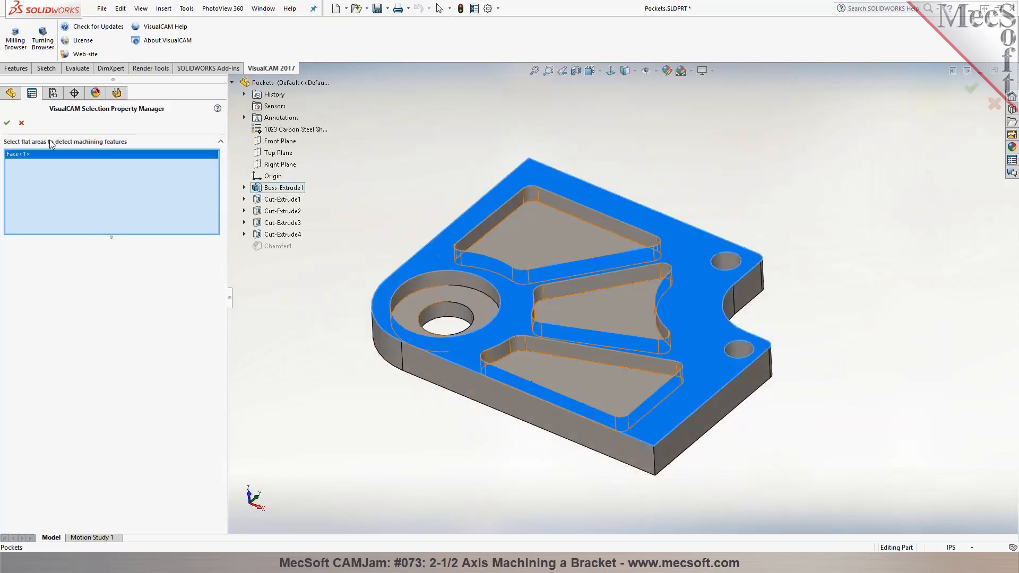
left_click(7, 124)
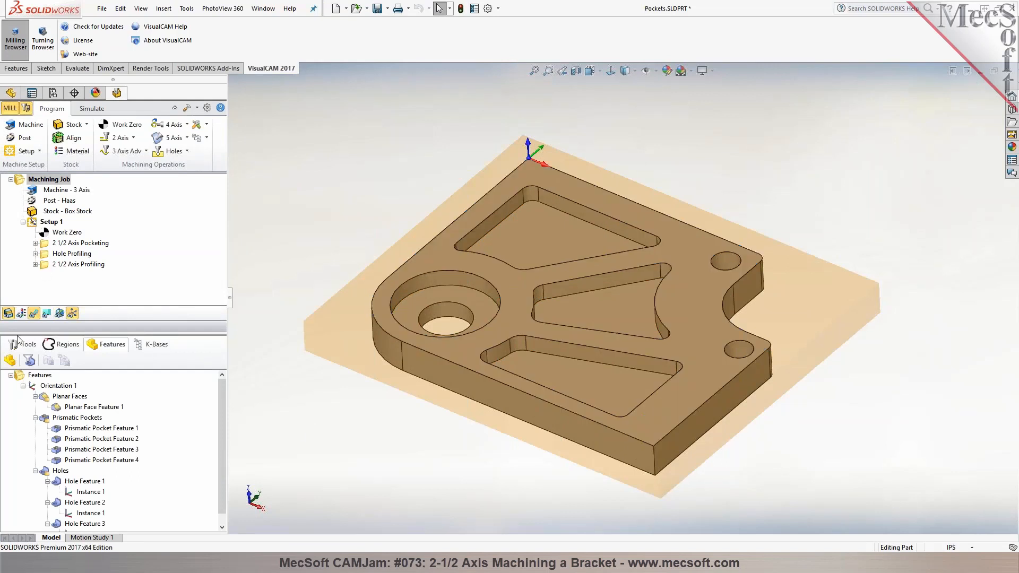
Hide the stock and examine the planar face, the first prismatic pocket and the three hole features on the part
left_click(7, 314)
left_click(66, 407)
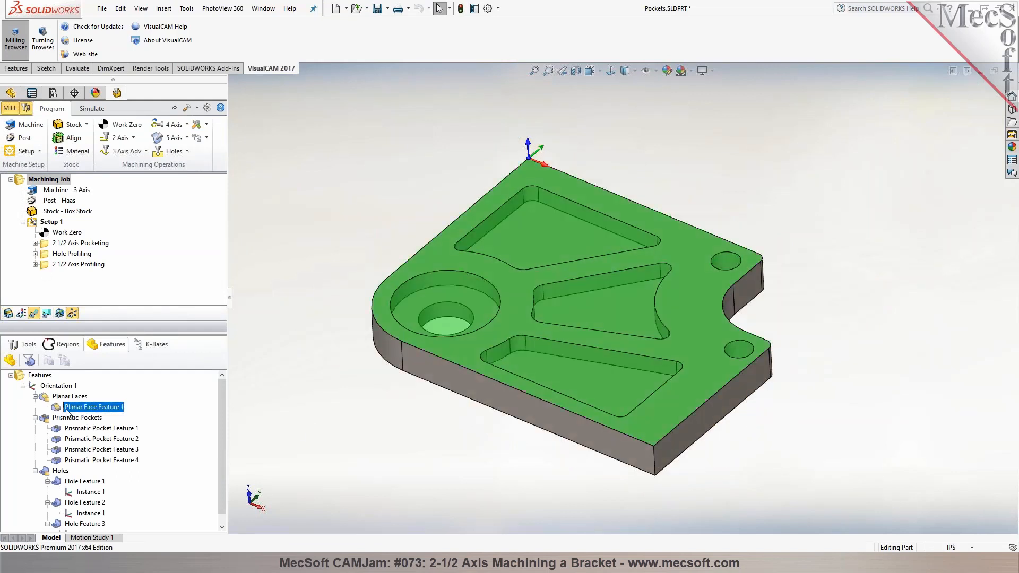
left_click(72, 429)
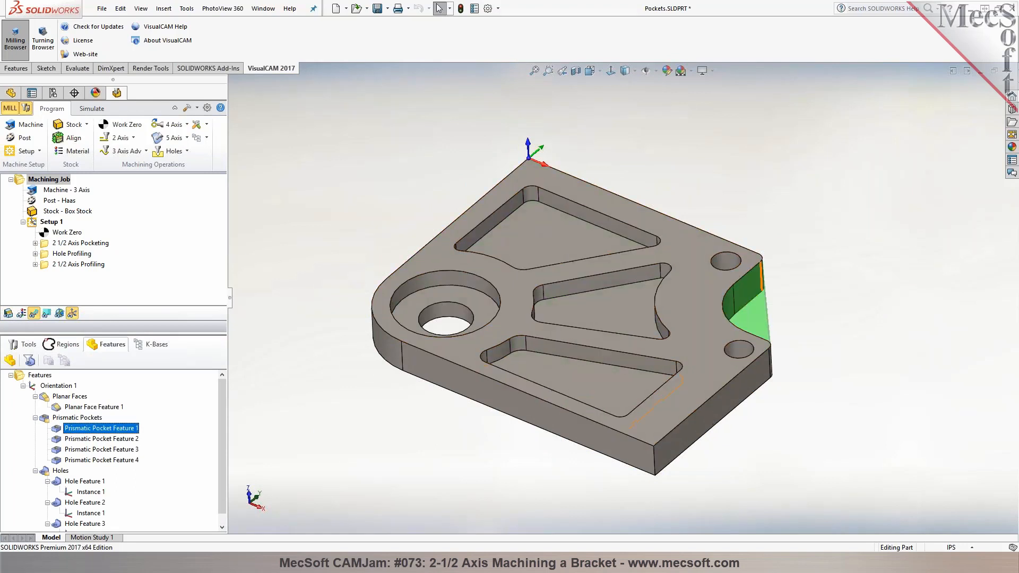
left_click(77, 482)
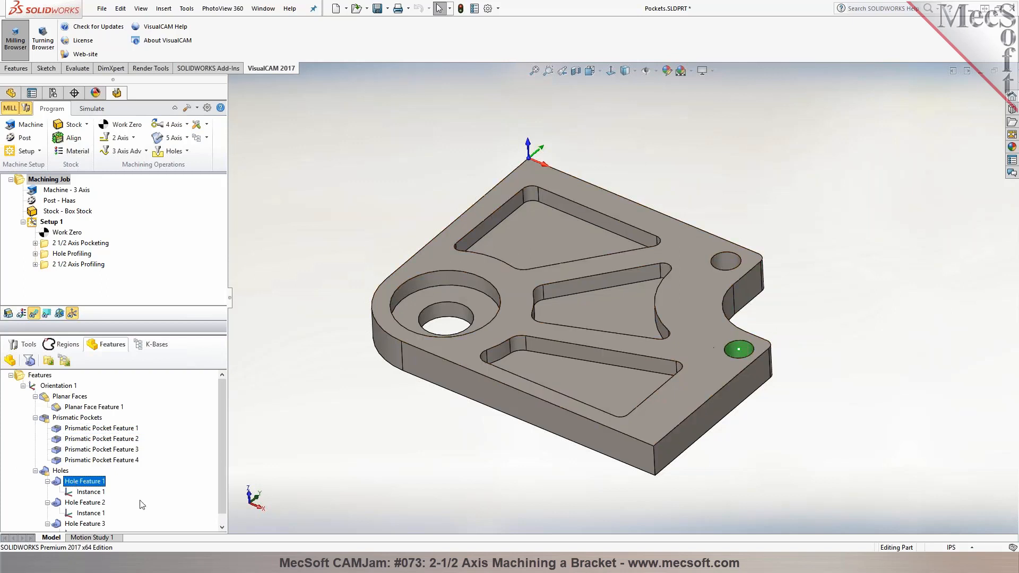
left_click(83, 502)
scroll(94, 466, "down", 1)
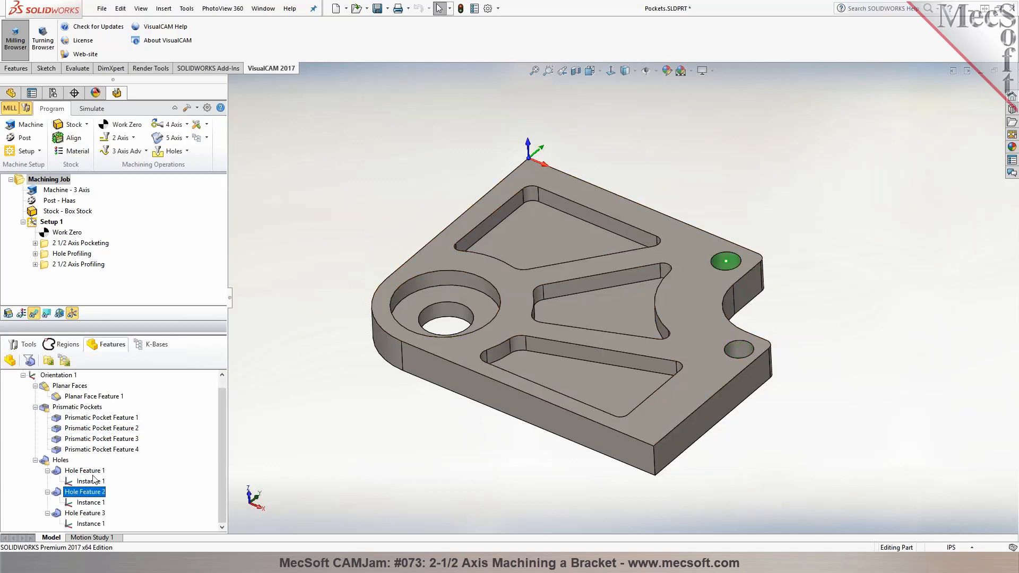
left_click(89, 512)
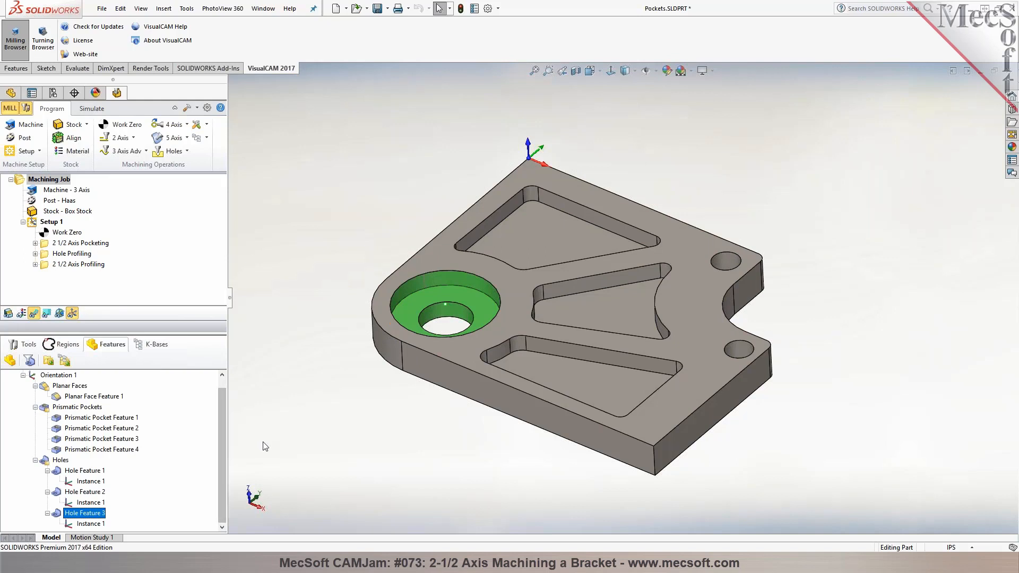
Examine the prismatic pocket features 1, 2 and 3 by highlighting each of them on the bracket
left_click(96, 430)
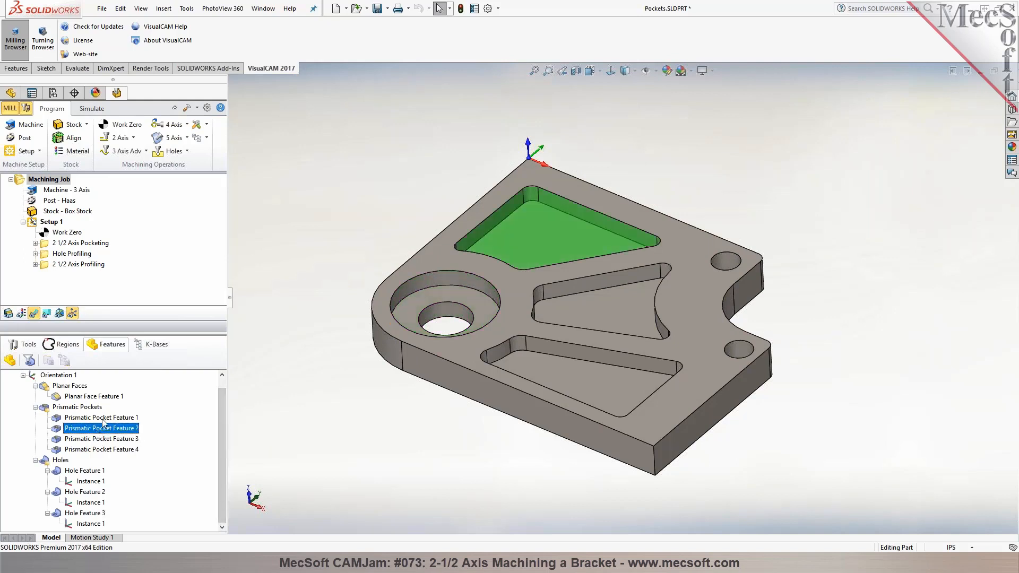
left_click(103, 418)
left_click(108, 428)
left_click(108, 439)
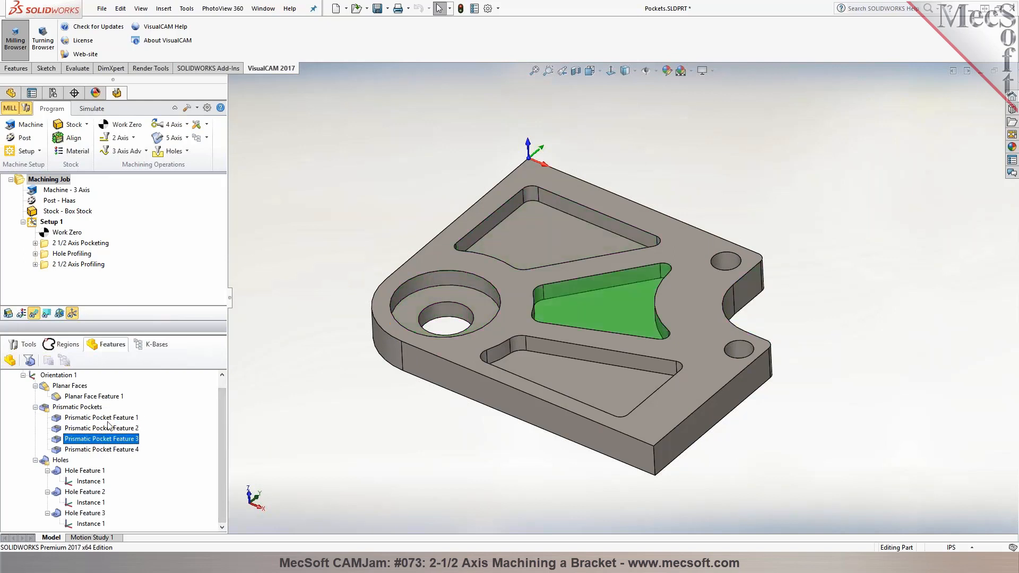
left_click(108, 419)
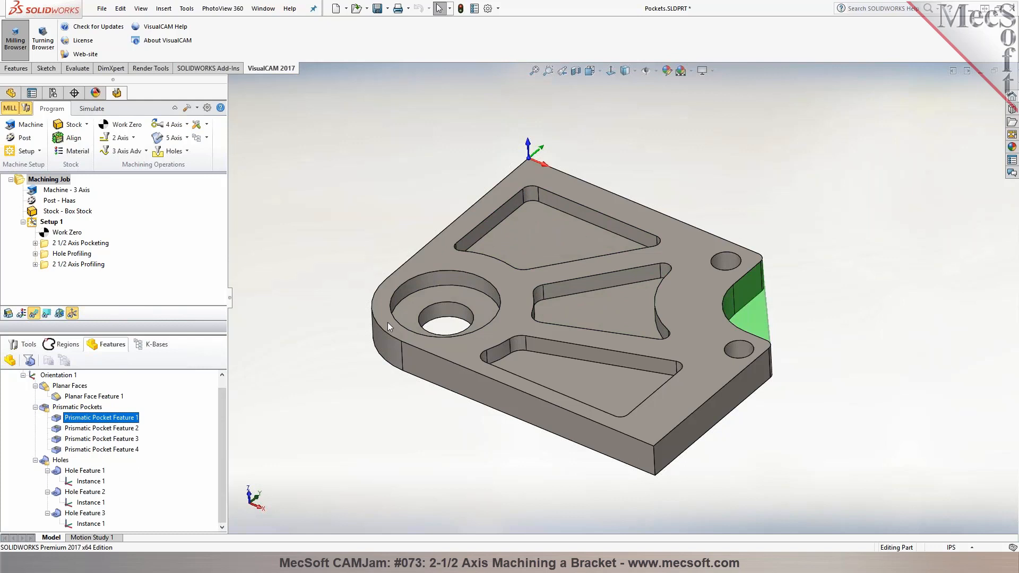
Generate a 2-1/2 axis pocketing operation from prismatic pocket features 2 to 4 with a rough depth per cut of 0.125
left_click(130, 429)
left_click(125, 451, "shift")
right_click(125, 452)
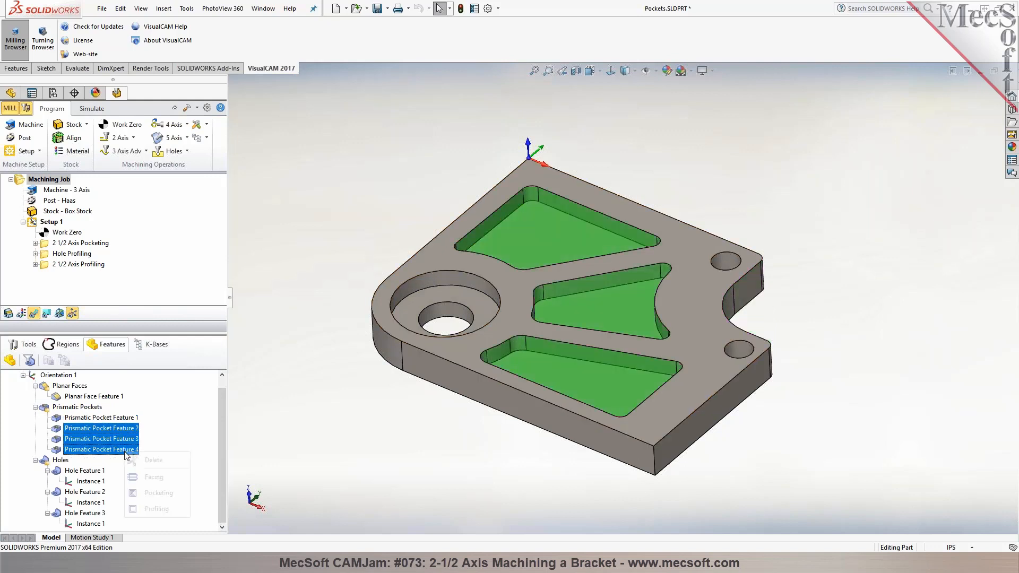
left_click(157, 493)
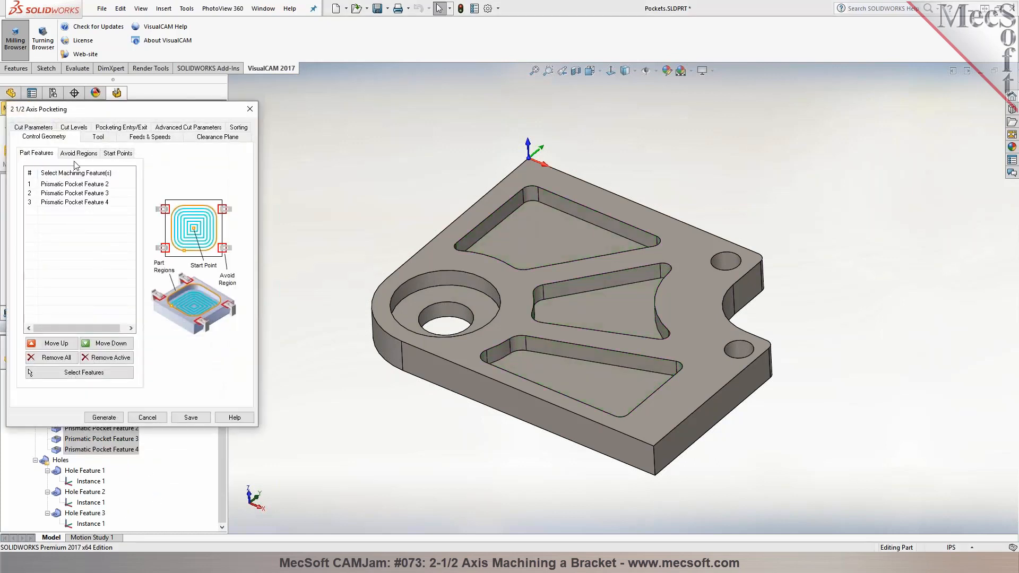
left_click(97, 137)
left_click(84, 129)
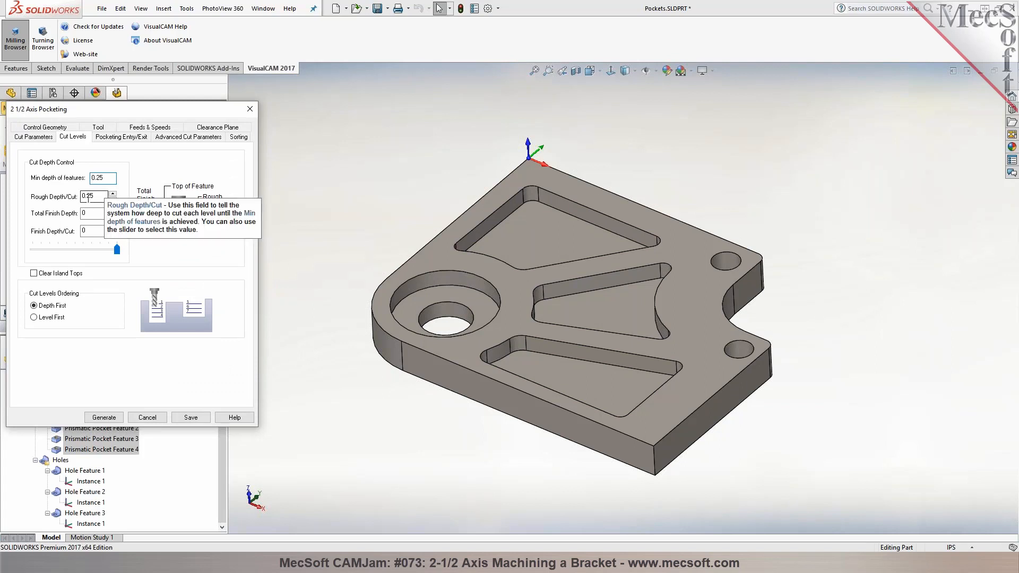
left_click(88, 196)
type("1")
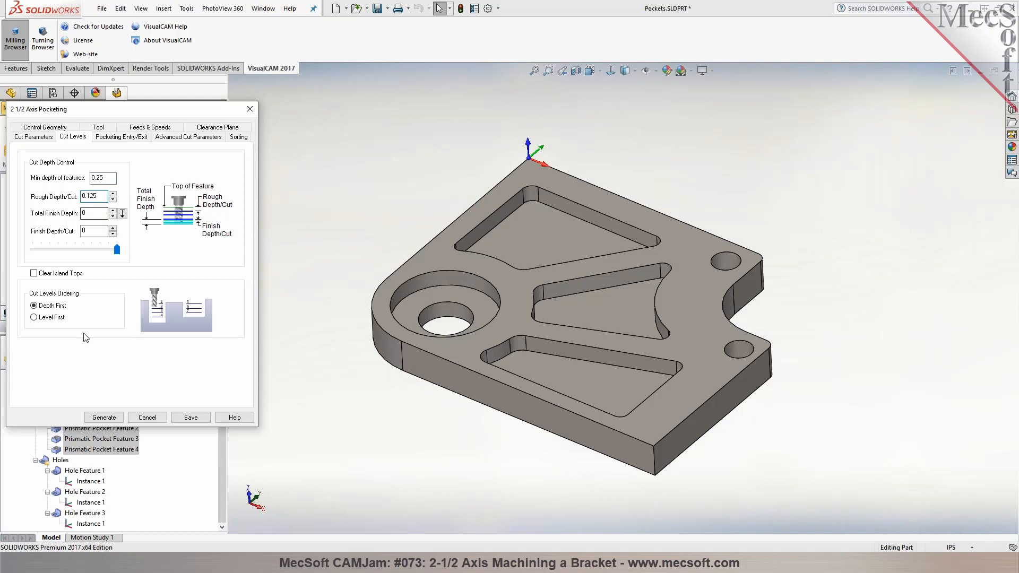
left_click(107, 417)
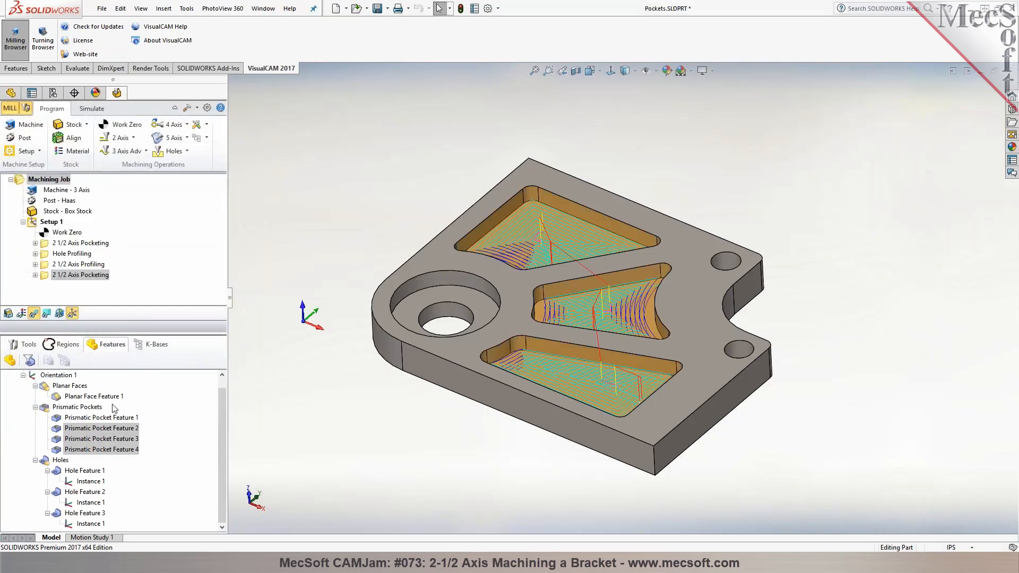
Generate a hole profiling operation from Hole Feature 1 using the existing cut parameters
left_click(99, 471)
right_click(99, 472)
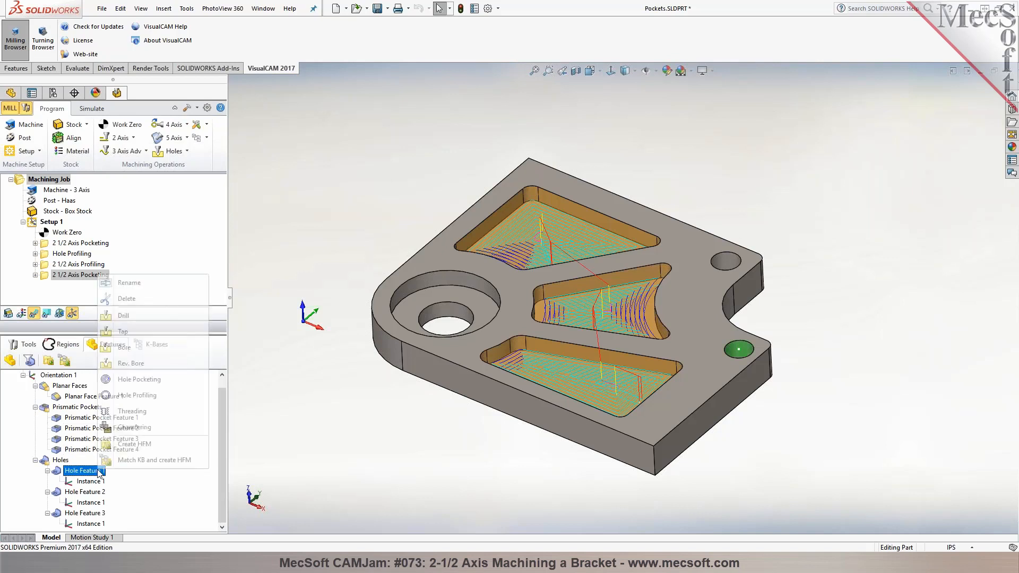
left_click(136, 394)
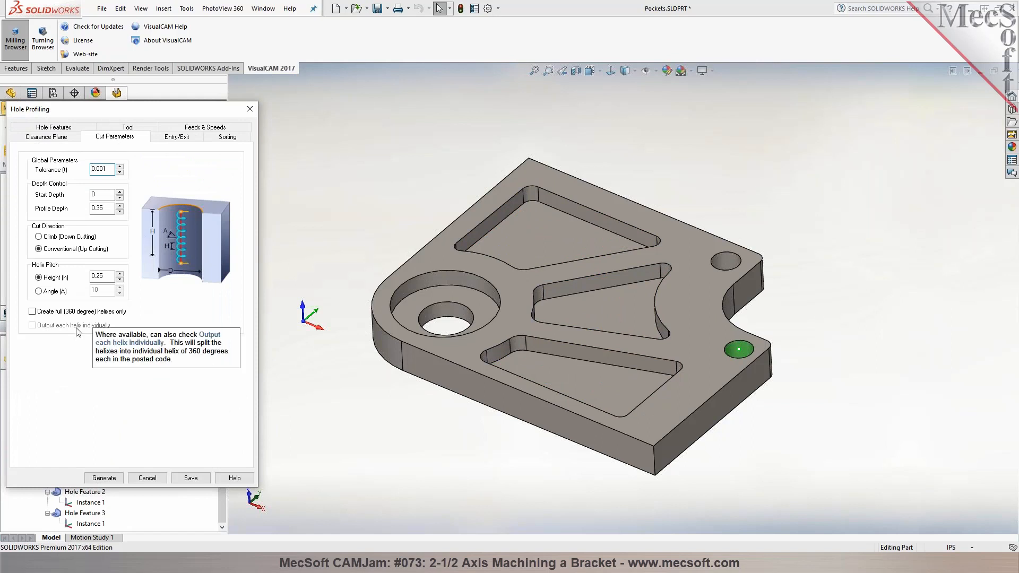
left_click(104, 479)
Delete the feature-based pocketing and hole profiling operations from the end of Setup 1
middle_click_drag(395, 214, 344, 216)
left_click(80, 275)
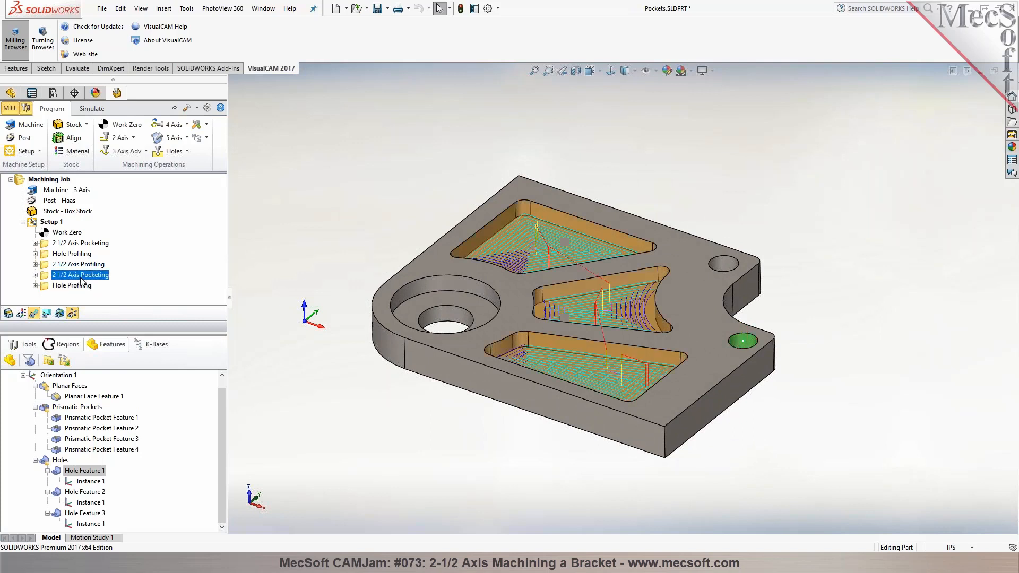
key("Delete")
key("Delete")
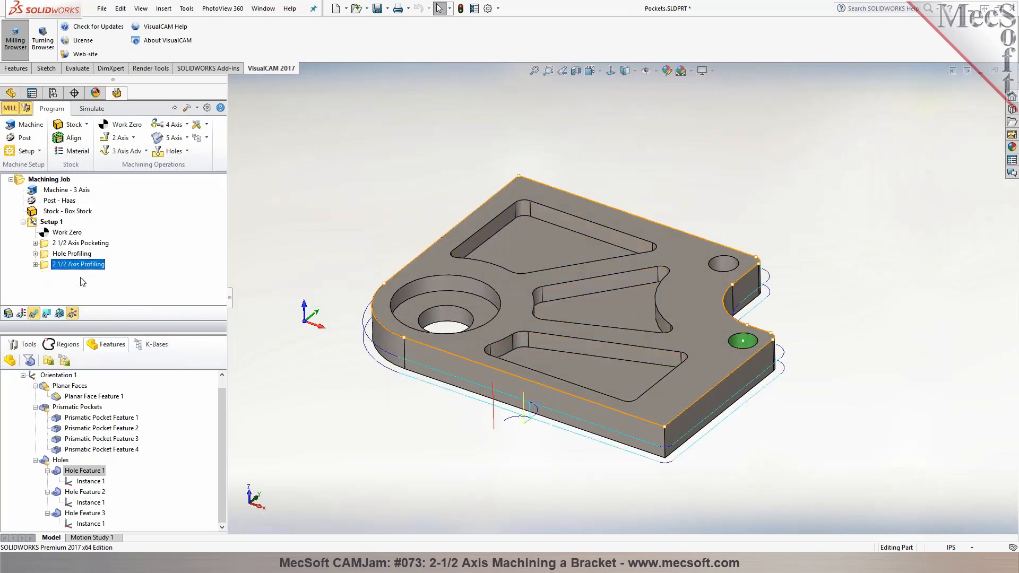
Review the machining operations information of Setup 1, including the hole profiling, outline profiling and total machine times
left_click(50, 222)
right_click(49, 224)
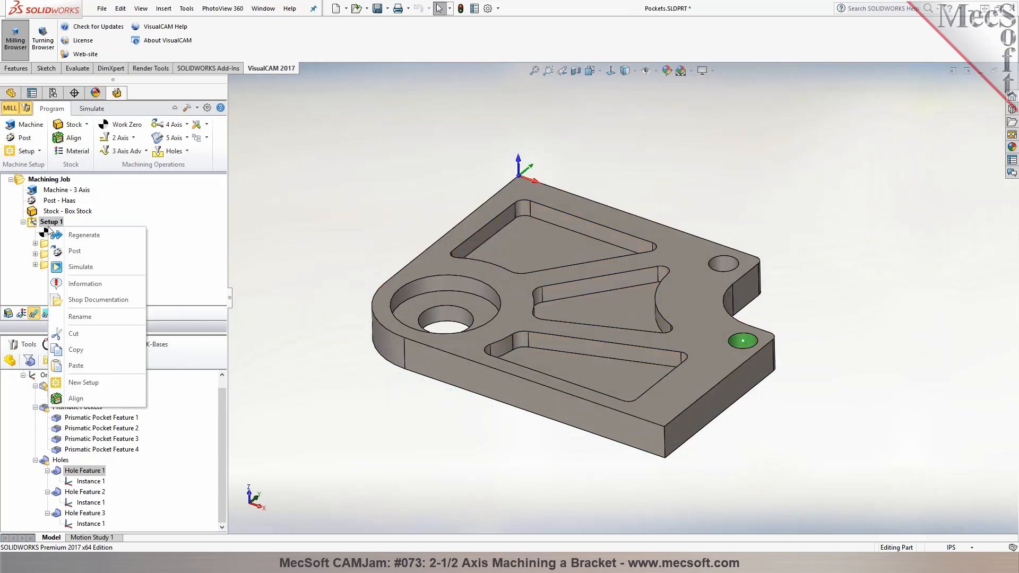
left_click(81, 286)
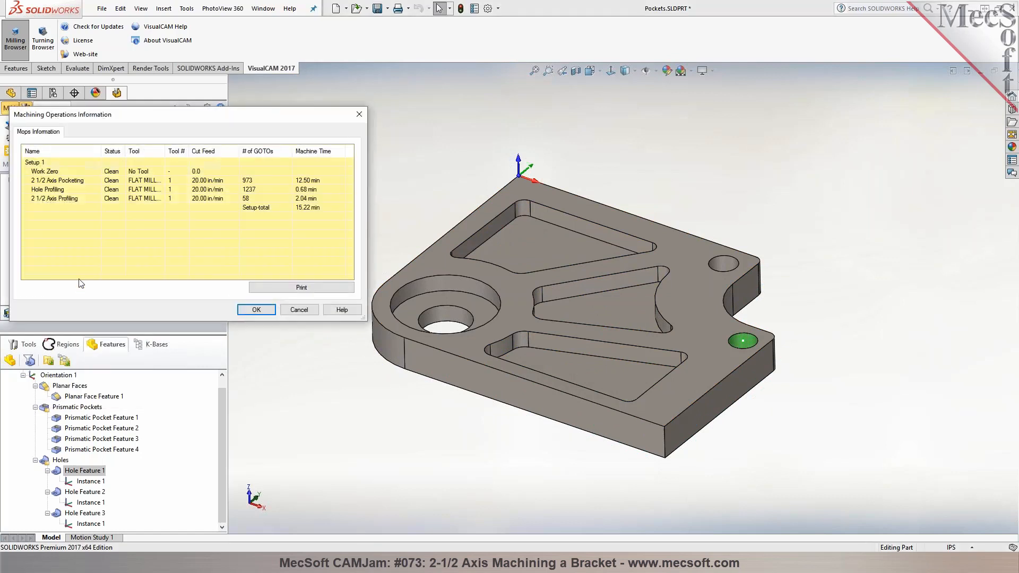
left_click(175, 189)
left_click(179, 198)
left_click(312, 208)
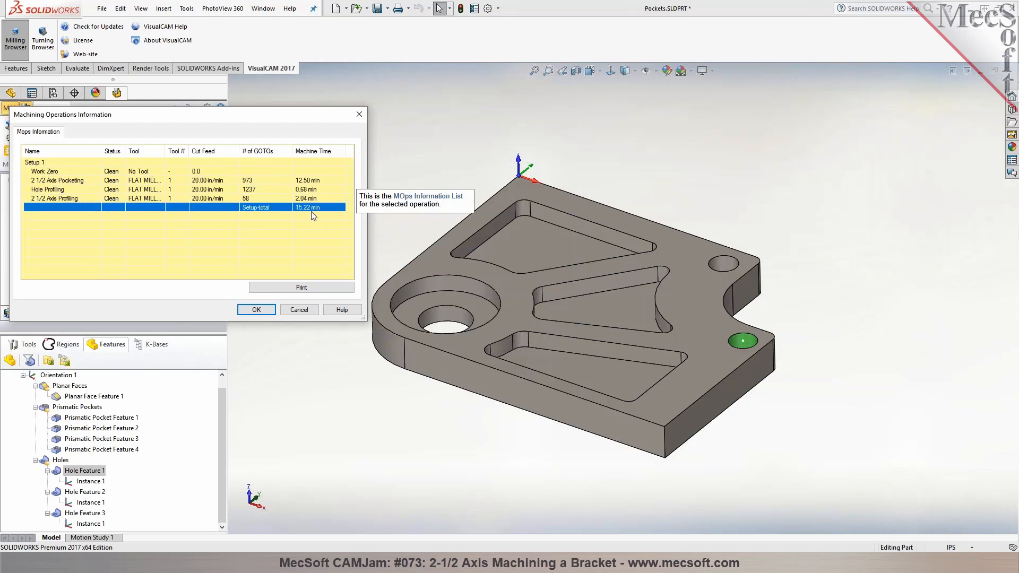
left_click(265, 311)
Switch to simulation mode and set the simulation color of the 2-1/2 axis pocketing operation to bright green
left_click(92, 109)
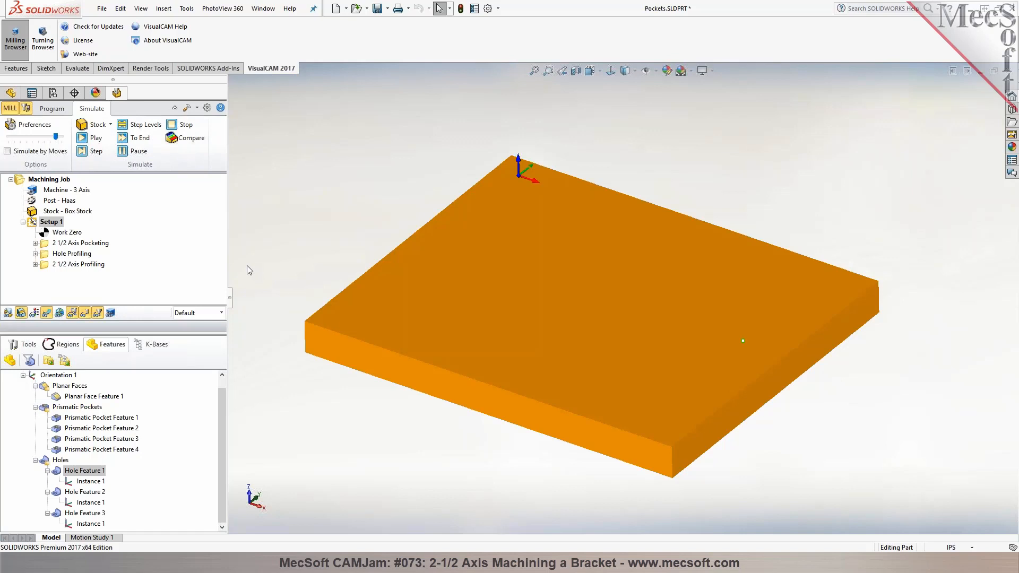
right_click(58, 244)
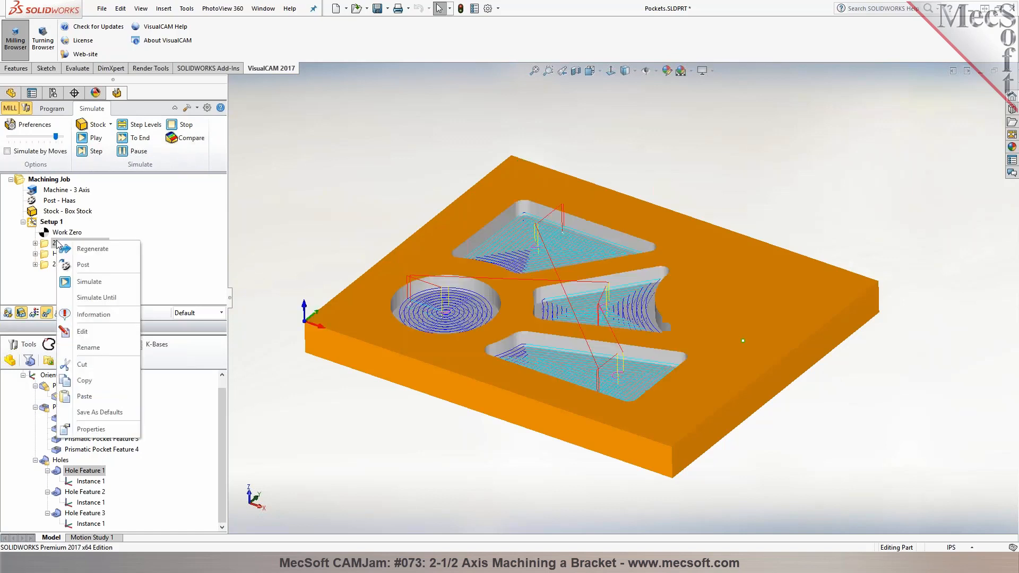
left_click(111, 429)
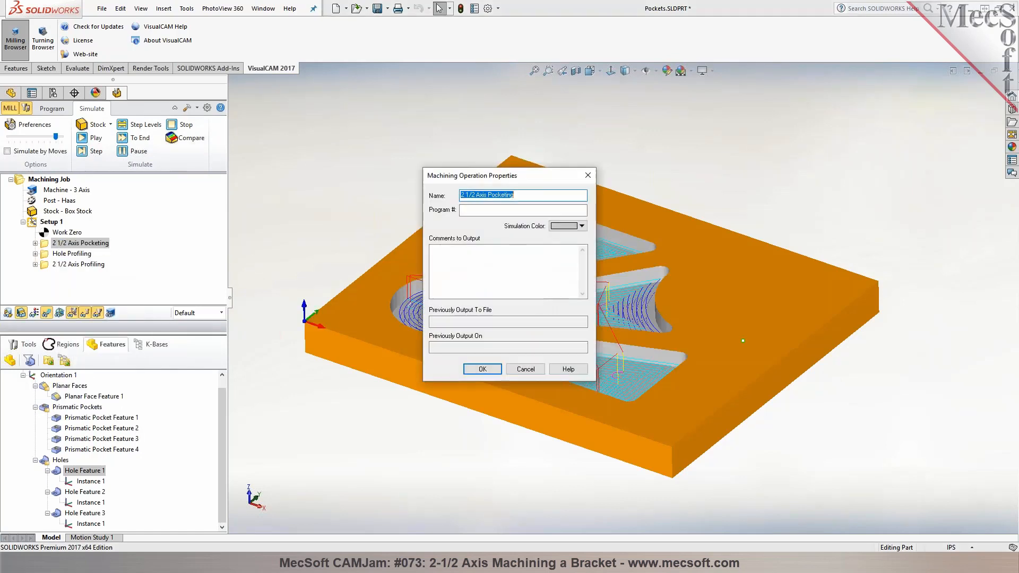
left_click(583, 226)
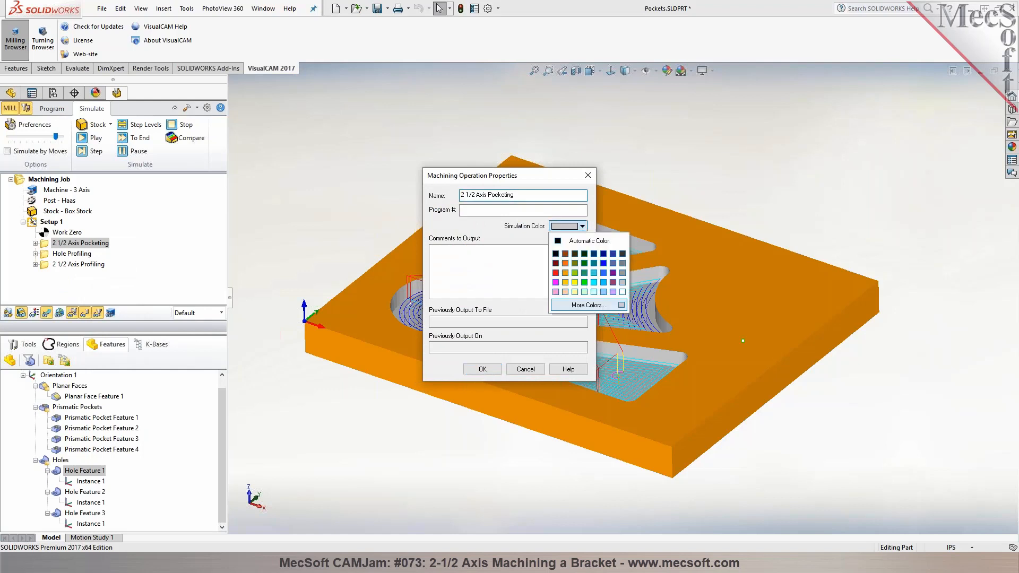
left_click(584, 282)
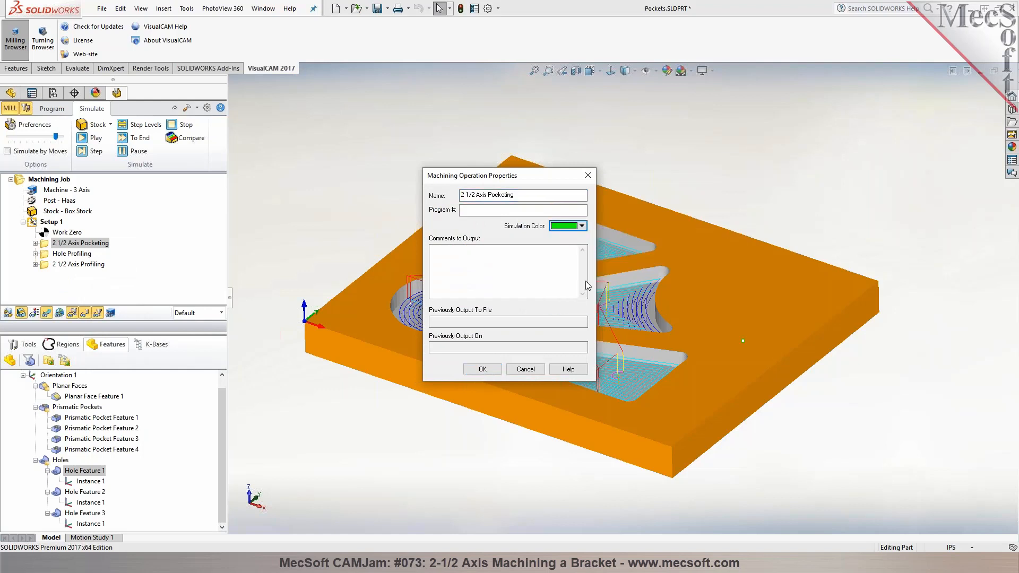
left_click(480, 369)
Set the simulation color of the hole profiling operation to plum purple
left_click(72, 253)
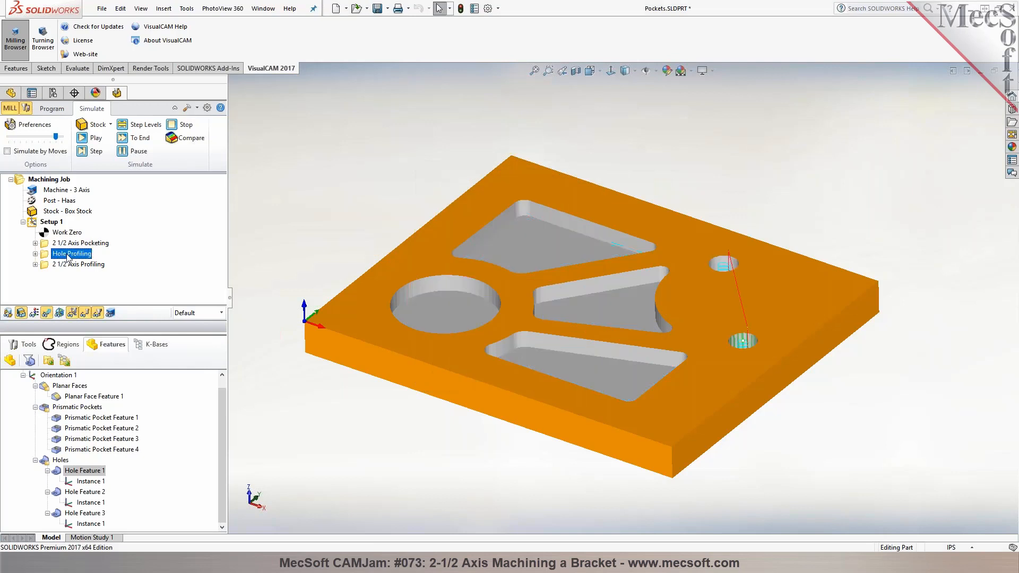
right_click(69, 255)
left_click(123, 447)
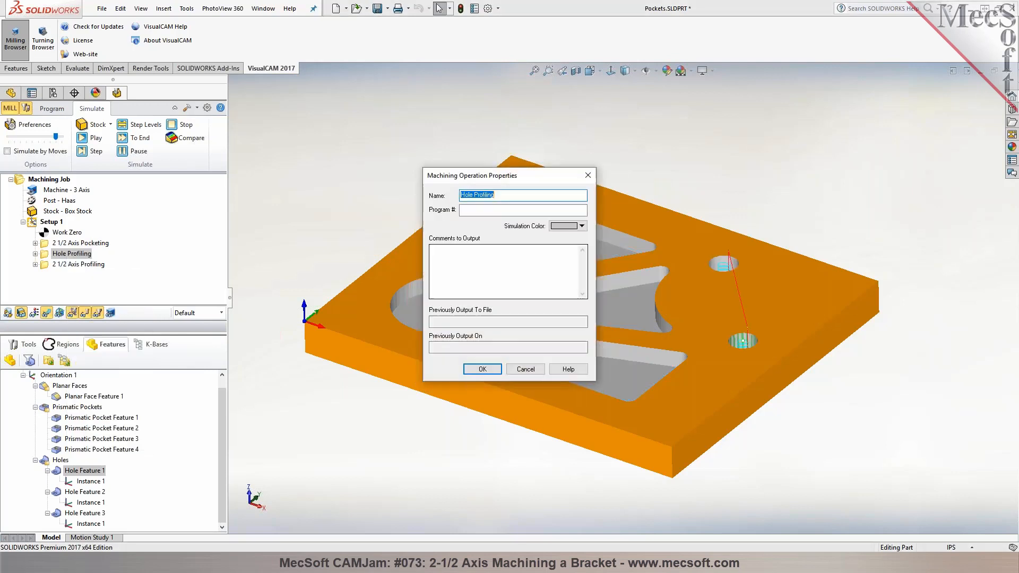
left_click(573, 226)
left_click(605, 275)
left_click(482, 368)
Set the simulation color of the 2-1/2 axis profiling operation to dark olive
left_click(53, 264)
right_click(53, 263)
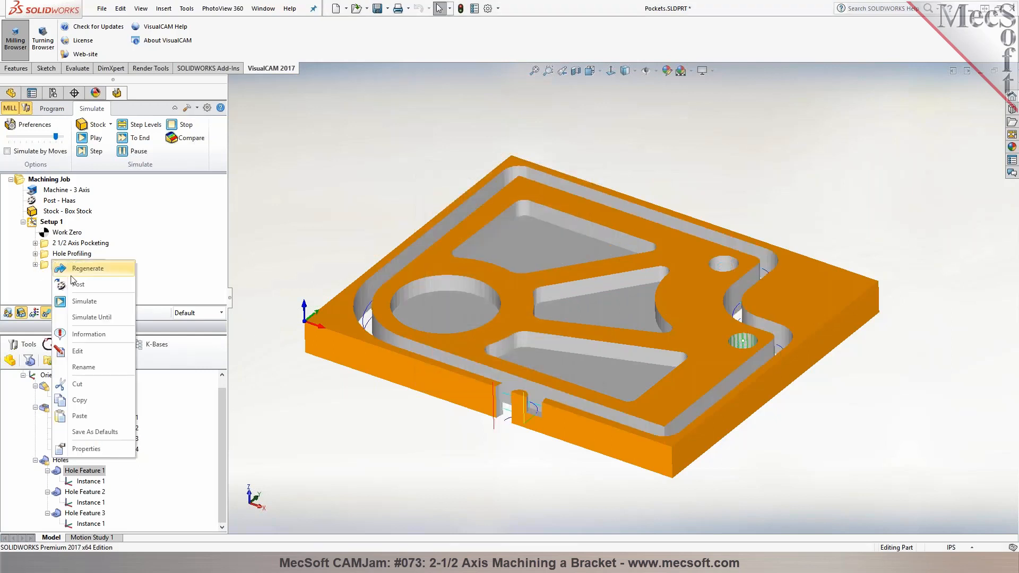
left_click(113, 449)
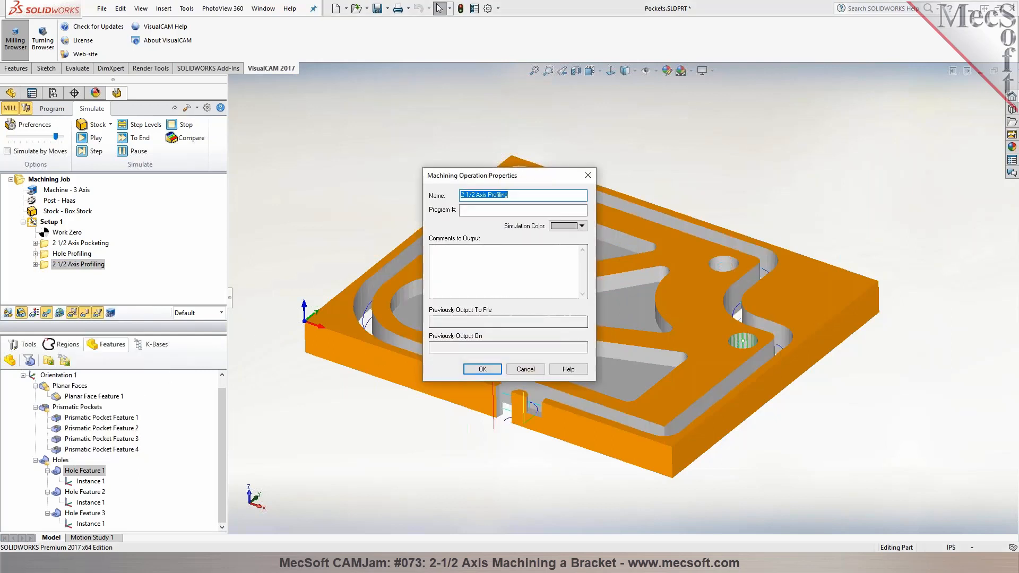
left_click(568, 226)
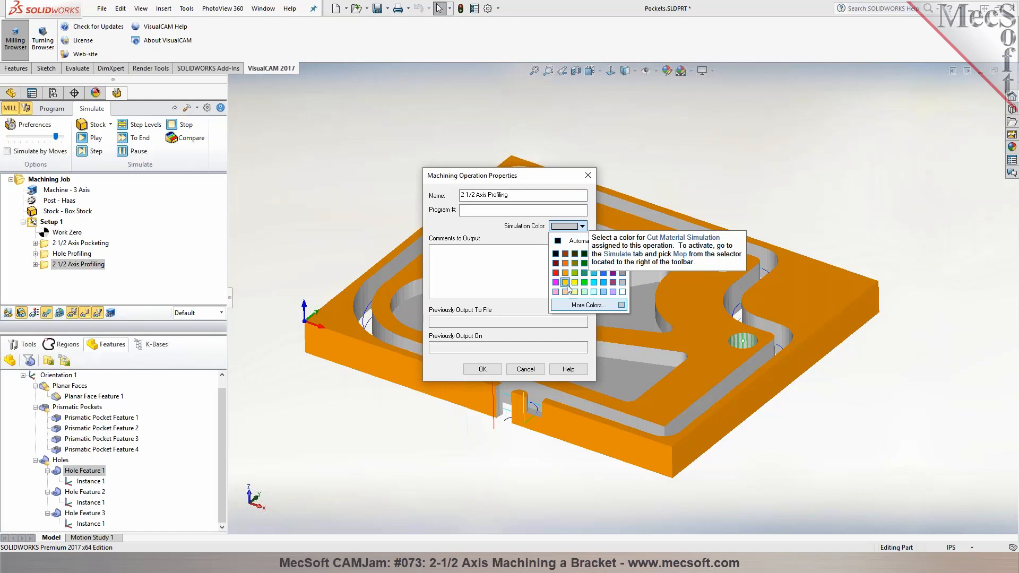
left_click(575, 254)
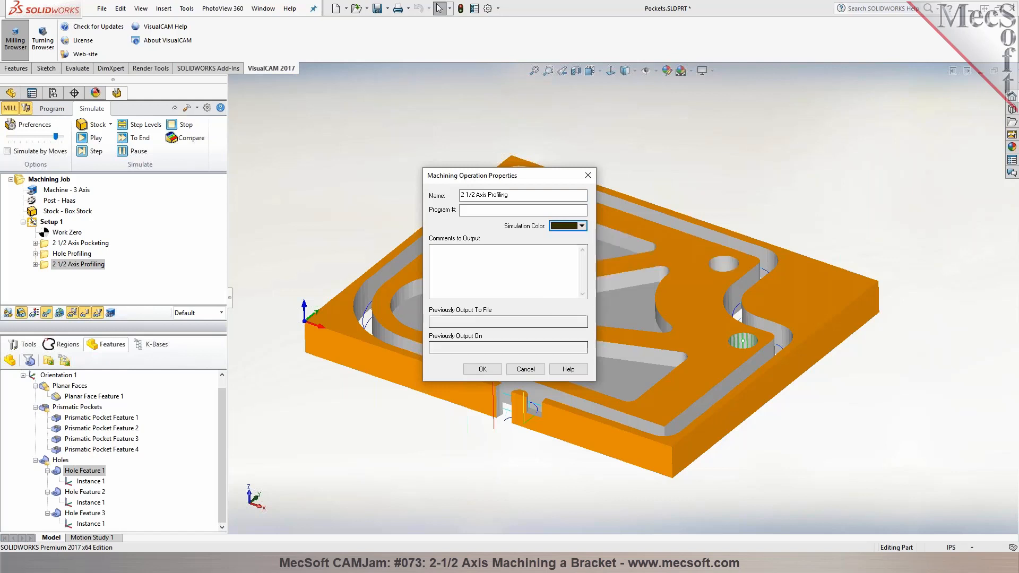
left_click(483, 369)
Color the cut material simulation by machining operation using the Mop display option
left_click(221, 312)
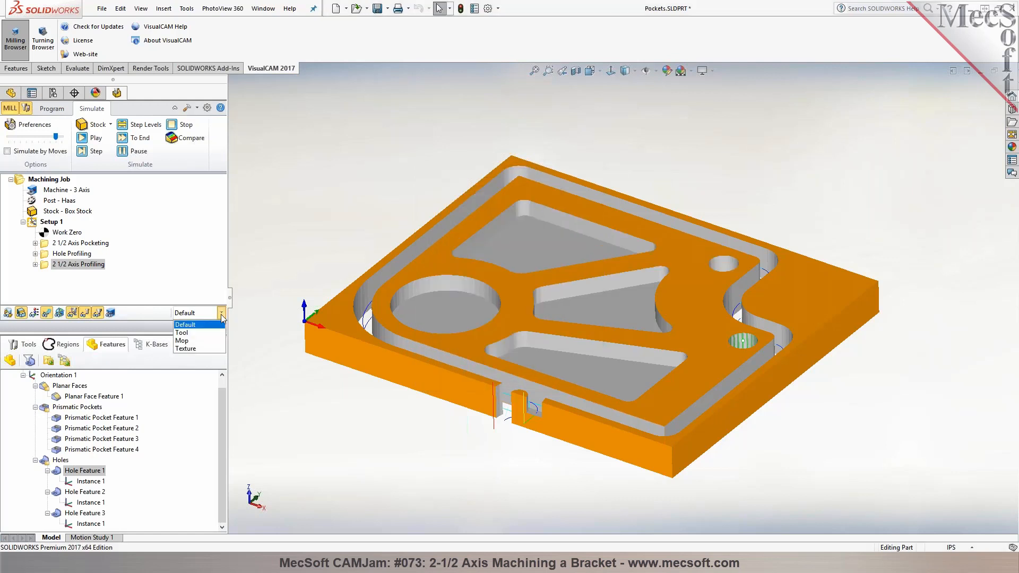
left_click(182, 340)
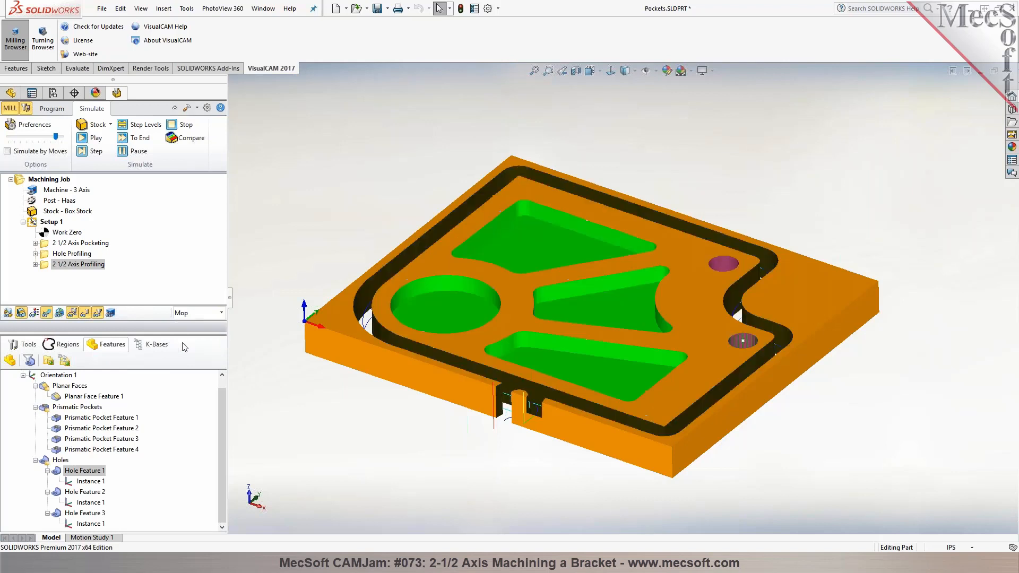
middle_click_drag(360, 226, 362, 244)
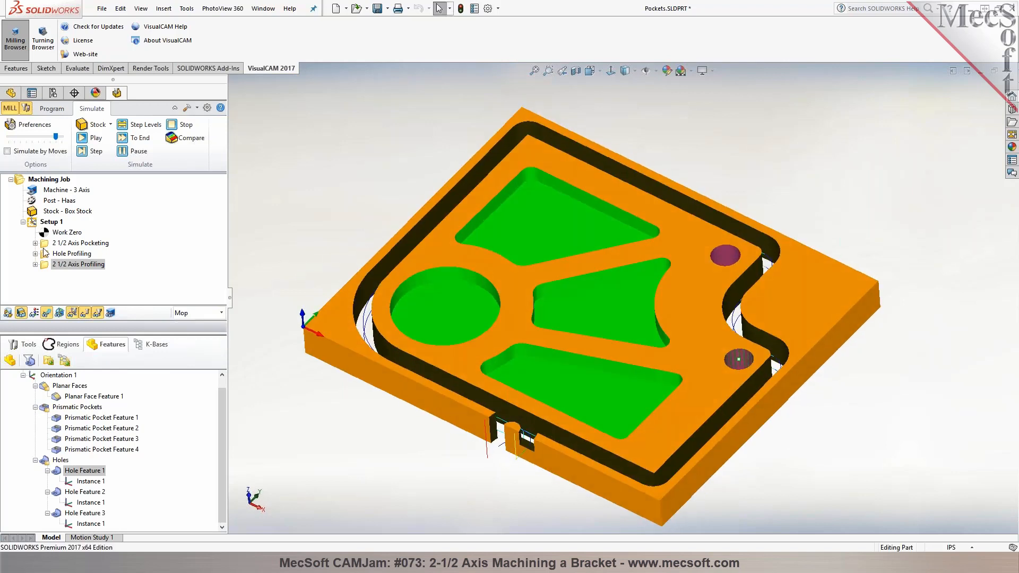
Display the tools list and play the cut material simulation of the complete Setup 1
left_click(53, 223)
left_click(23, 345)
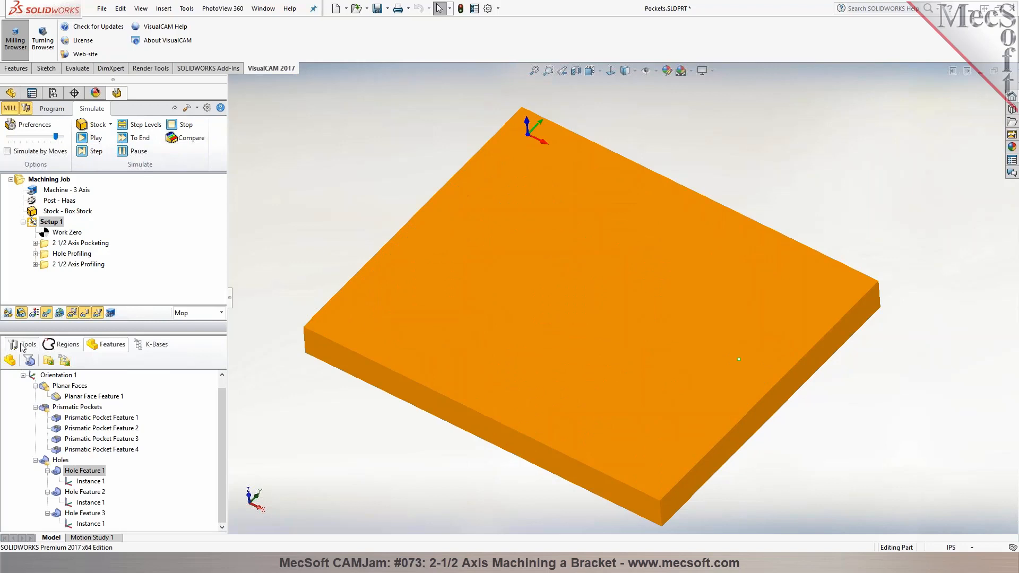
left_click(93, 138)
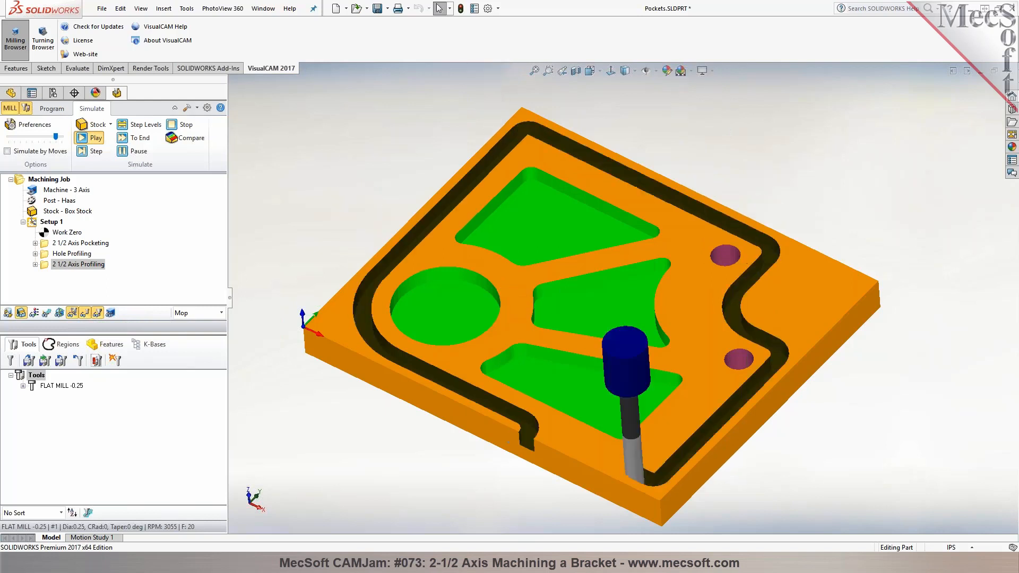
mouse_move(356, 226)
middle_mouse_down()
mouse_move(357, 298)
mouse_move(353, 203)
mouse_move(364, 219)
middle_mouse_up()
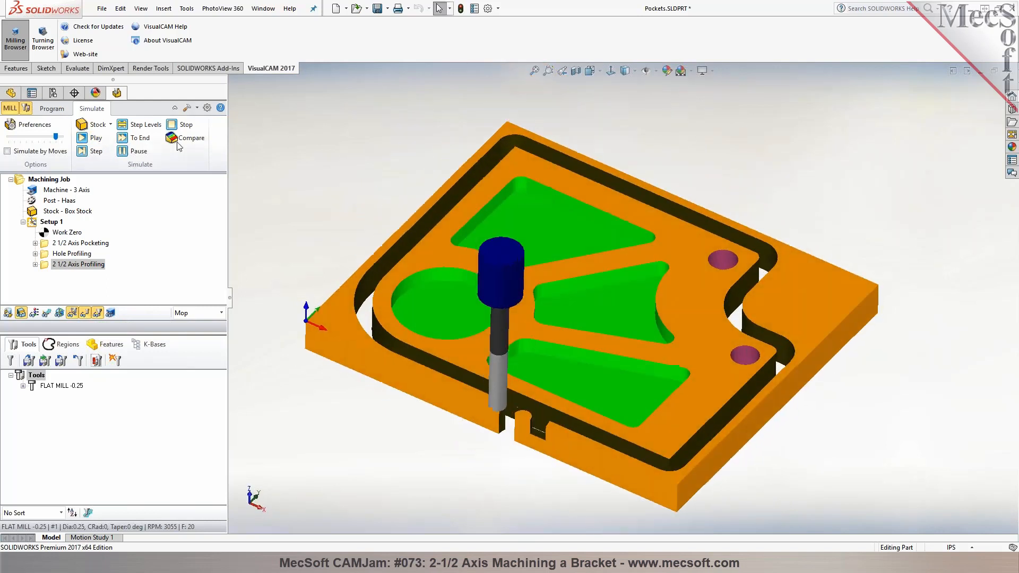
Start a 2-1/2 axis pocketing operation using the edge of the smaller through-hole inside the round pocket as its machining region
left_click(52, 109)
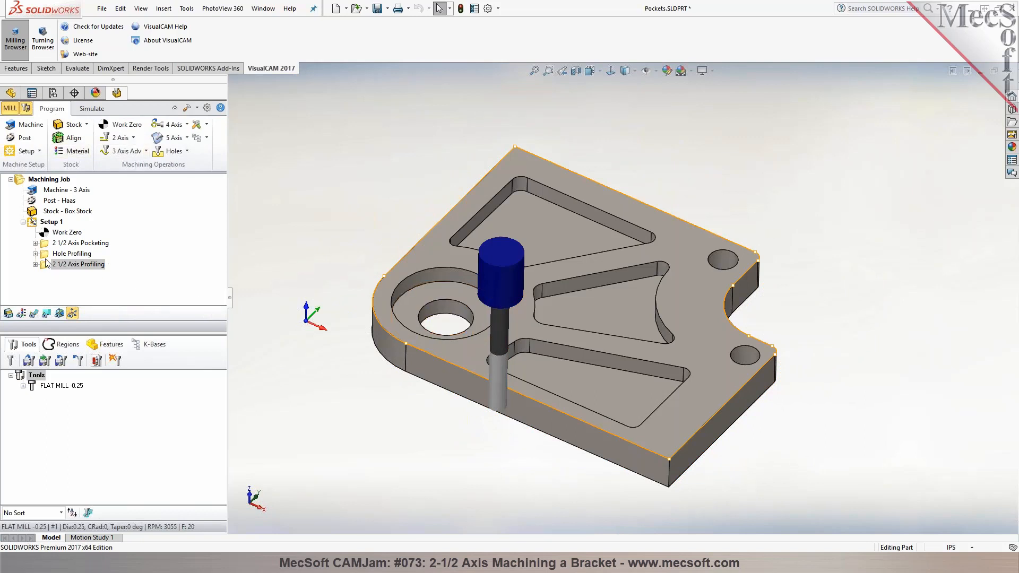
left_click(135, 139)
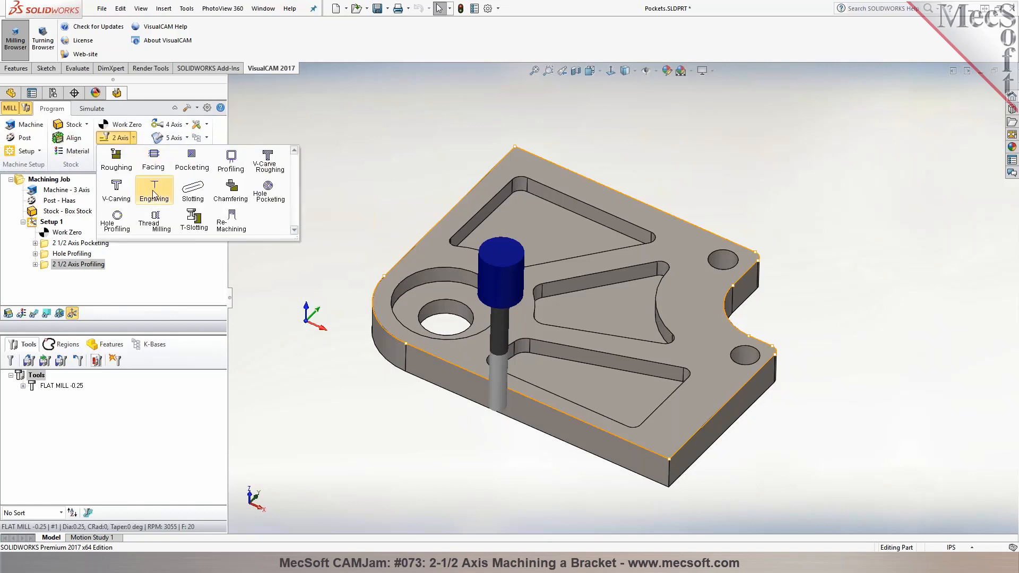
left_click(231, 159)
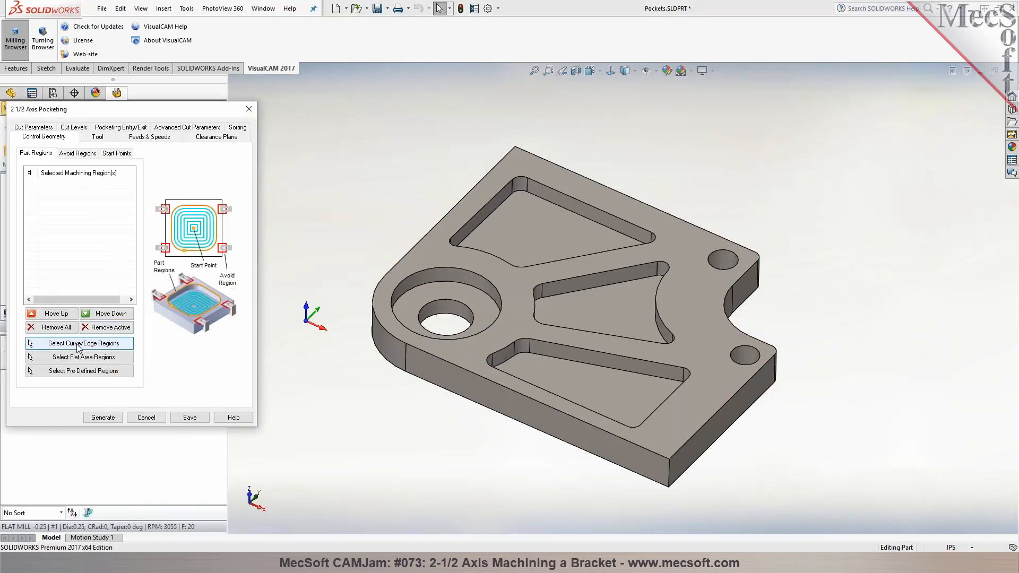
left_click(106, 344)
left_click(466, 301)
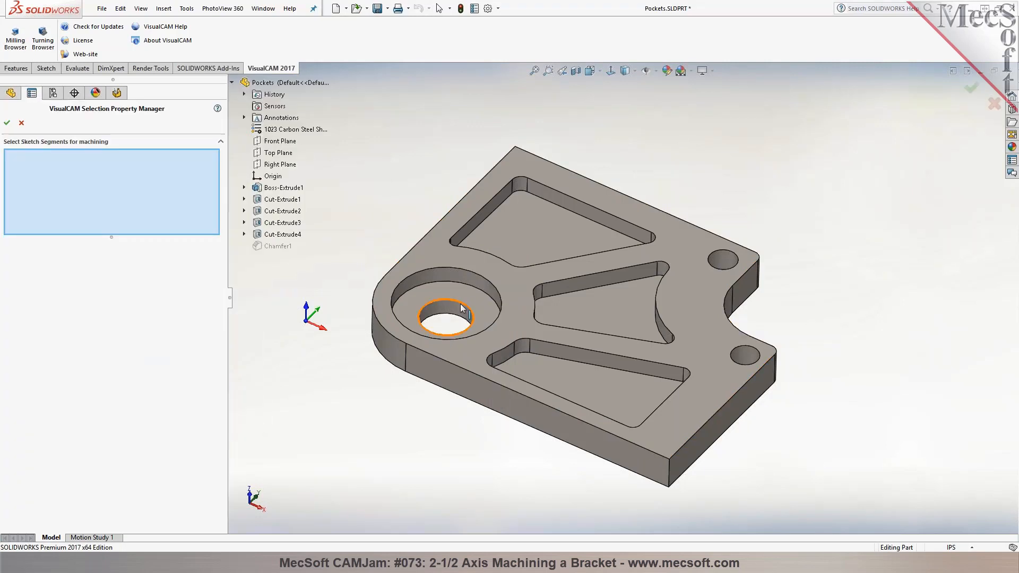
left_click(7, 123)
Set the pocketing operation's total cut depth to 0.25 by picking the start and end of the depth on the model
left_click(74, 128)
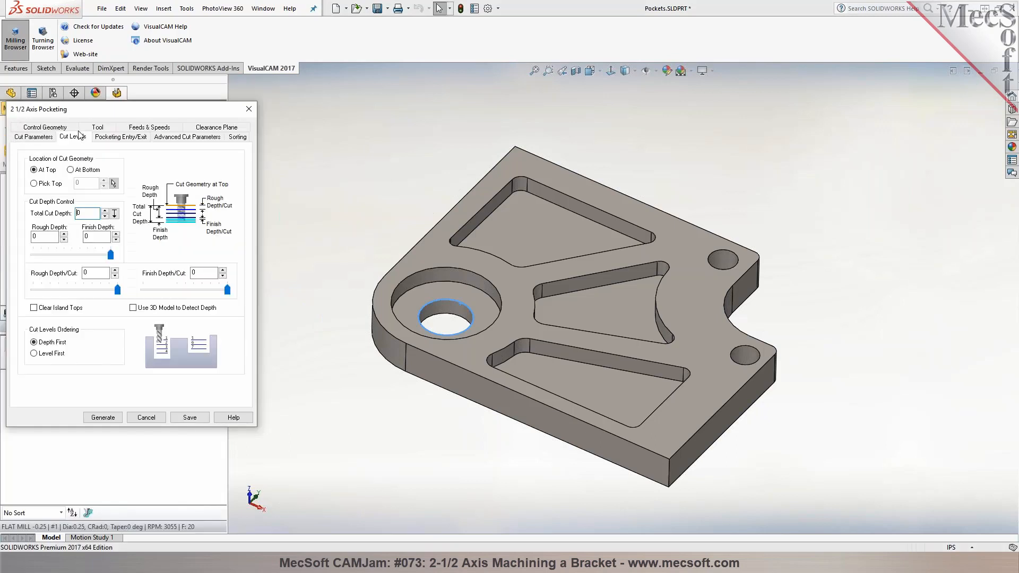
left_click(114, 214)
left_click(491, 321)
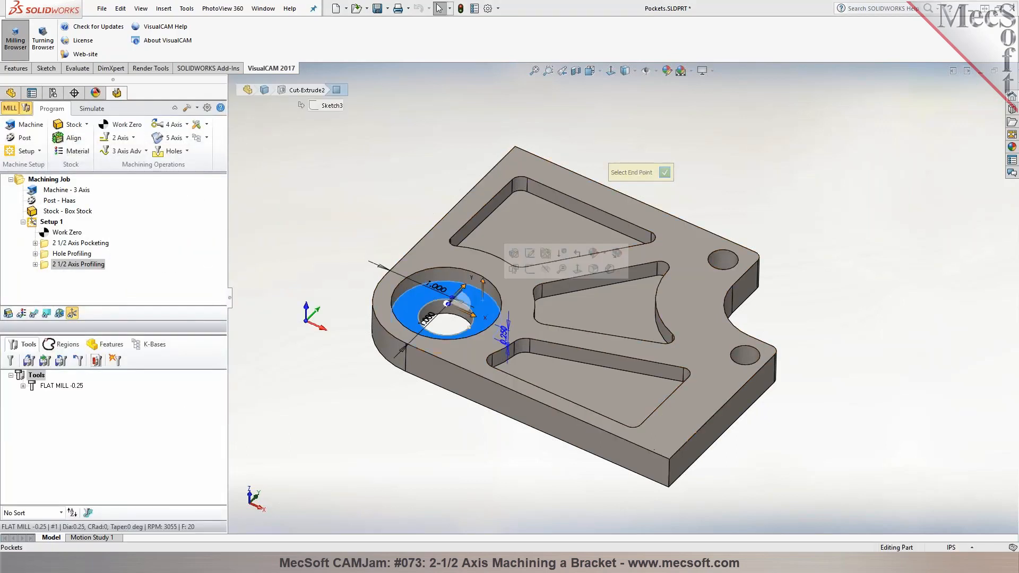
left_click(664, 172)
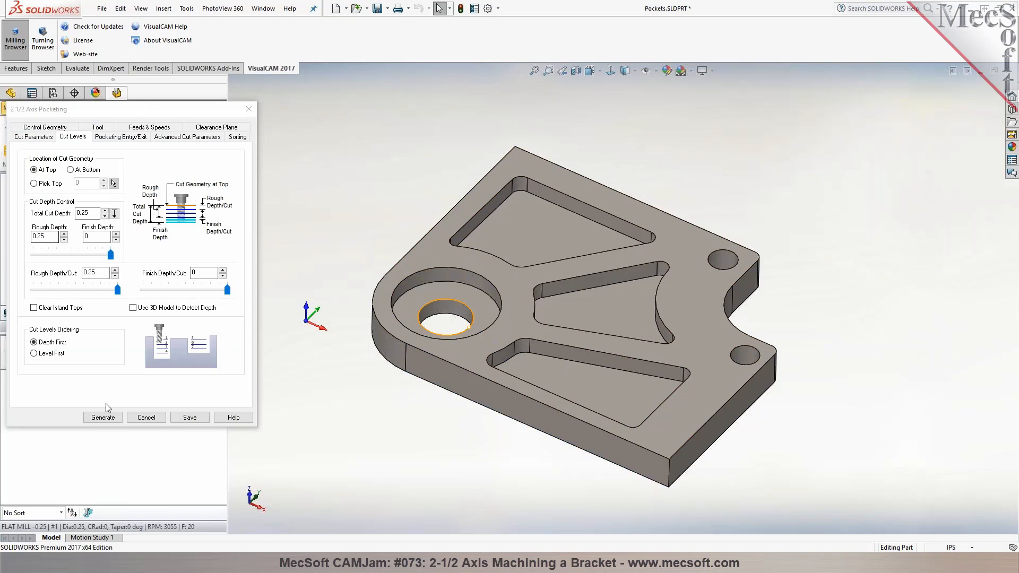
Generate and display the through-hole pocketing toolpath, and place the operation ahead of 2 1/2 Axis Profiling
left_click(109, 418)
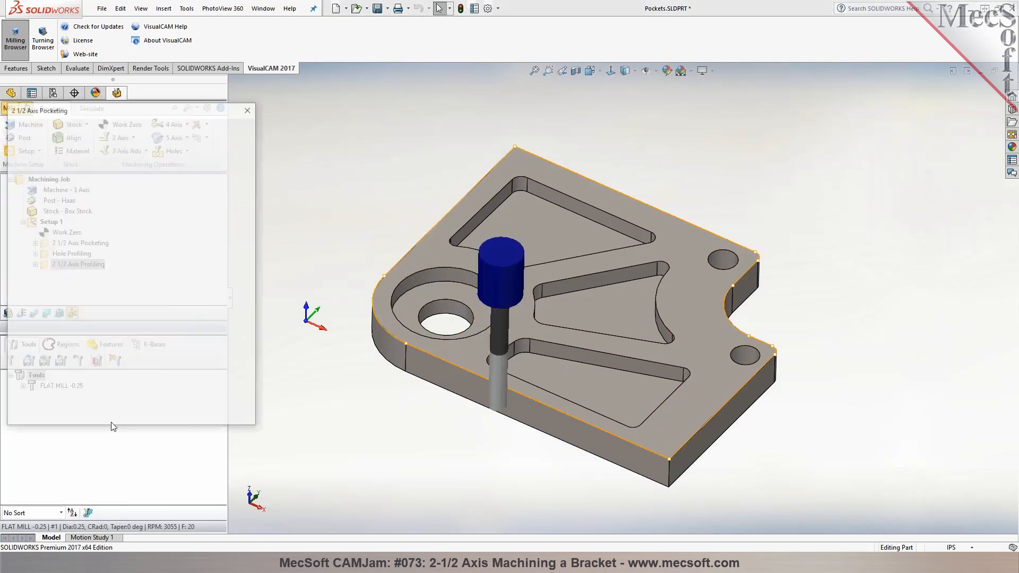
left_click(34, 313)
left_click_drag(44, 276, 50, 265)
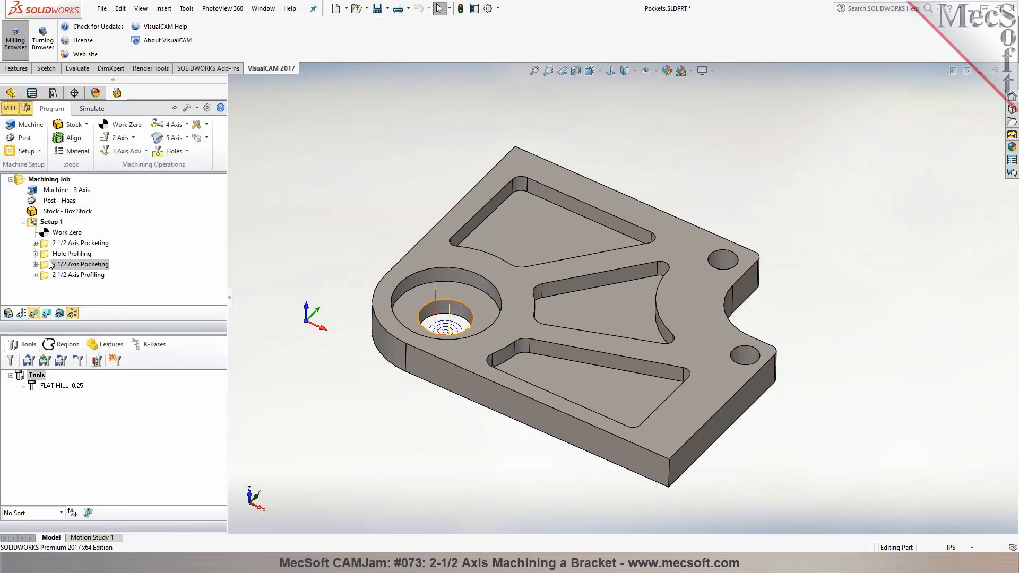
Simulate the material removal of the through-hole pocketing operation and of the 2 1/2 Axis Profiling operation
left_click(92, 109)
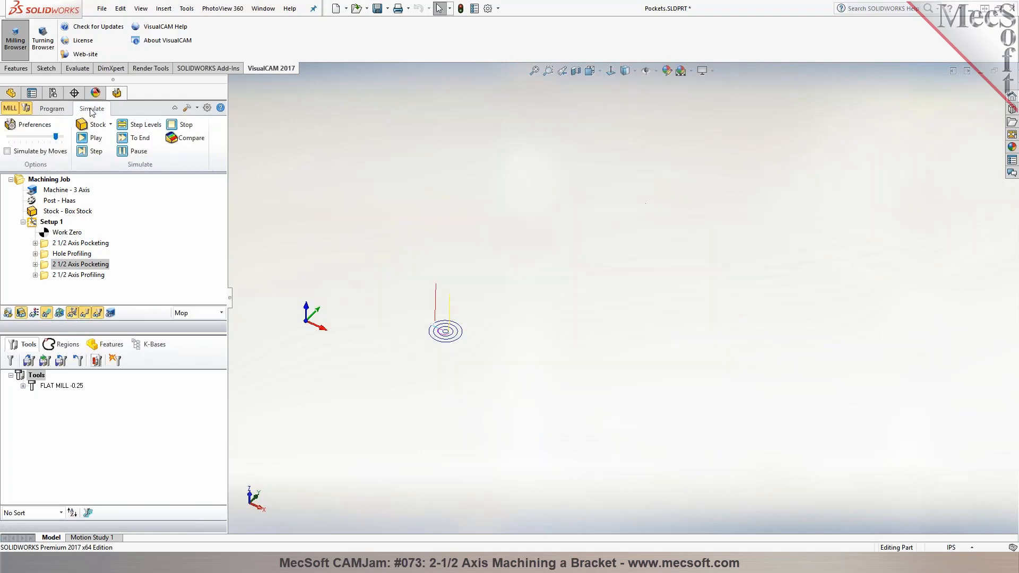
left_click(94, 139)
left_click(85, 274)
left_click(93, 139)
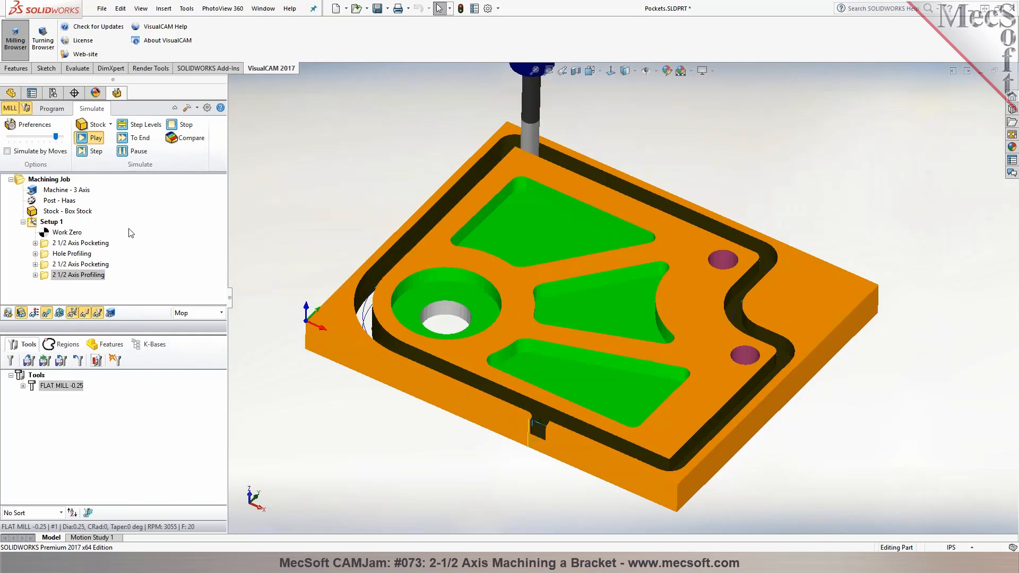
middle_click_drag(318, 247, 315, 226)
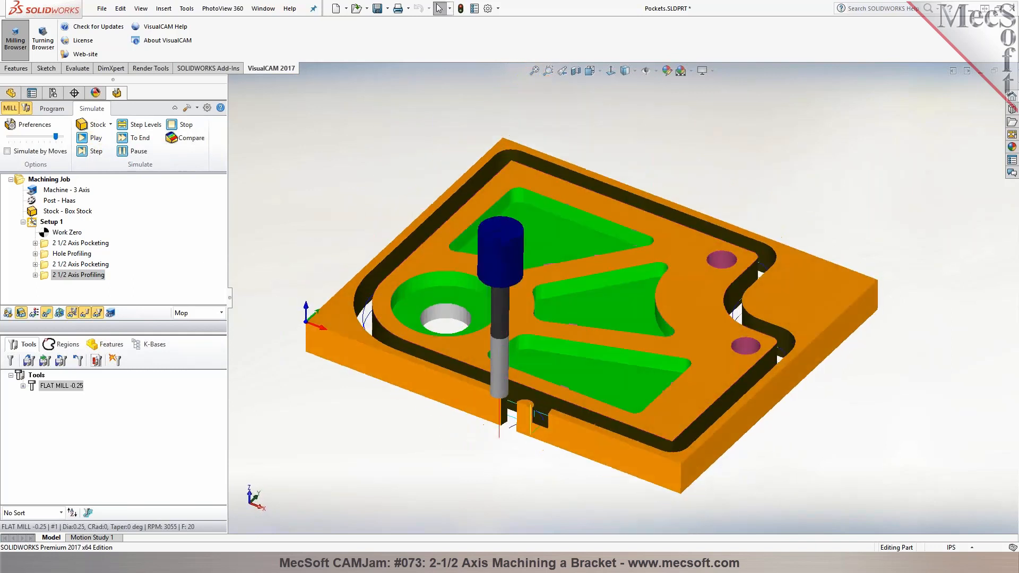
Post-process Setup 1 with the Haas post and save the G-code as Pockets_Setup 1.nc
left_click(52, 109)
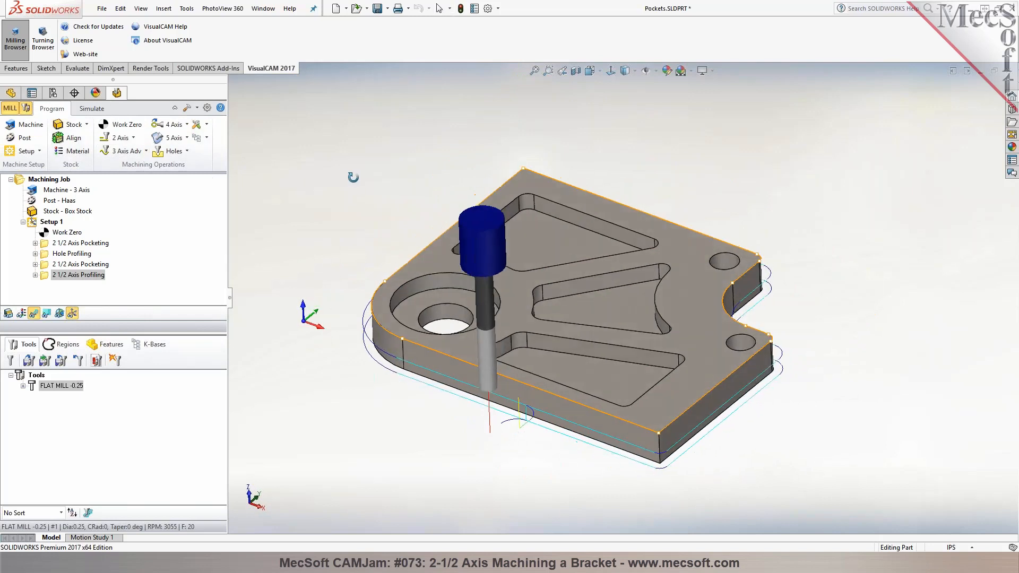
middle_click_drag(352, 177, 351, 182)
right_click(56, 221)
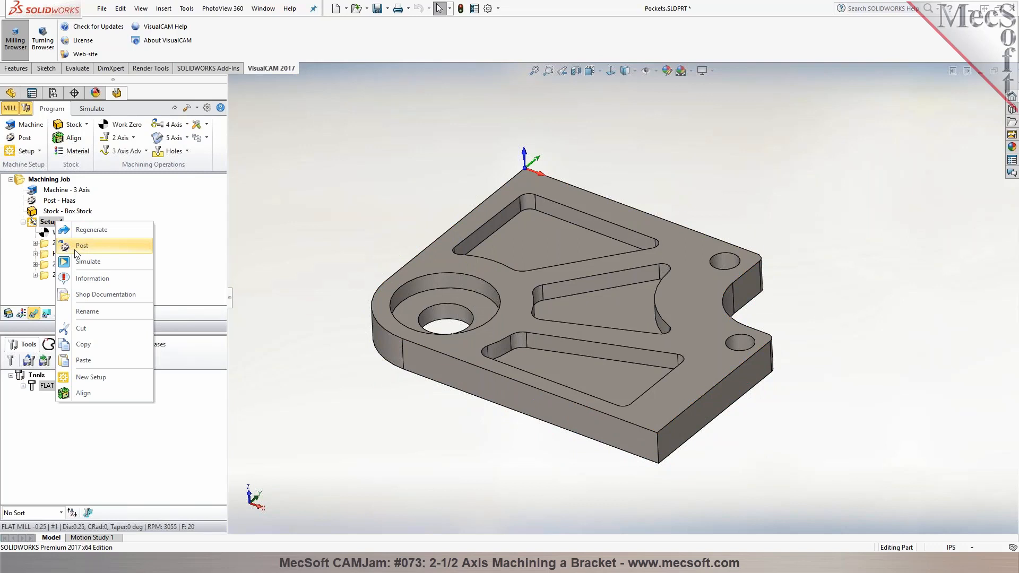
left_click(80, 246)
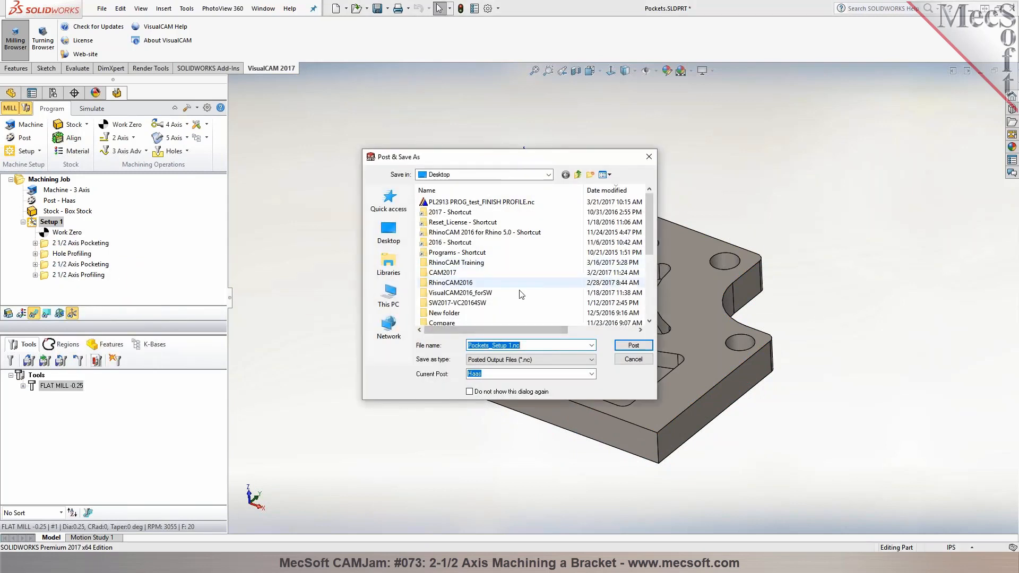
left_click(634, 345)
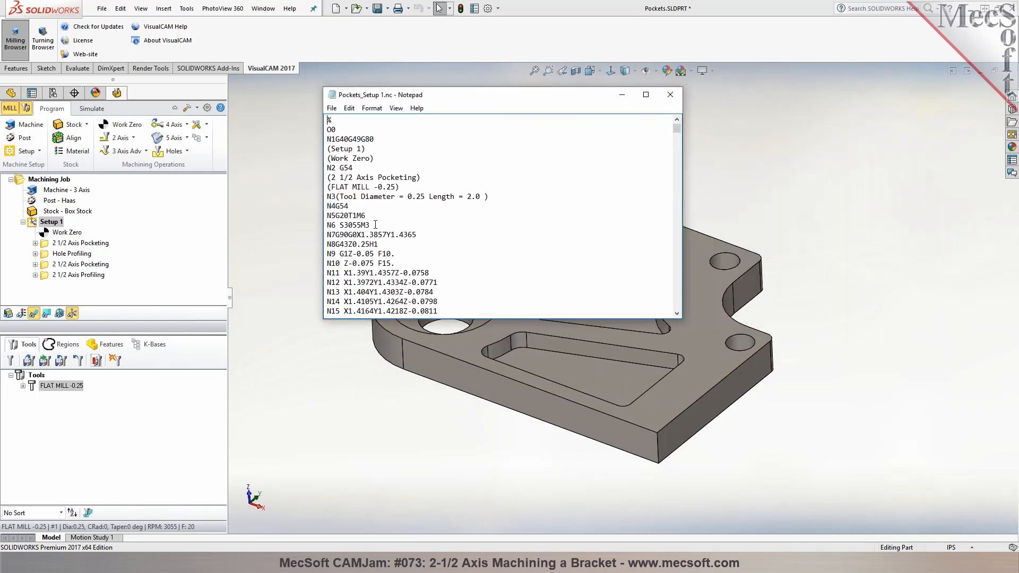
Examine the header and motion blocks of the posted G-code and close the file
left_click_drag(360, 168, 323, 168)
scroll(447, 191, "down", 6)
left_click_drag(675, 129, 676, 148)
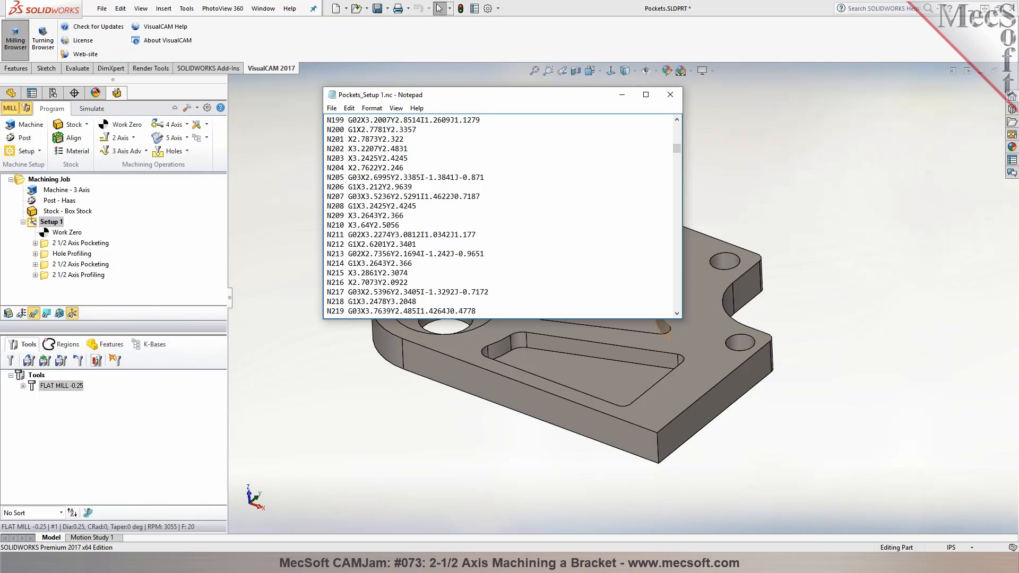
left_click(669, 95)
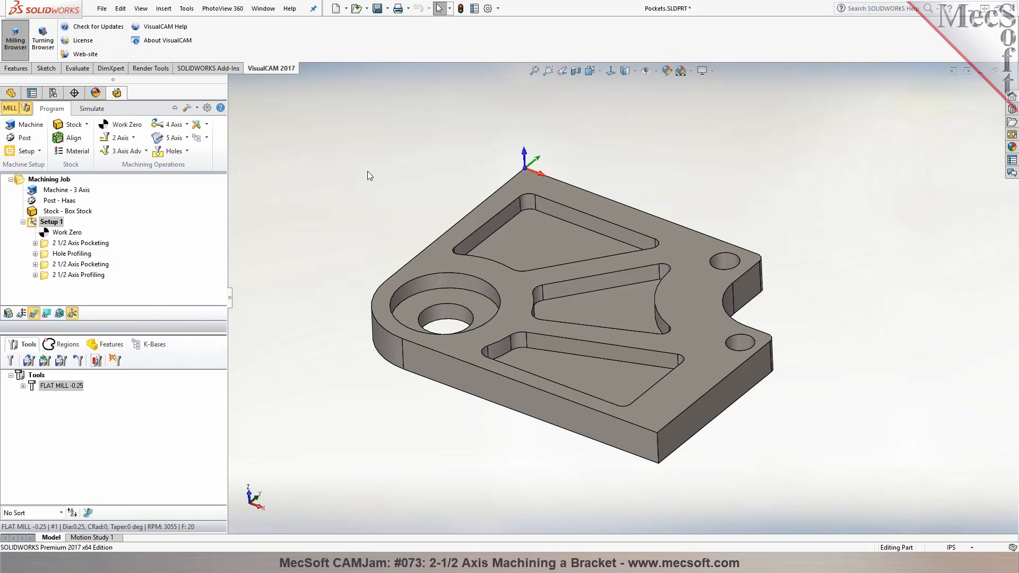
Load the machine tool definition 3AxHaasVF-3 from file for the machining job
left_click(24, 124)
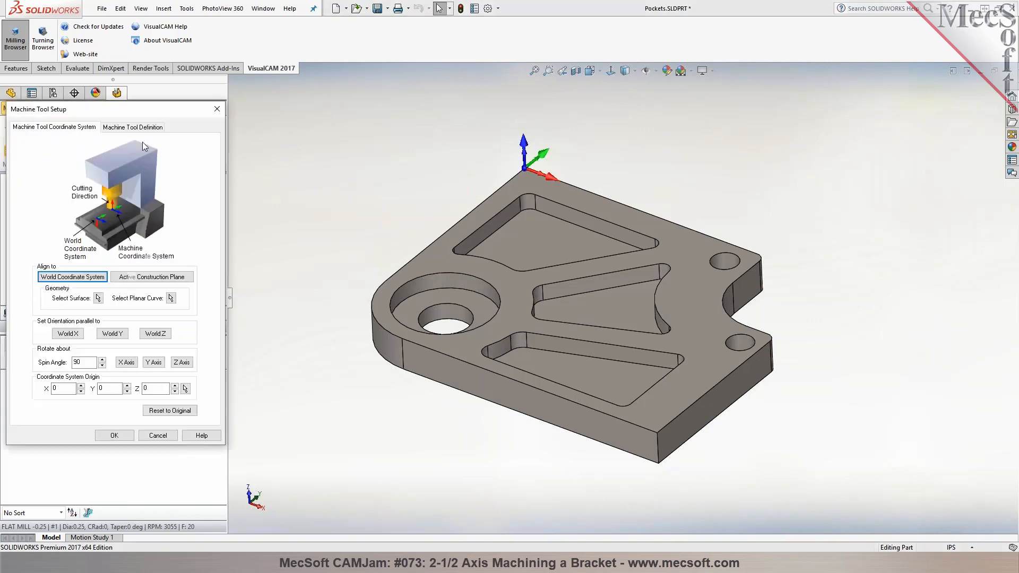
left_click(133, 127)
left_click(144, 144)
left_click(142, 164)
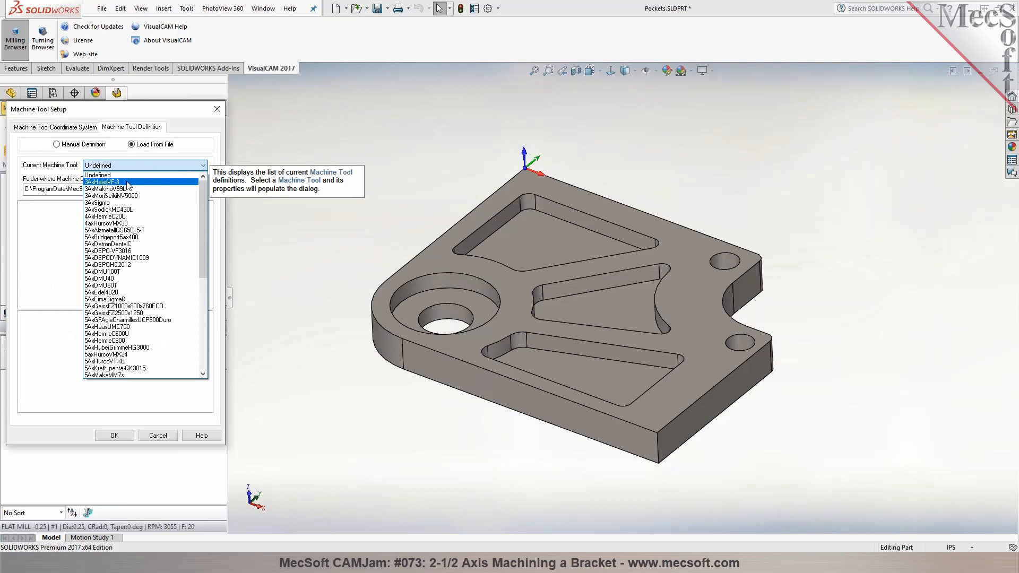
left_click(127, 182)
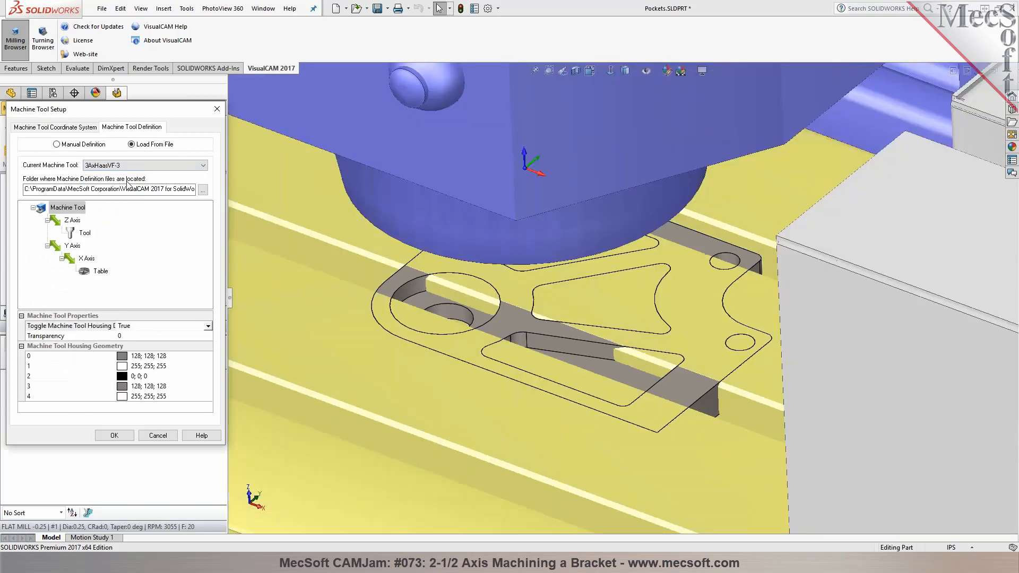
left_click(114, 435)
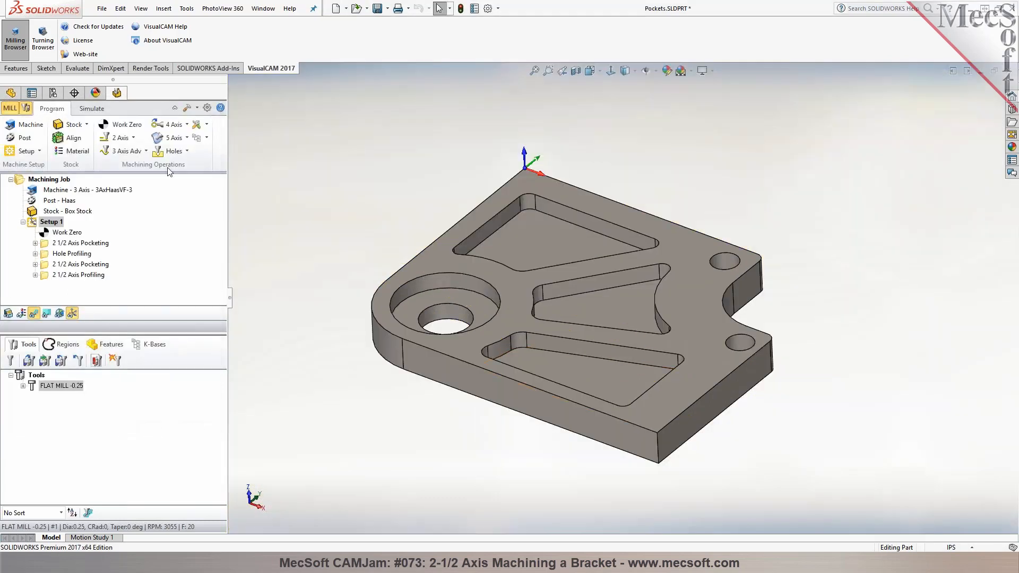
Reduce the simulation speed to its minimum and play the Setup 1 simulation on the machine tool
left_click(93, 109)
scroll(633, 367, "up", 5)
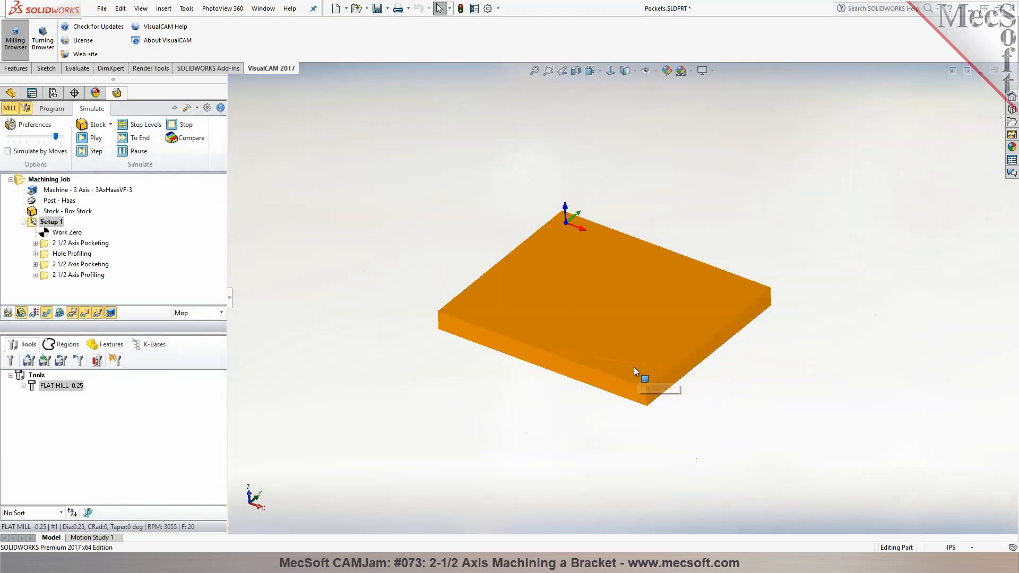
left_click(32, 225)
left_click_drag(55, 137, 9, 137)
left_click(90, 138)
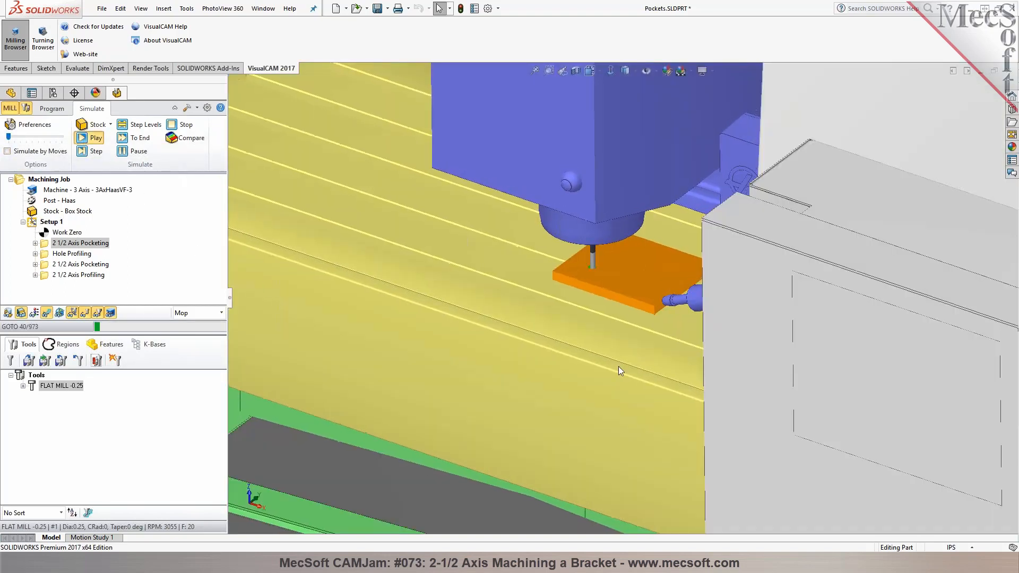
Raise the simulation speed to about one third of its range while the machine simulation is running
scroll(717, 364, "up", 3)
scroll(716, 362, "up", 6)
middle_click_drag(721, 344, 734, 326)
scroll(638, 272, "down", 6)
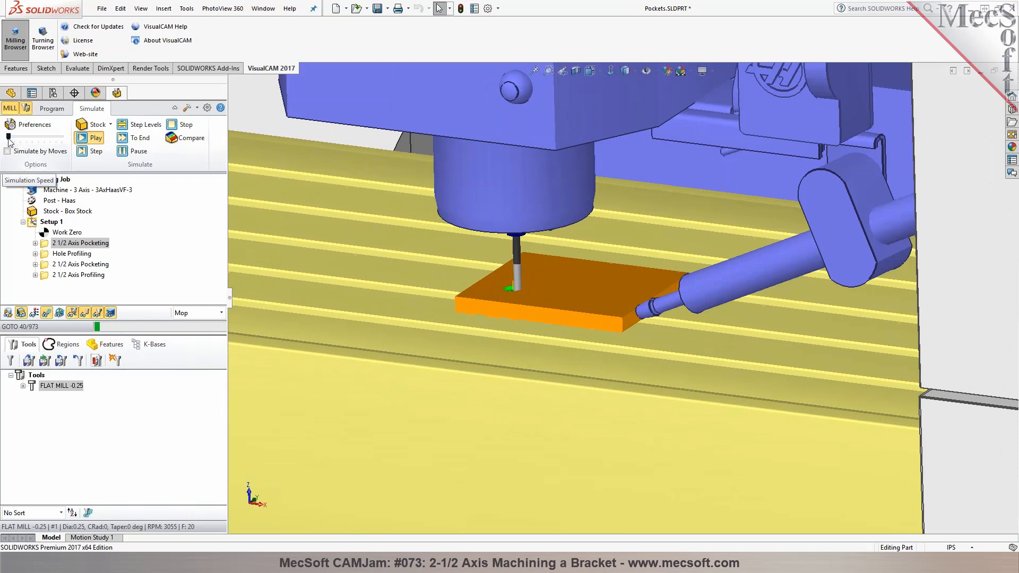
left_click_drag(15, 137, 25, 137)
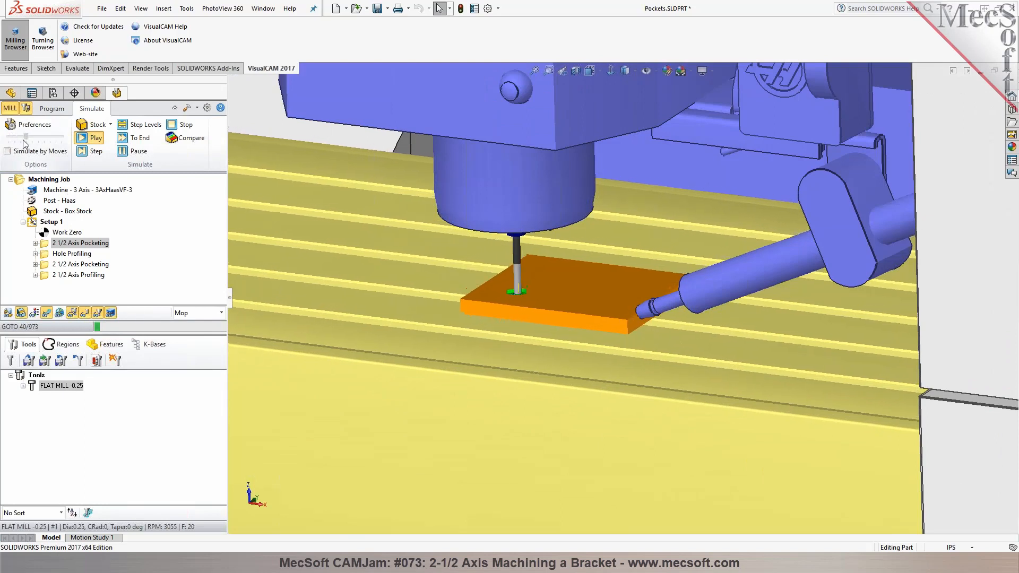
Examine the running machine simulation both close up at the cutter and stock and as the complete machine with its enclosure
middle_click_drag(677, 317, 663, 335)
scroll(661, 334, "down", 5)
scroll(661, 334, "up", 13)
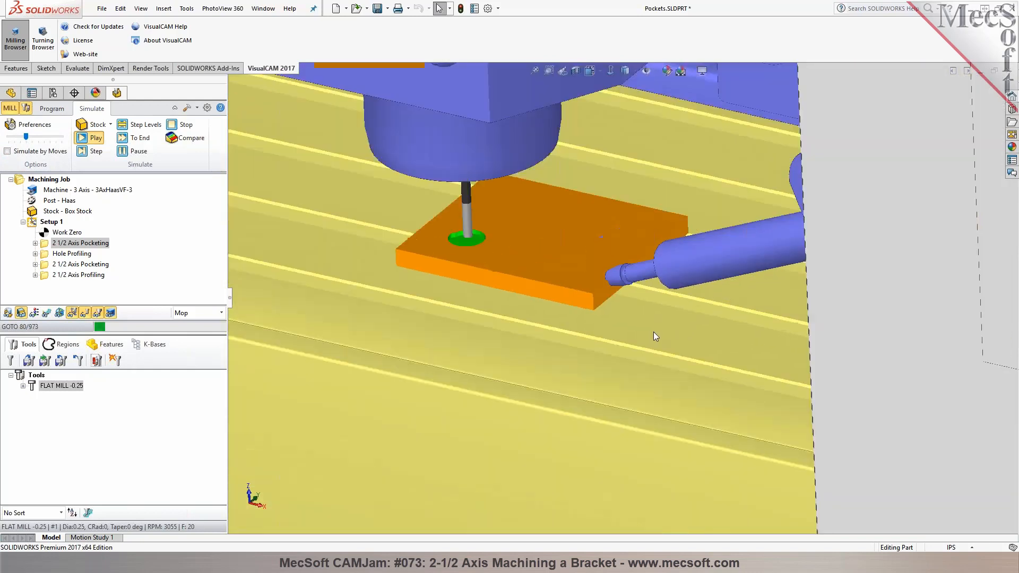
scroll(632, 330, "up", 8)
scroll(673, 317, "down", 4)
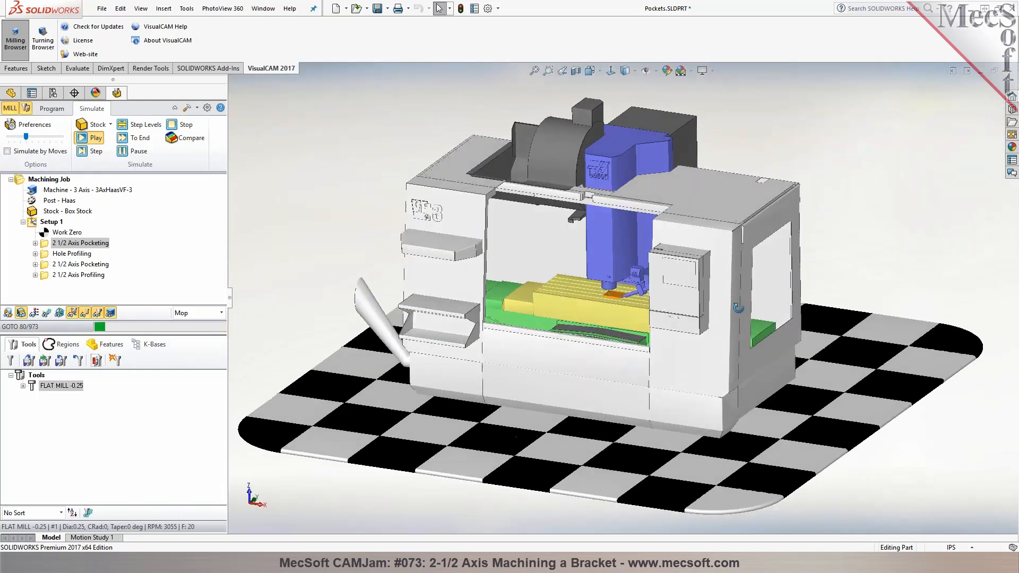
scroll(673, 317, "down", 3)
scroll(673, 317, "up", 2)
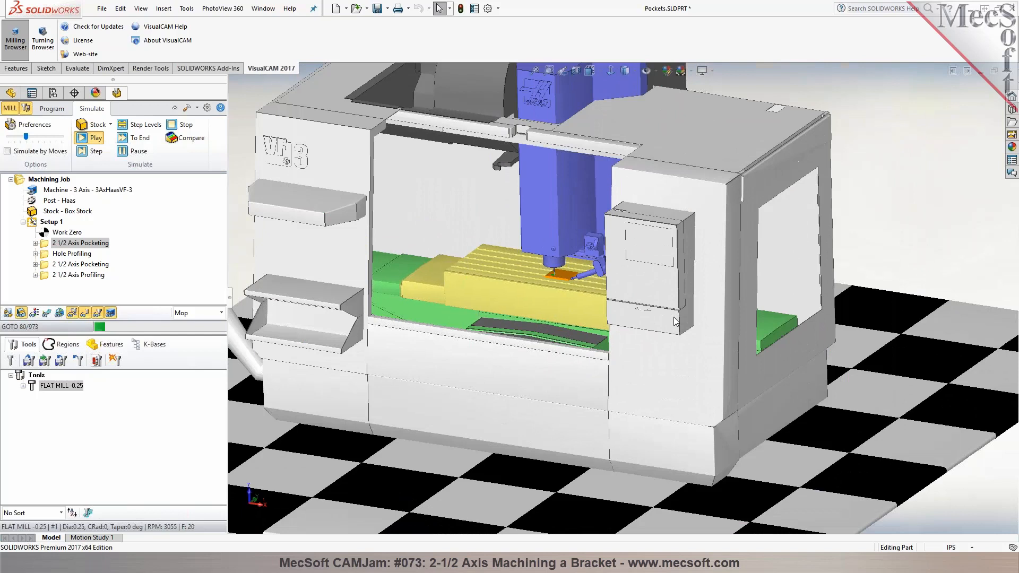
scroll(674, 320, "up", 3)
middle_click_drag(673, 319, 671, 317)
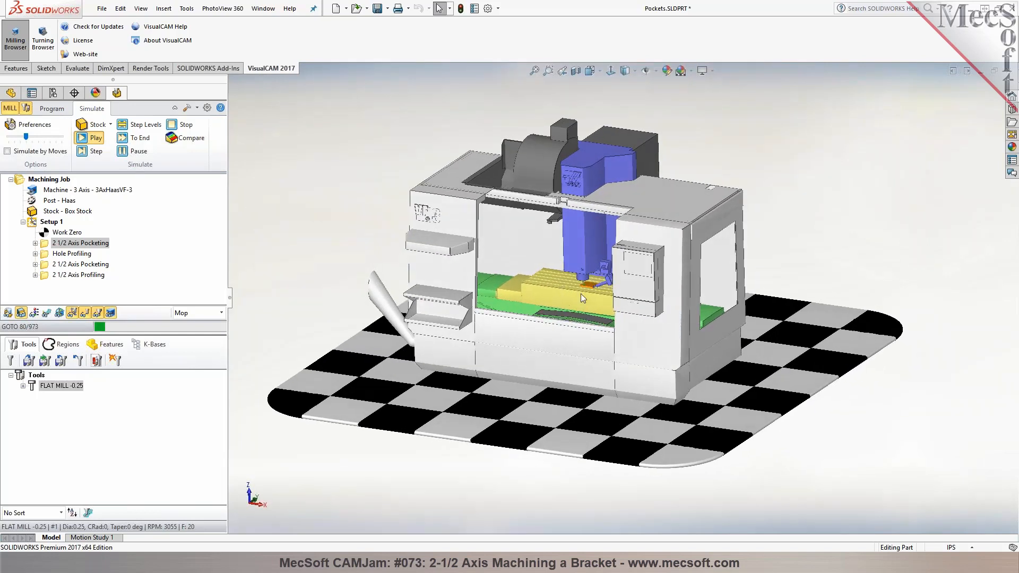
scroll(580, 294, "down", 5)
scroll(587, 294, "down", 6)
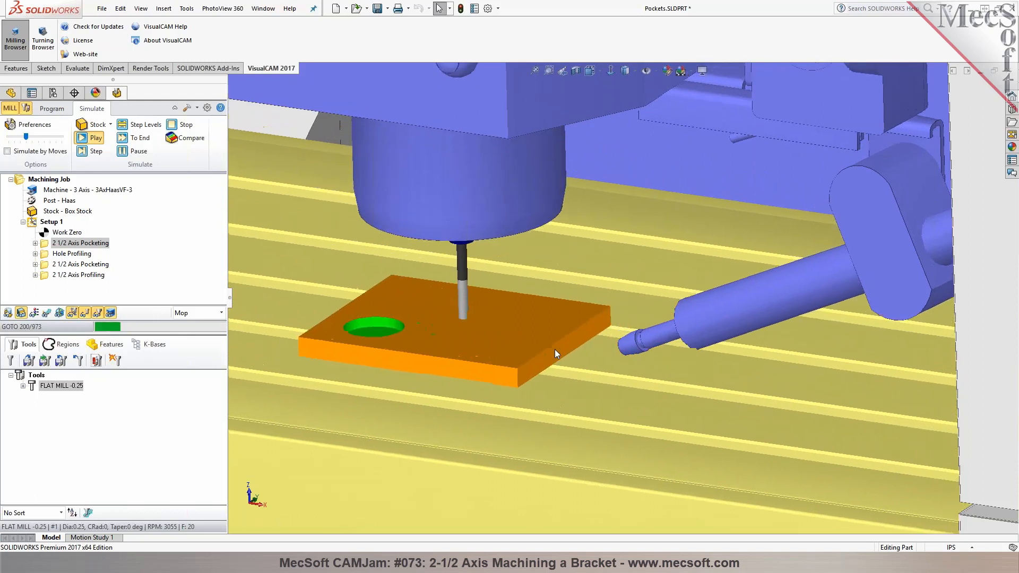
Raise the simulation speed to about two thirds of its range and pause the toolpath simulation
left_click_drag(25, 136, 44, 136)
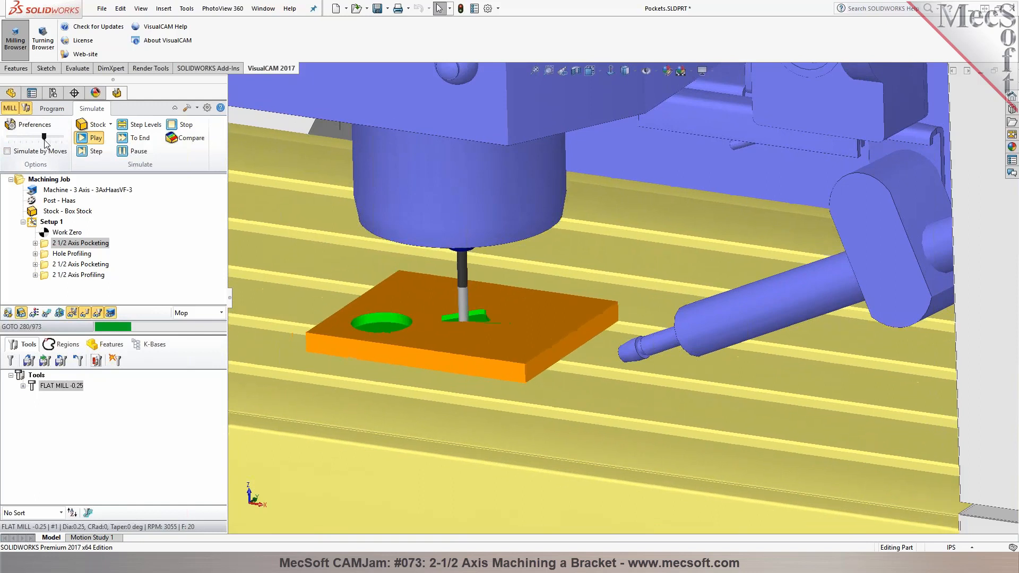
left_click(131, 153)
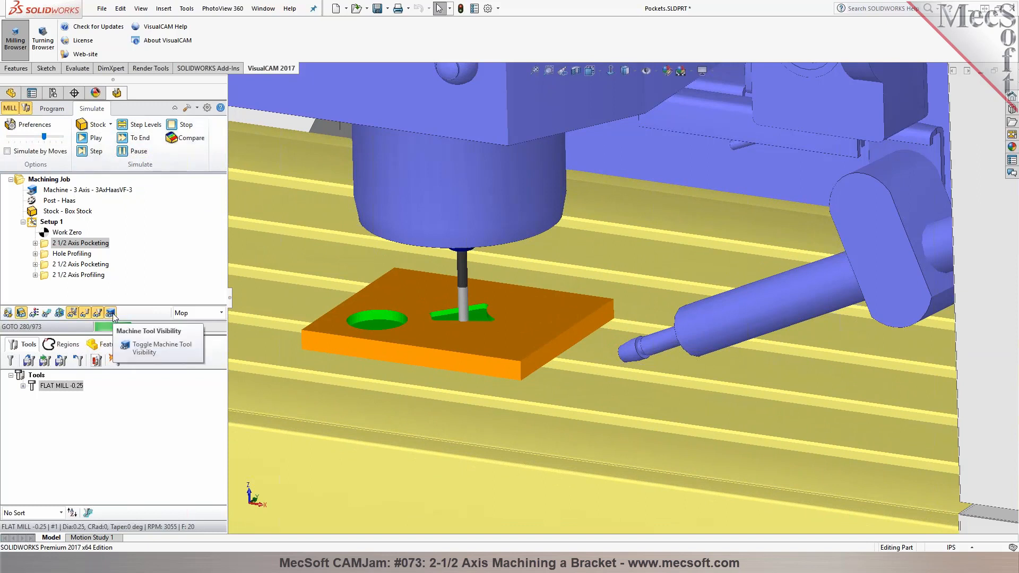
Hide the machine tool model and return from simulation to programming with the bracket in view
left_click(111, 313)
middle_click_drag(610, 344, 597, 390)
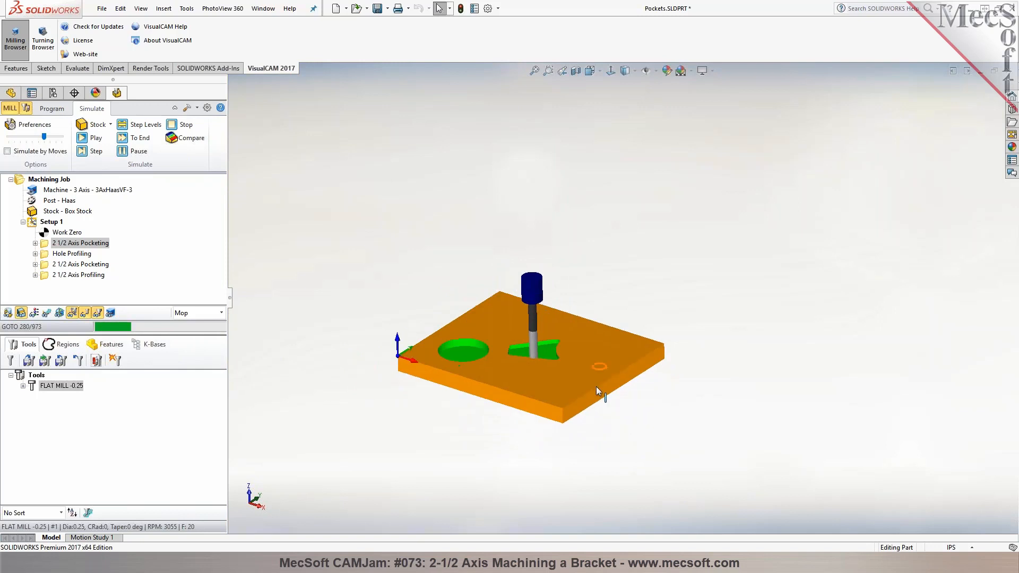
left_click(51, 109)
middle_click_drag(509, 425, 500, 318)
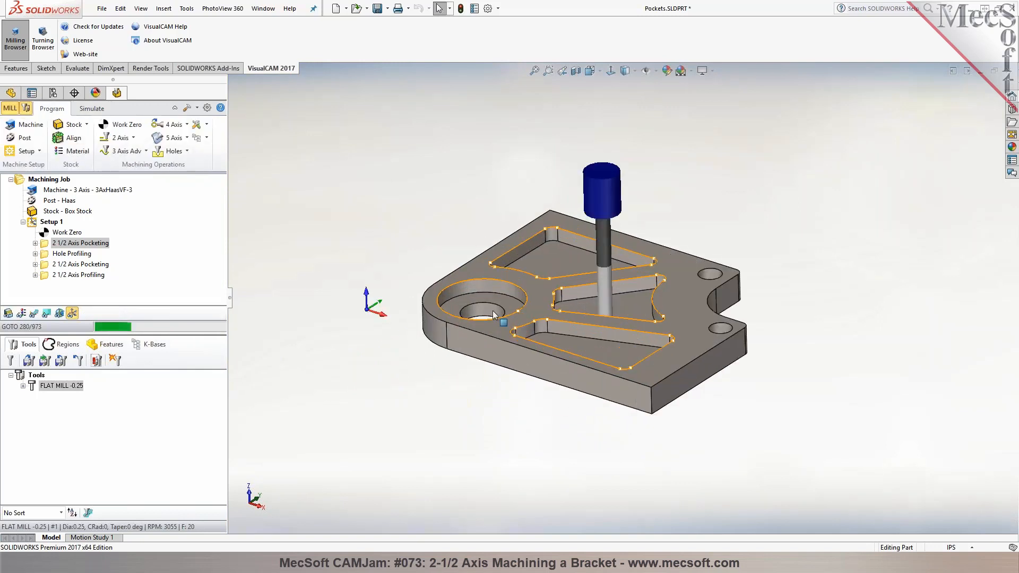
Generate the shop documentation for Setup 1 and save it to the Desktop as Pockets.html using Template1
left_click(51, 222)
right_click(52, 223)
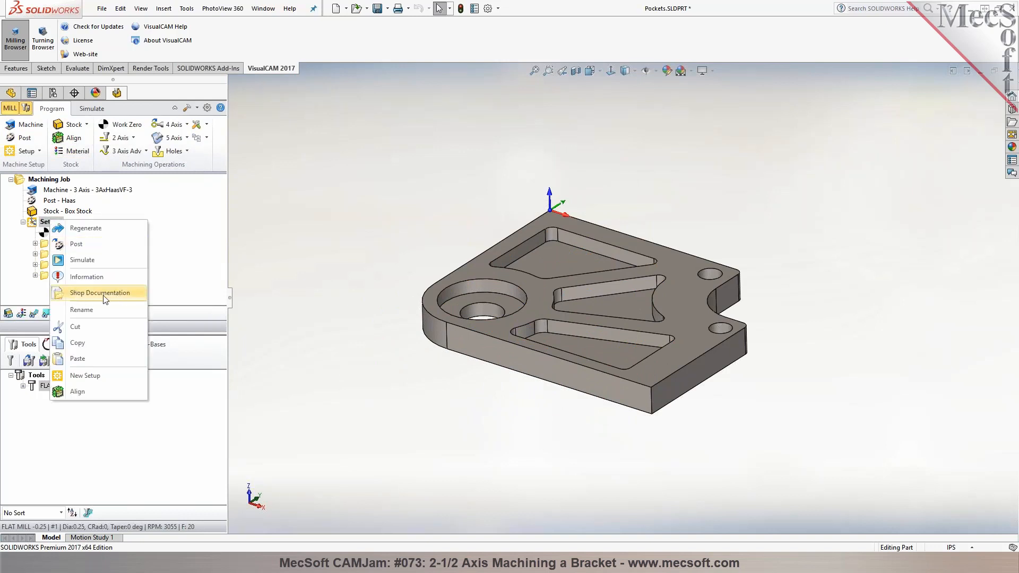
left_click(173, 291)
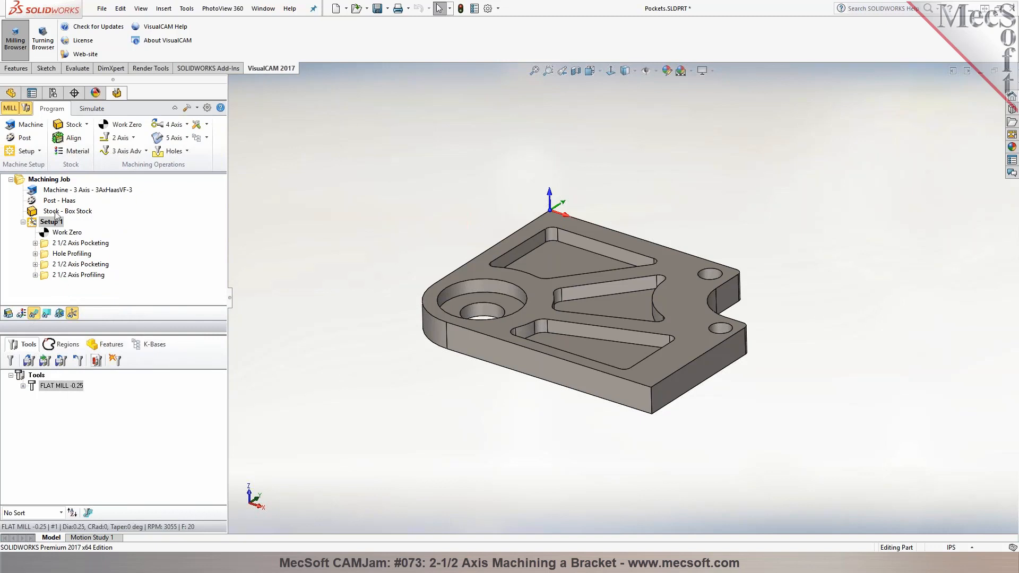
right_click(36, 222)
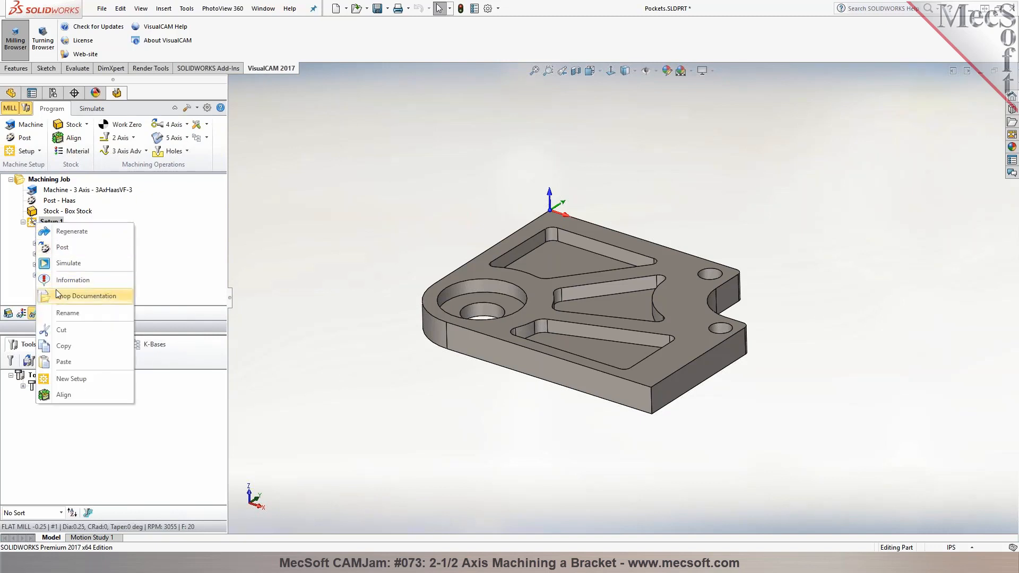
left_click(75, 296)
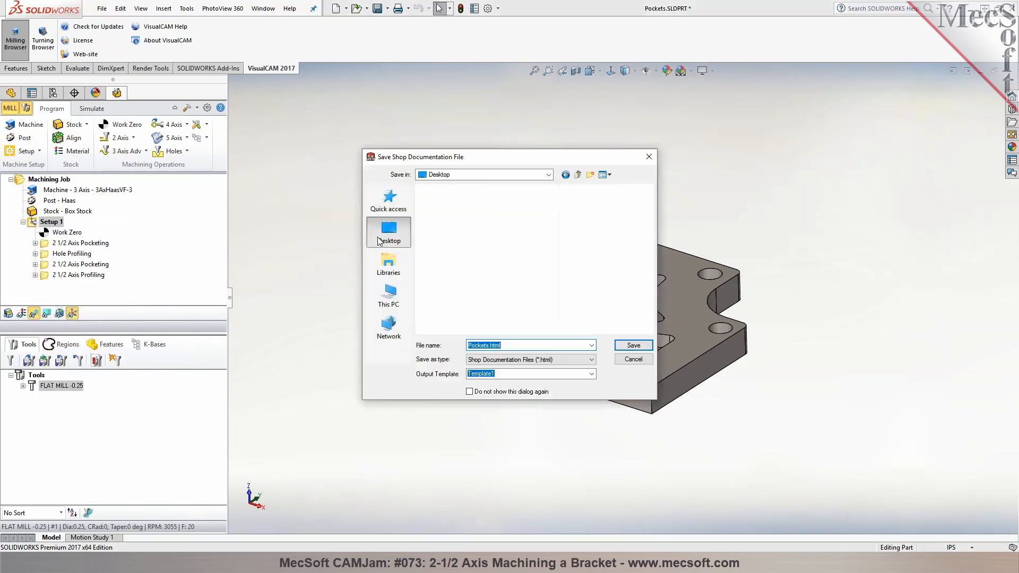
left_click(634, 346)
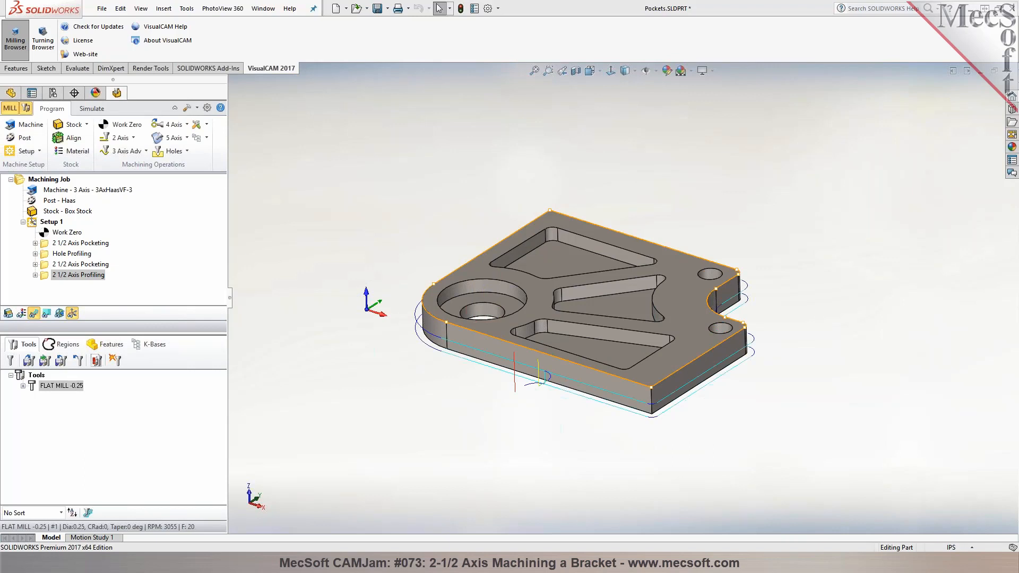
Review the shop document's setup sheet, tool list and machine operations list at full window size, and close it
left_click_drag(1018, 101, 650, 65)
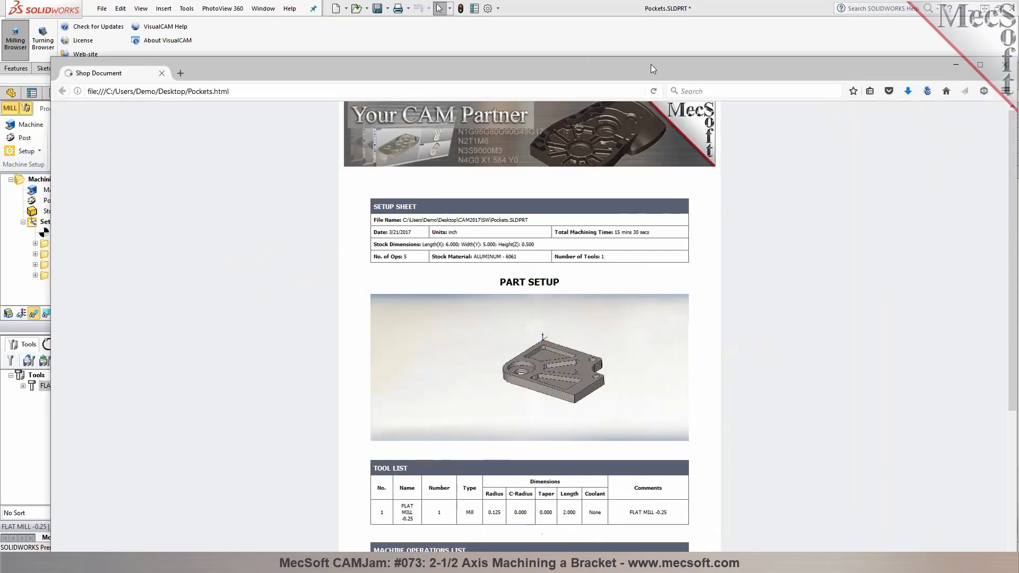
double_click(650, 65)
scroll(533, 321, "down", 3)
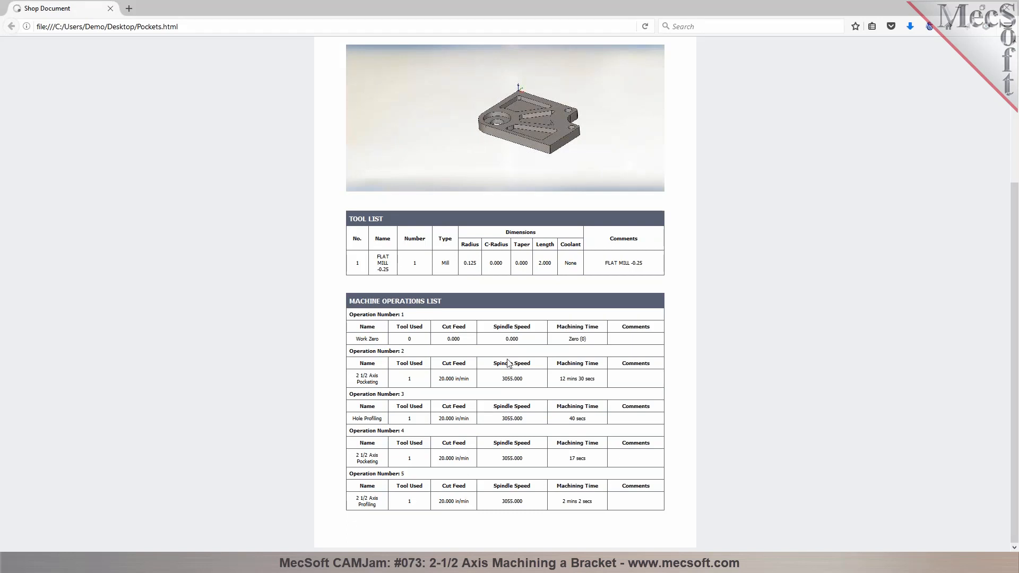
scroll(532, 346, "up", 5)
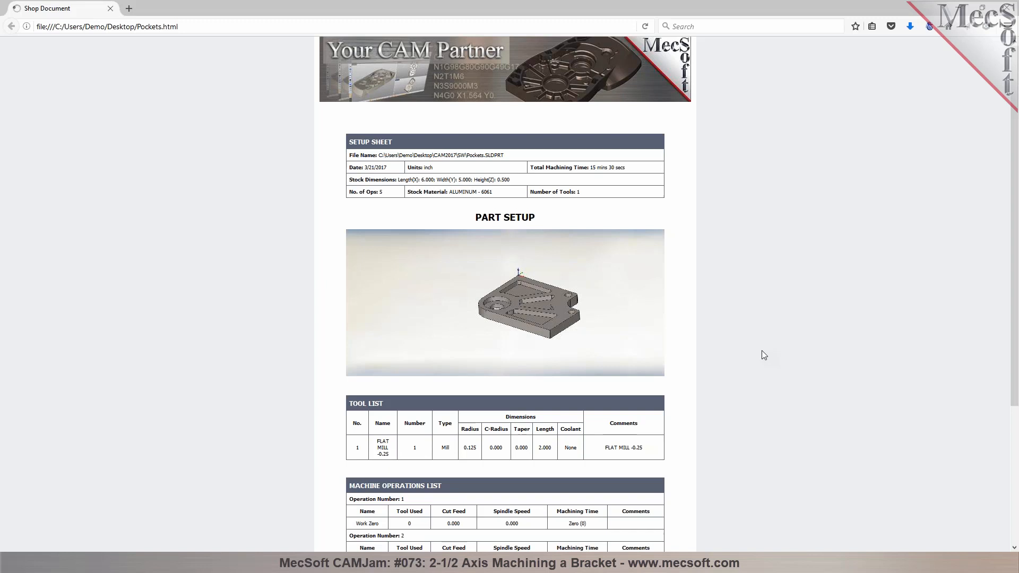
scroll(763, 355, "down", 3)
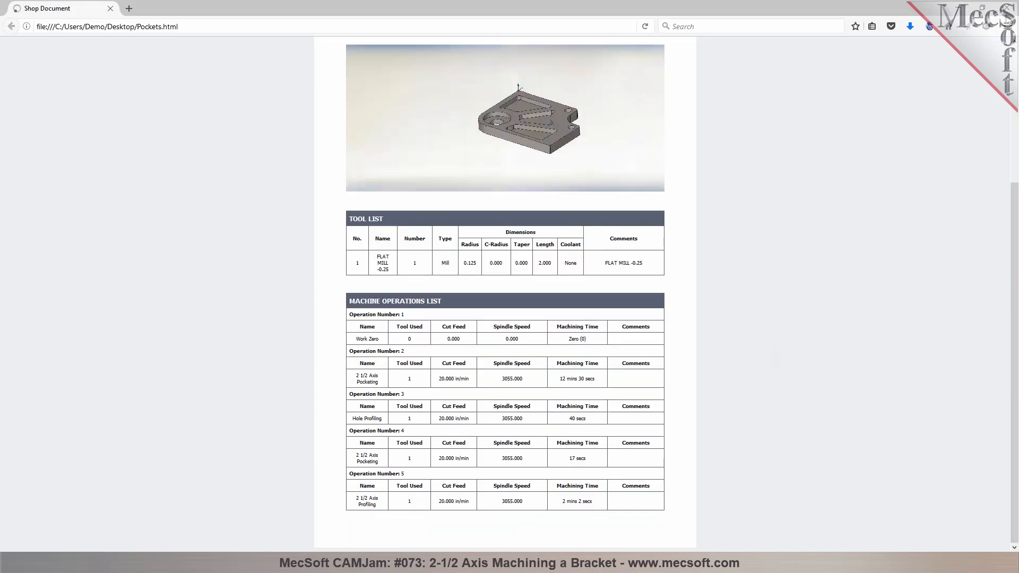
left_click(1007, 11)
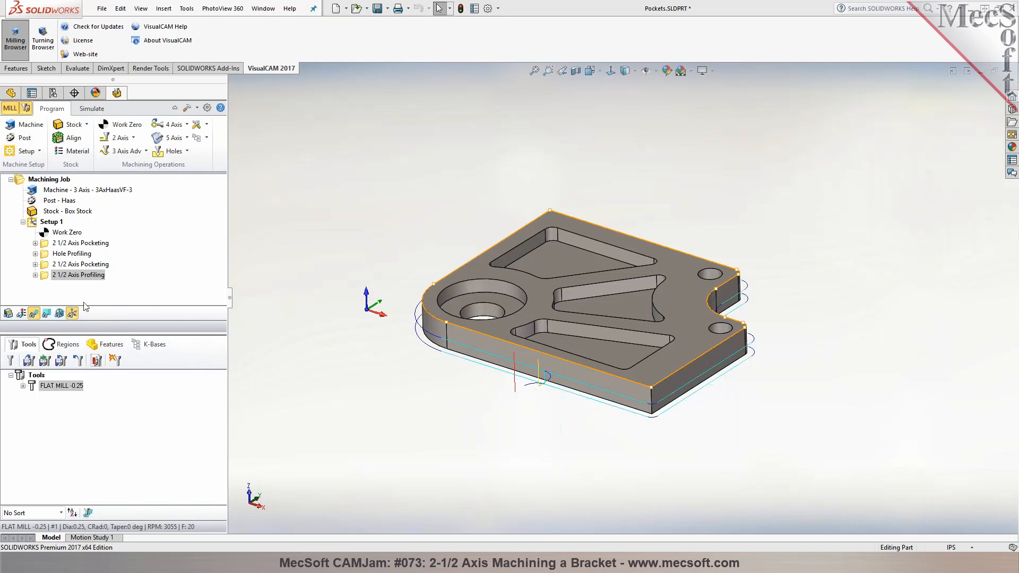
left_click(207, 138)
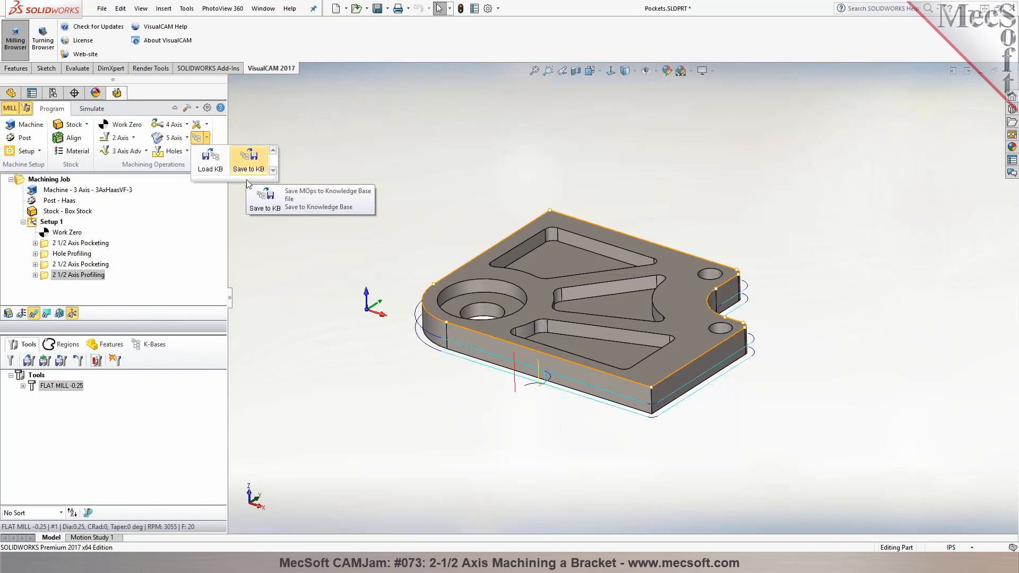
left_click(258, 206)
middle_click_drag(373, 181, 378, 181)
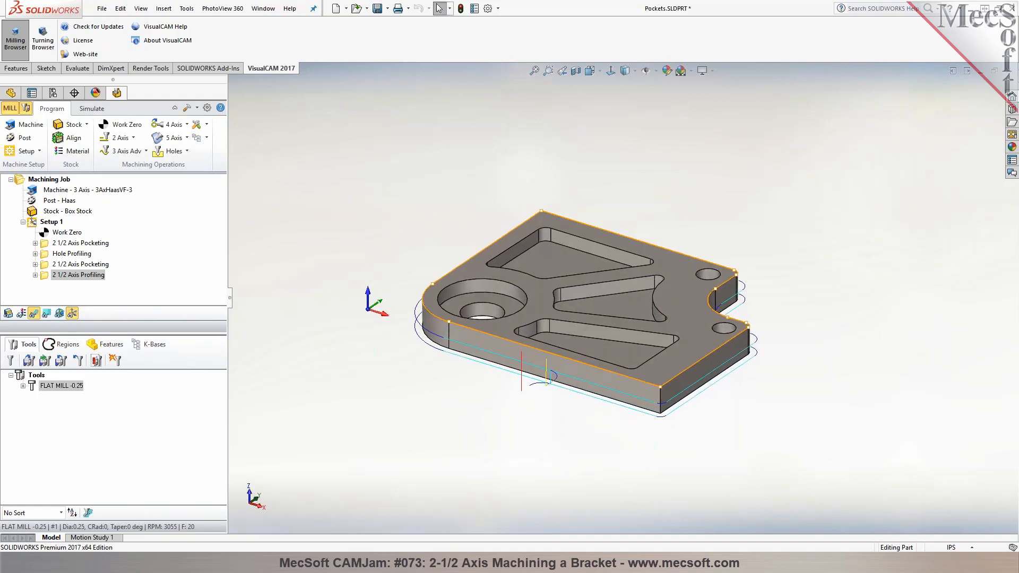
scroll(576, 267, "down", 5)
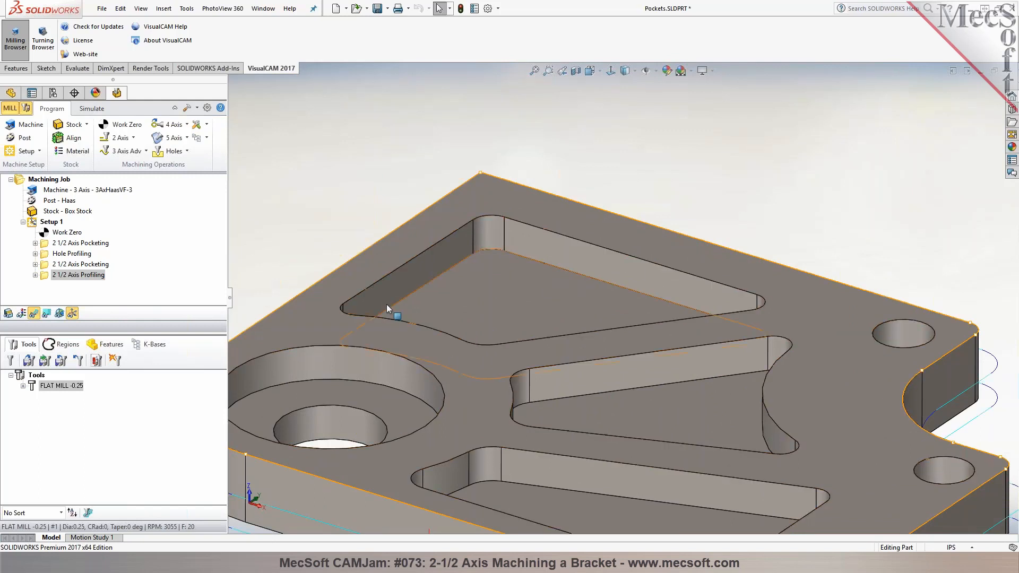
scroll(537, 313, "up", 2)
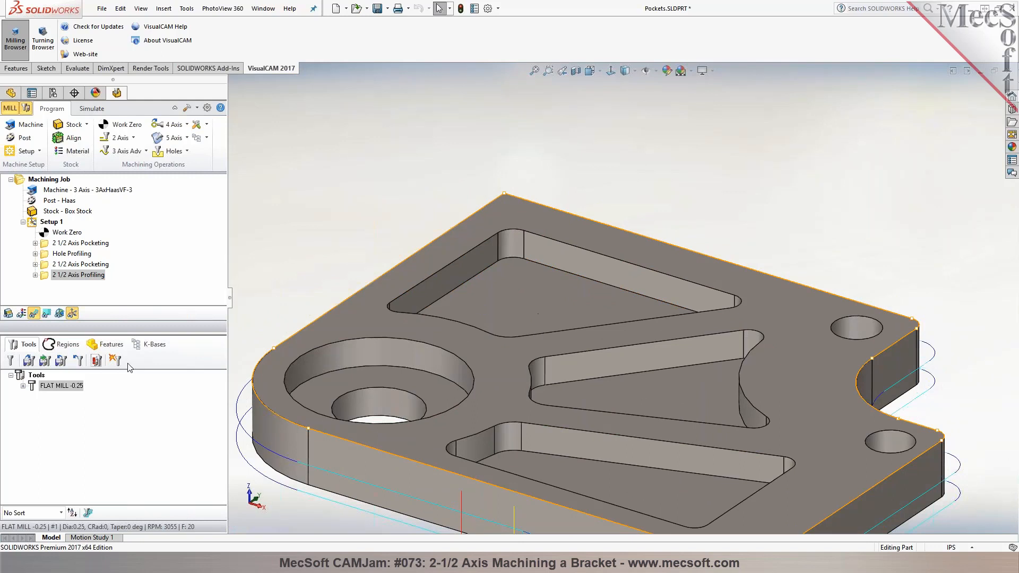
Display the detected machining features and delete all pocketing and profiling operations from Setup 1, keeping Work Zero
left_click(109, 343)
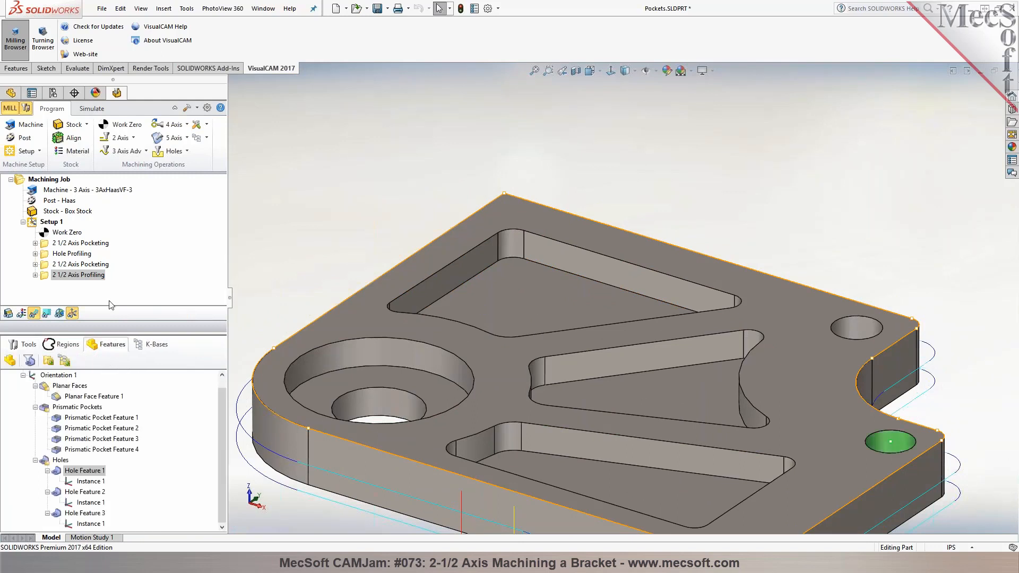
left_click(70, 244)
key("Delete")
key("Delete")
key("Delete")
key("Delete")
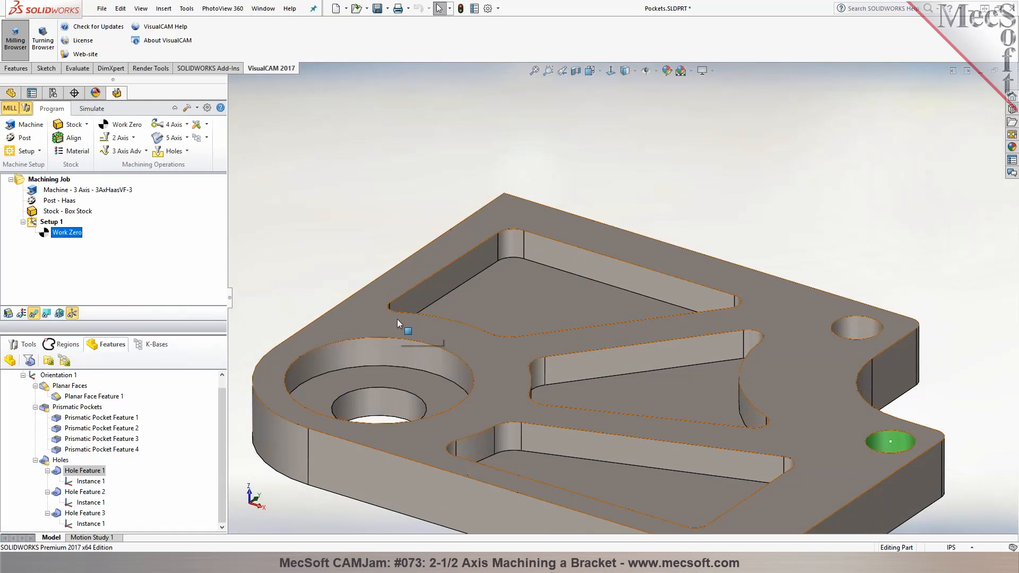
Generate a 2 1/2 Axis Pocketing operation from Prismatic Pocket Features 2, 3 and 4 with the FLAT MILL -0.25 tool
left_click(101, 418)
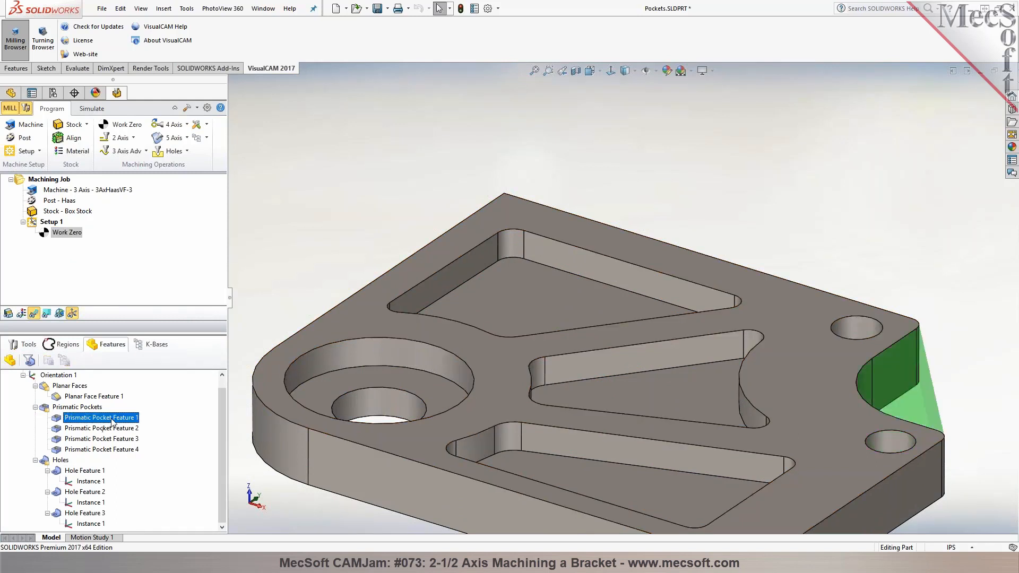
key("f")
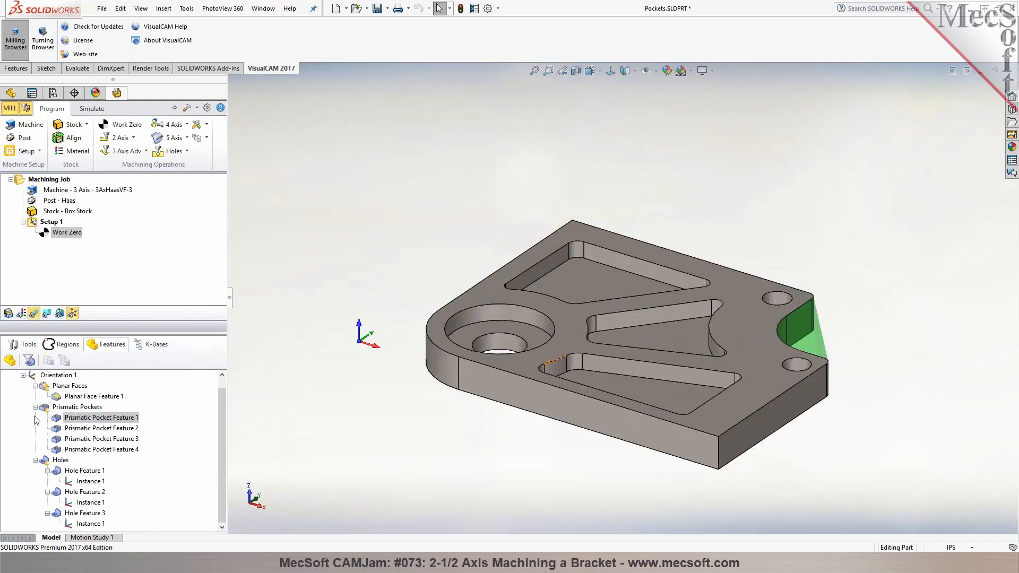
left_click(81, 429)
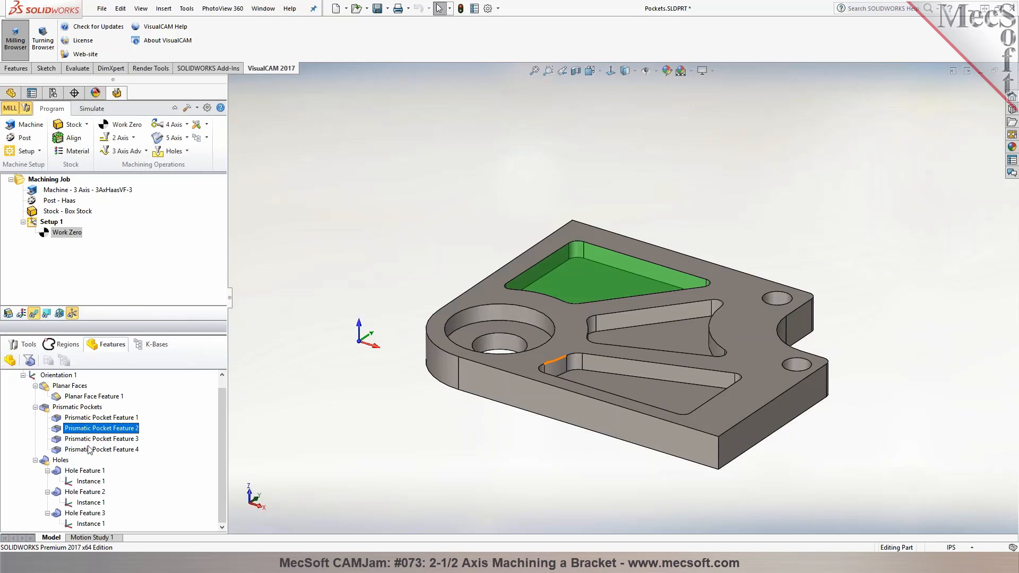
left_click(92, 449, "shift")
right_click(91, 451)
left_click(122, 492)
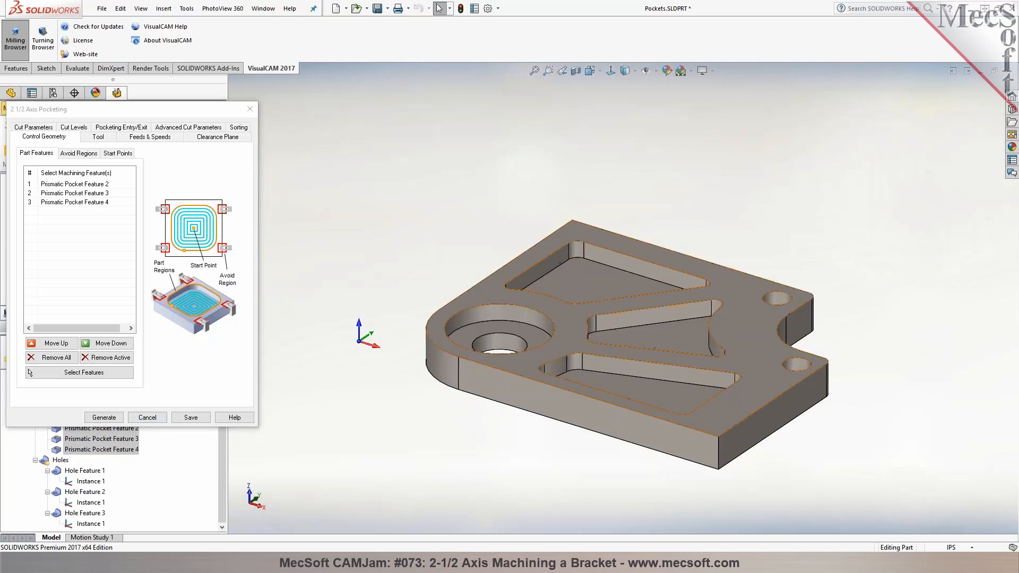
left_click(101, 138)
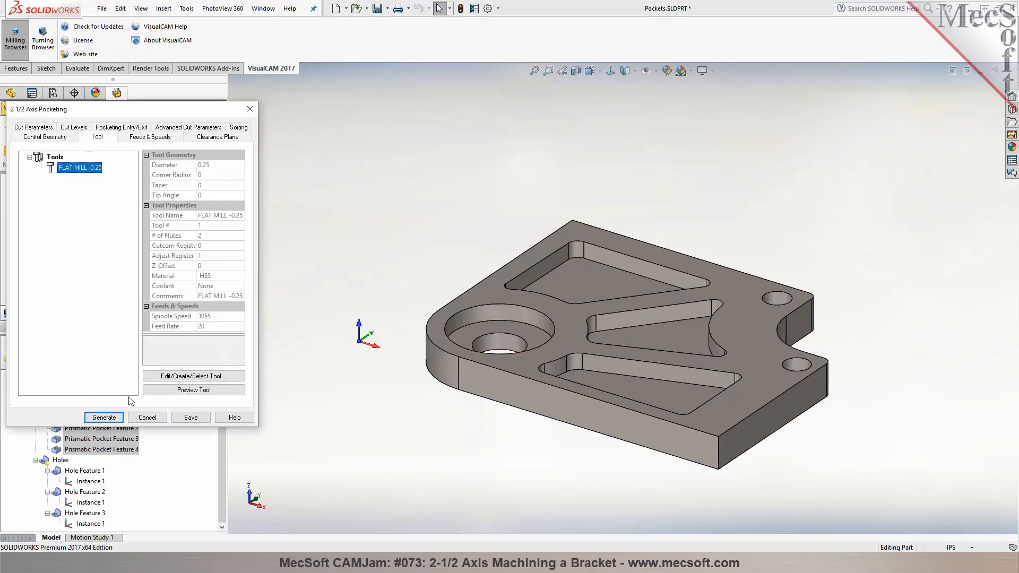
left_click(104, 417)
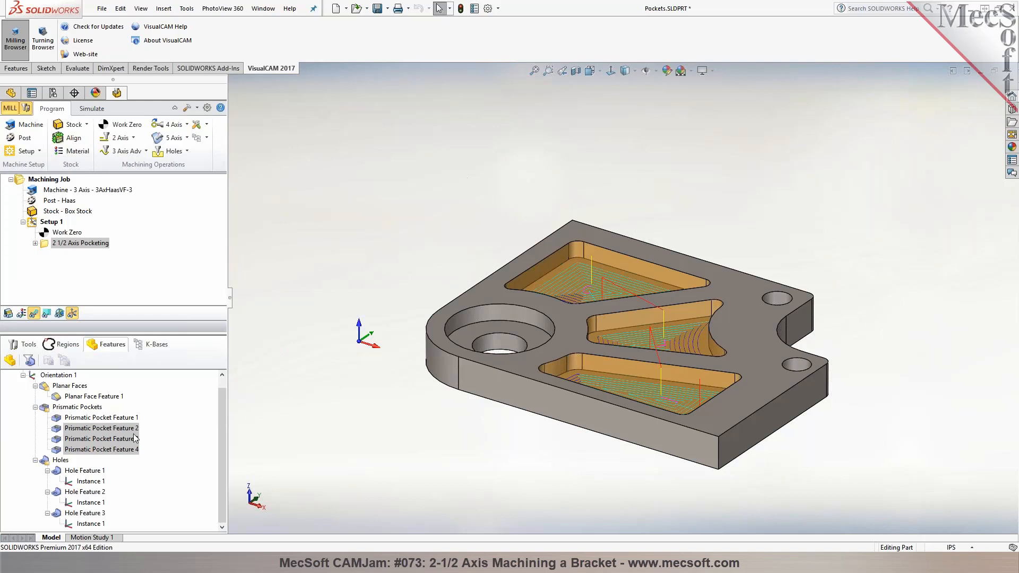
Generate a Hole Profiling operation directly from Hole Feature 1
left_click(69, 471)
right_click(68, 473)
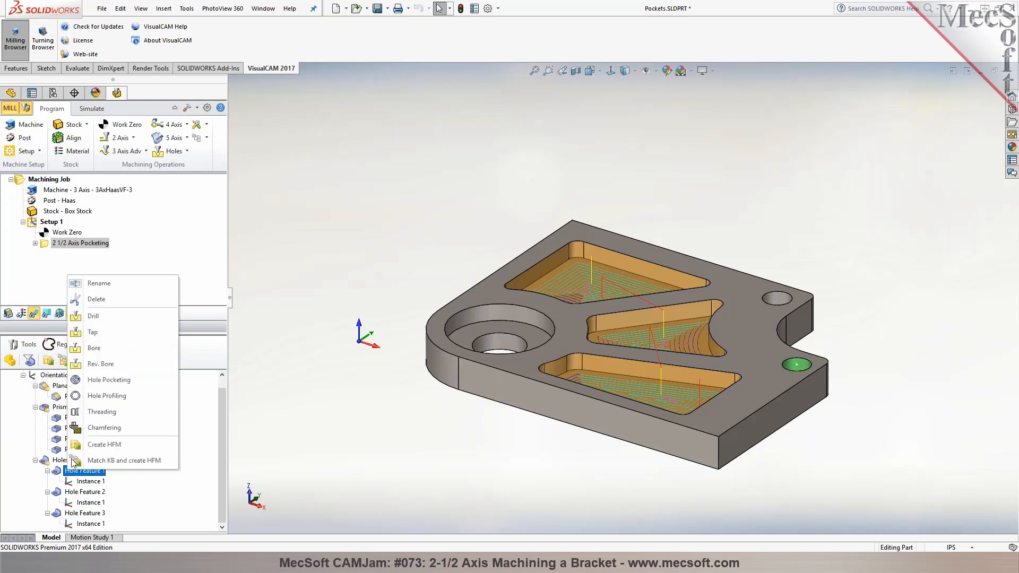
left_click(100, 398)
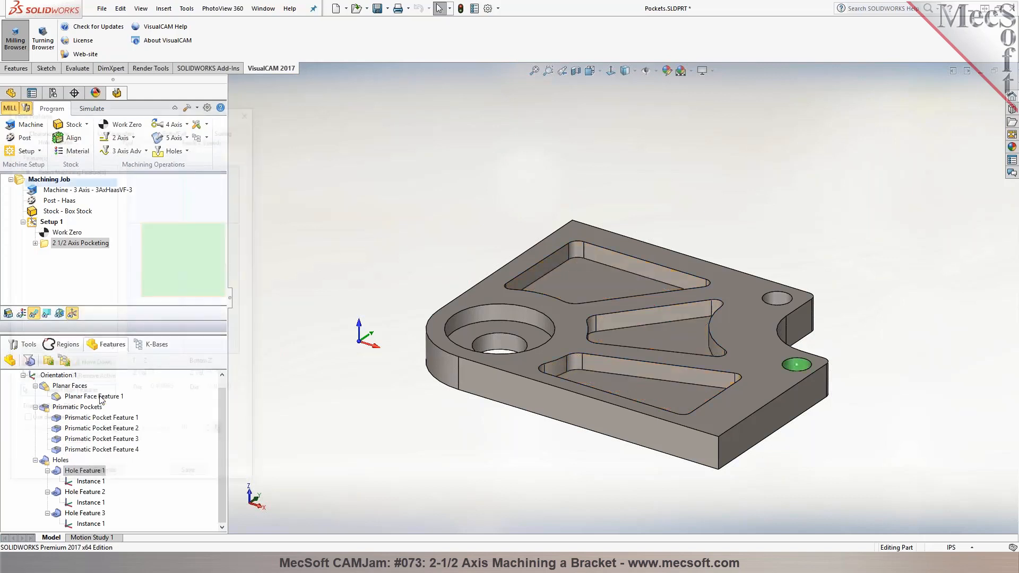
left_click(113, 479)
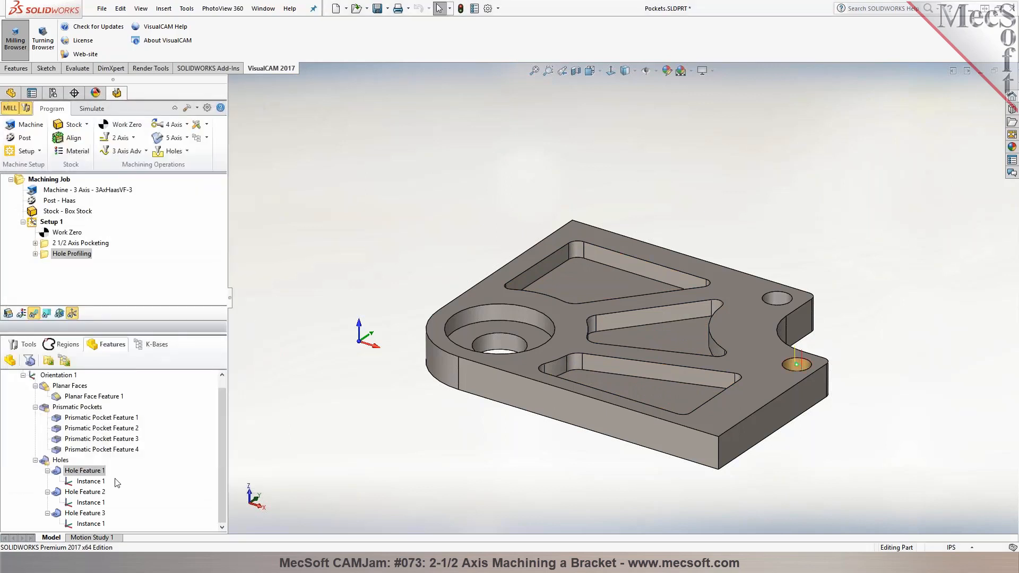
Generate a Hole Profiling operation directly from Hole Feature 2
left_click(87, 492)
right_click(89, 493)
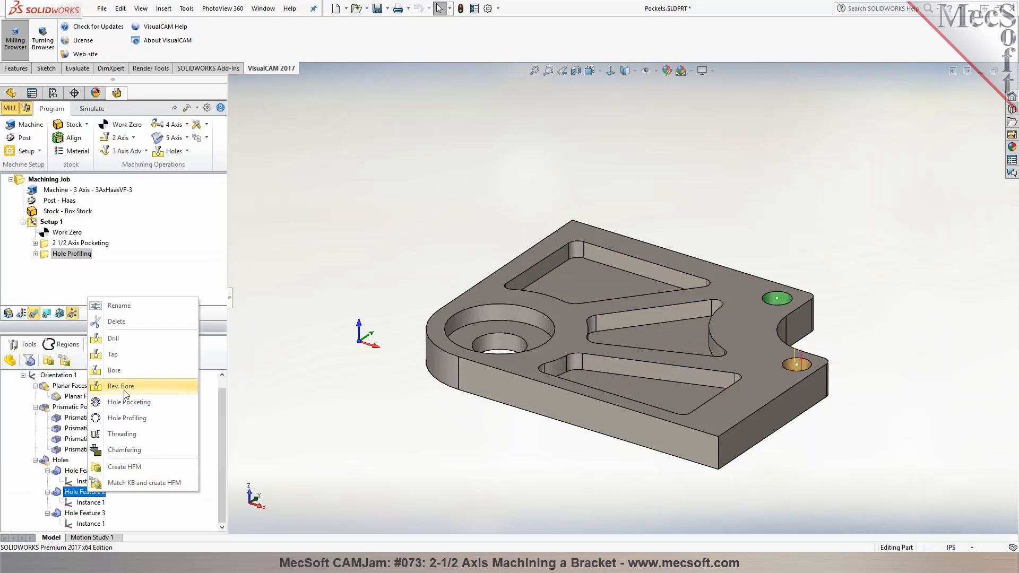
left_click(127, 418)
left_click(113, 480)
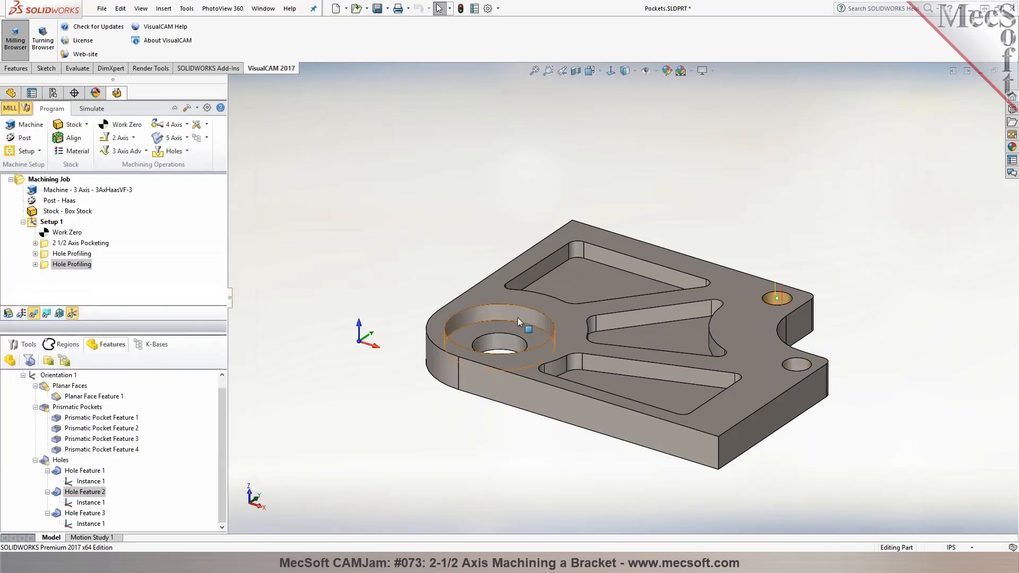
Start hole feature machining for Hole Feature 3 and add a Hole Pocketing operation with its bottom Z at -0.25
left_click(47, 492)
left_click(68, 514)
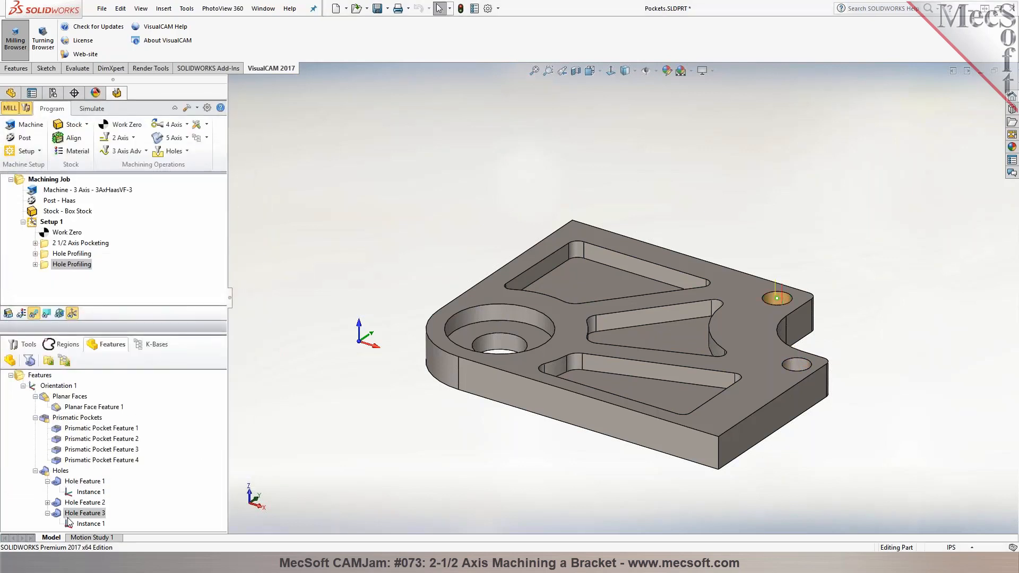
right_click(64, 513)
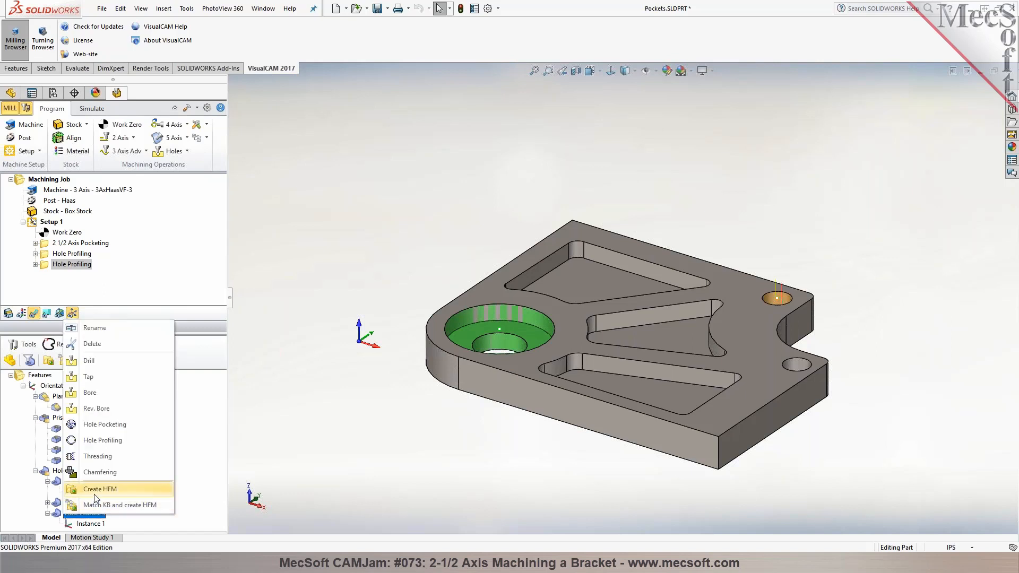
left_click(96, 490)
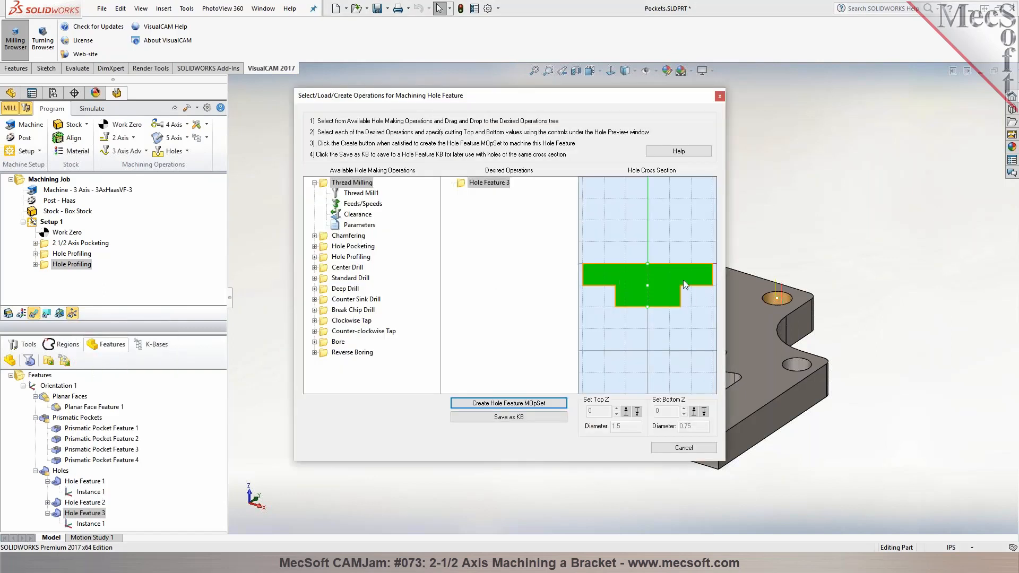
left_click(356, 258)
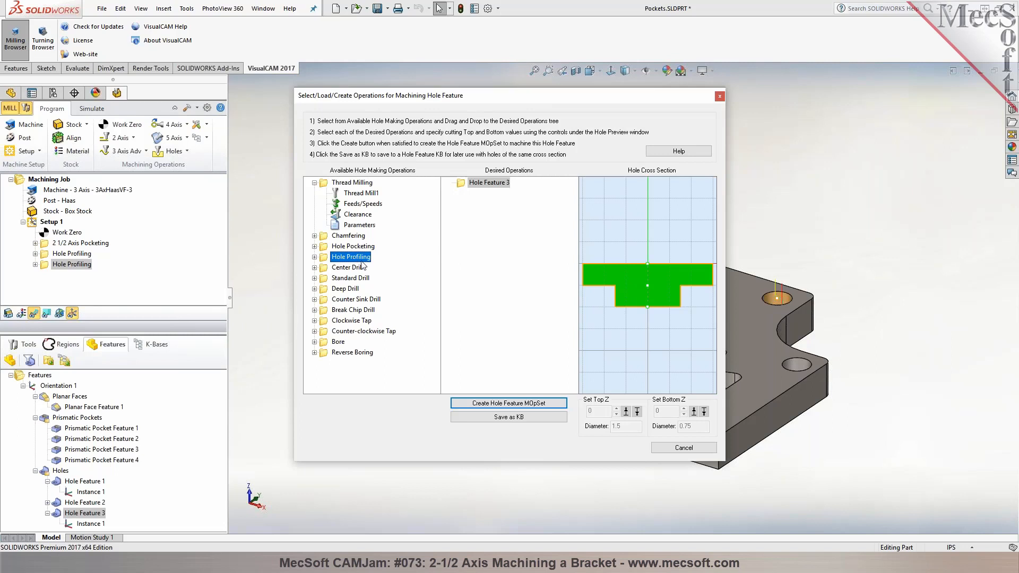
left_click_drag(352, 246, 476, 207)
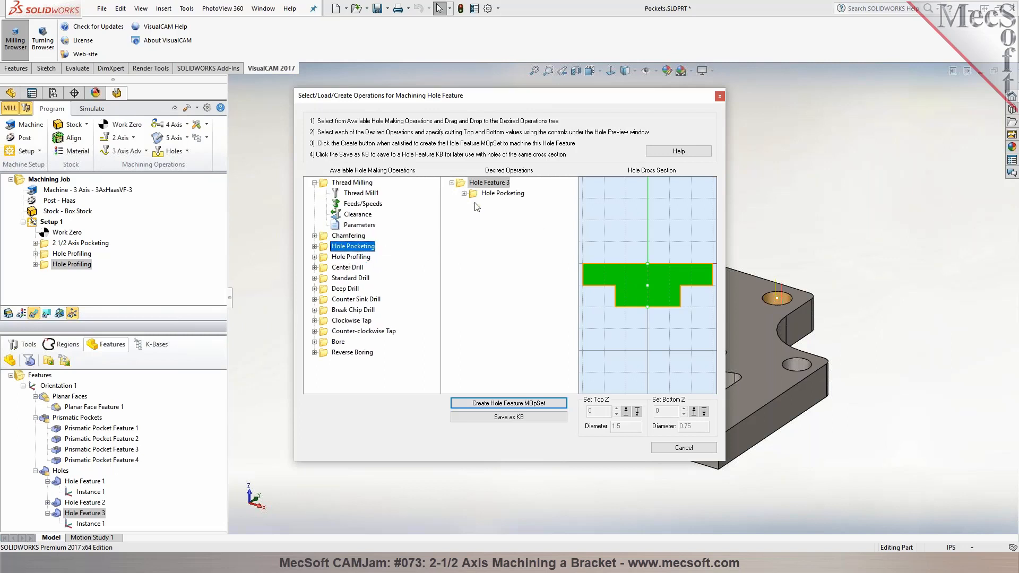
left_click(503, 193)
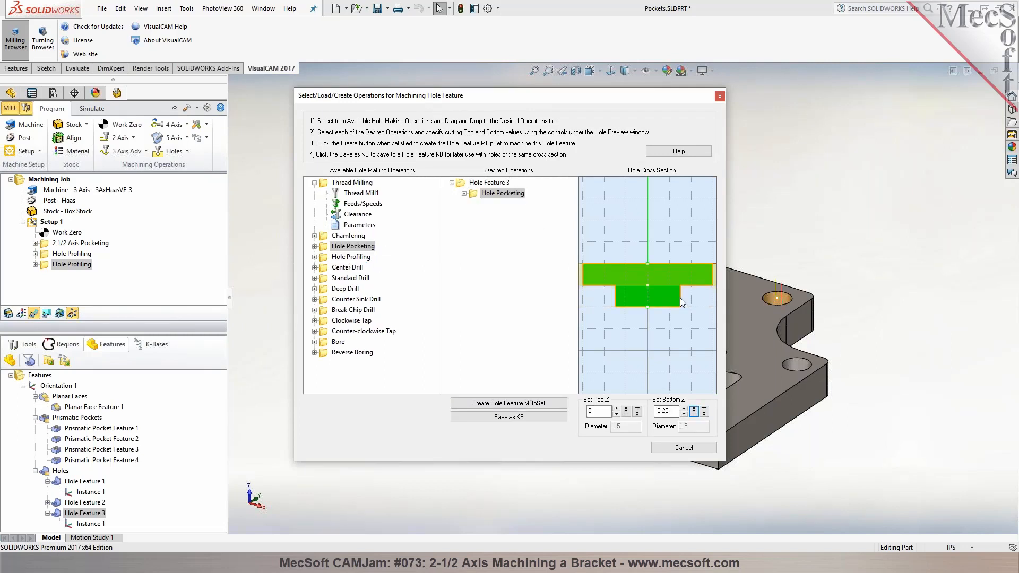
Add a second Hole Pocketing operation to Hole Feature 3 and set its top Z to -0.25
left_click(352, 258)
left_click_drag(352, 246, 483, 214)
left_click(502, 204)
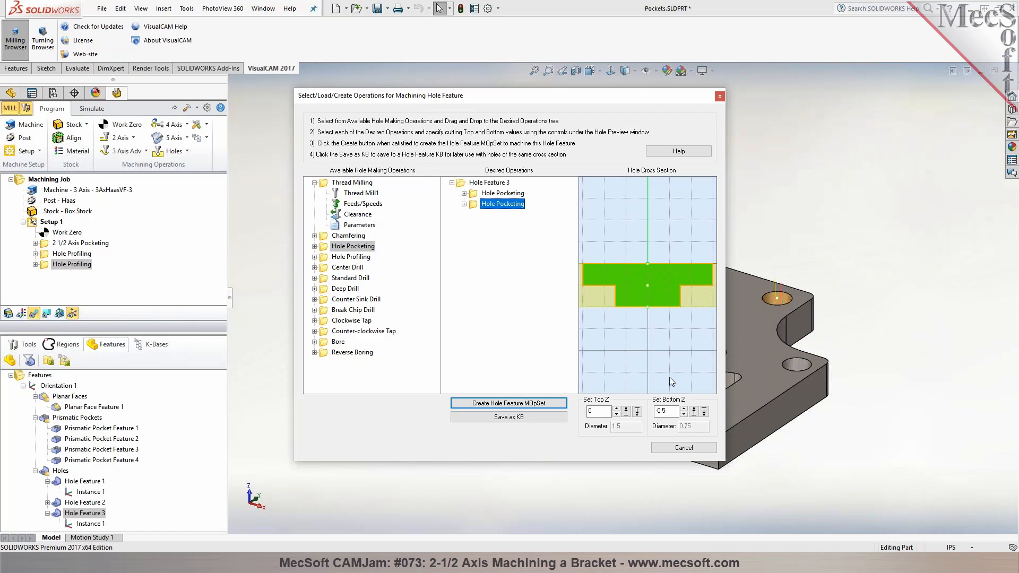
left_click(637, 412)
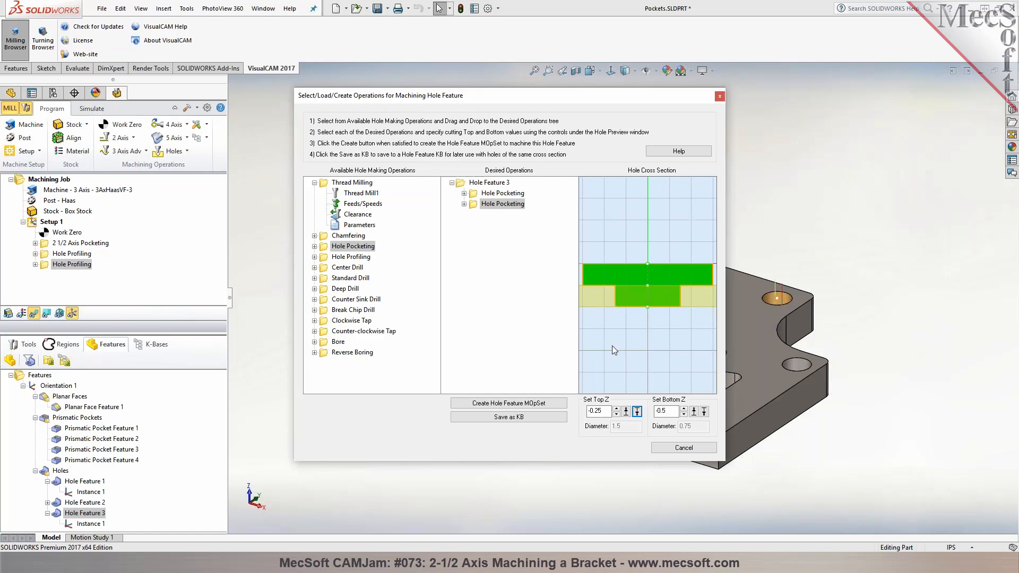
Create the operation set for Hole Feature 3 from its two Hole Pocketing operations and regenerate its toolpaths
left_click(543, 406)
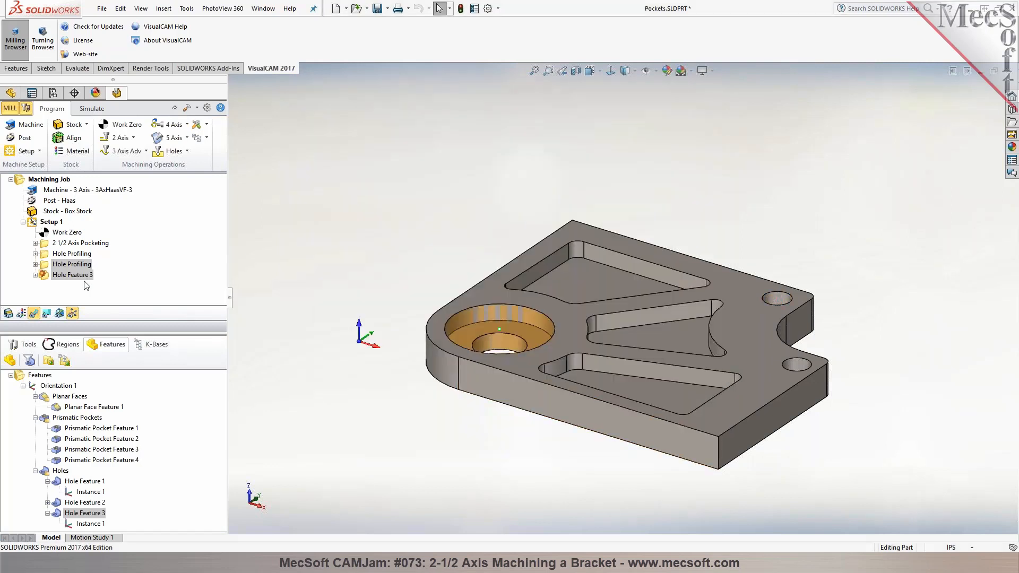
right_click(46, 275)
left_click(55, 285)
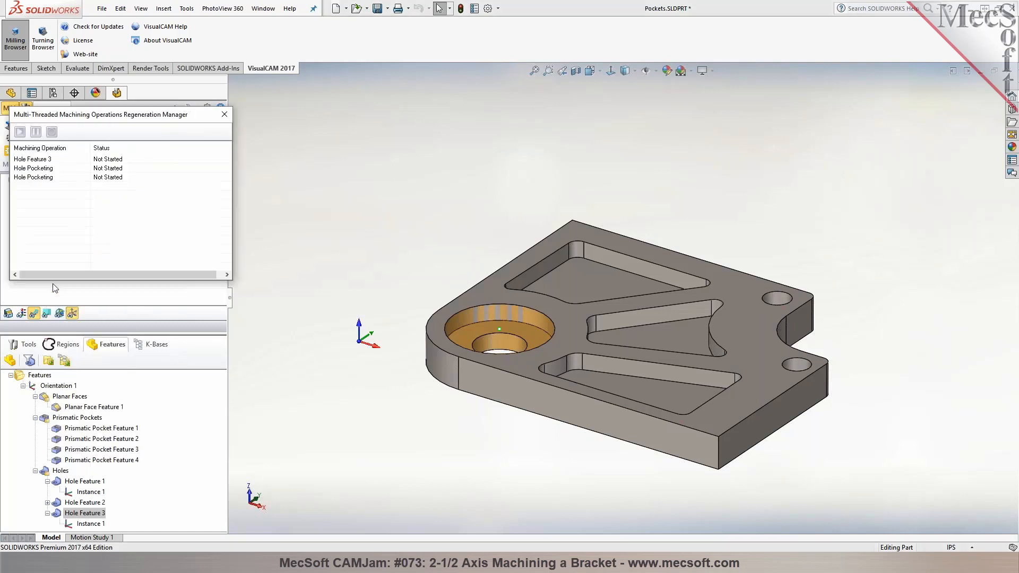
mouse_move(336, 274)
middle_mouse_down()
mouse_move(339, 336)
mouse_move(332, 280)
middle_mouse_up()
Simulate the machining of Hole Feature 3 and return to programming mode
left_click(87, 109)
mouse_move(422, 253)
middle_mouse_down()
mouse_move(416, 143)
mouse_move(417, 264)
middle_mouse_up()
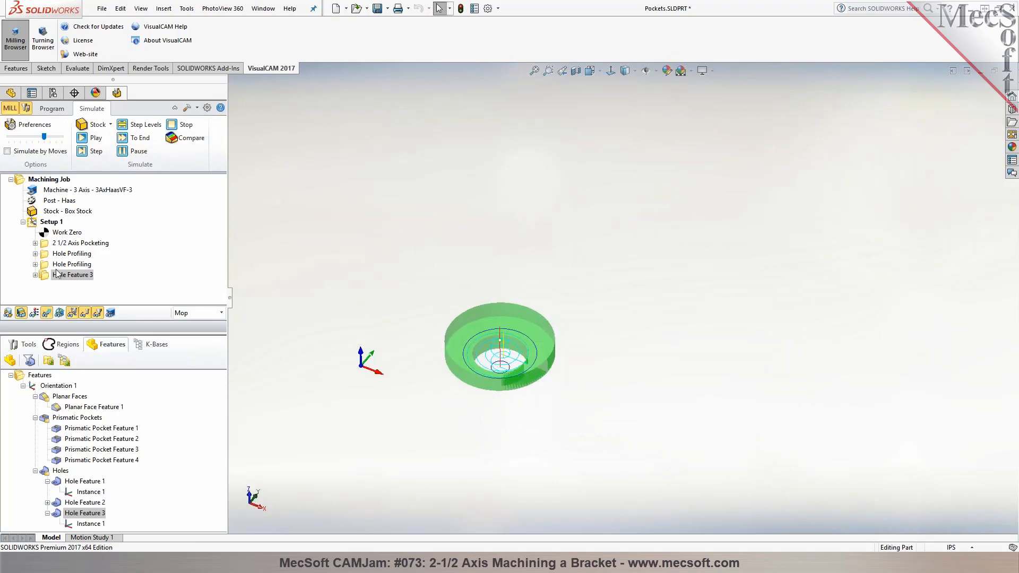
right_click(79, 278)
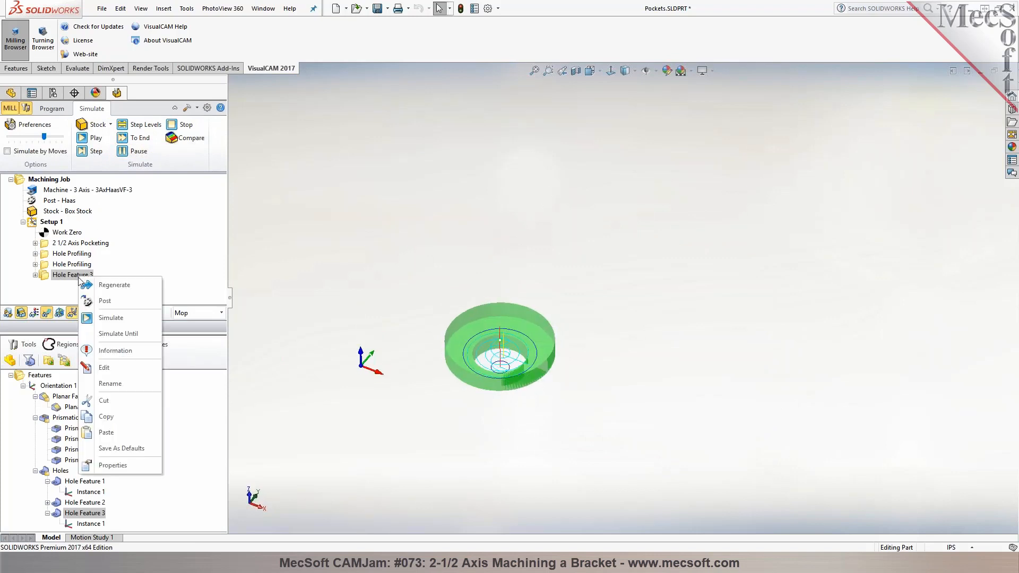
left_click(104, 319)
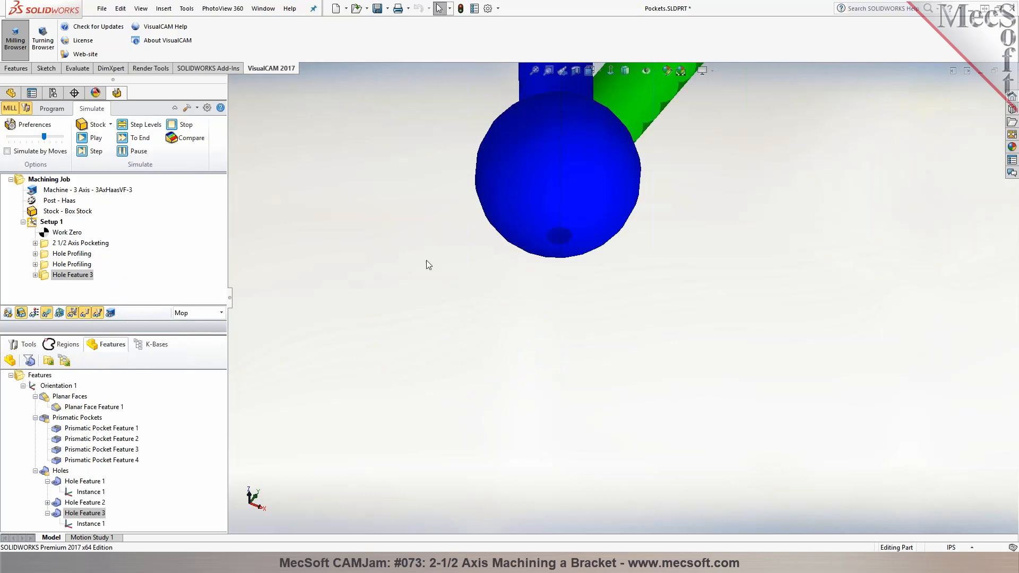
left_click(67, 232)
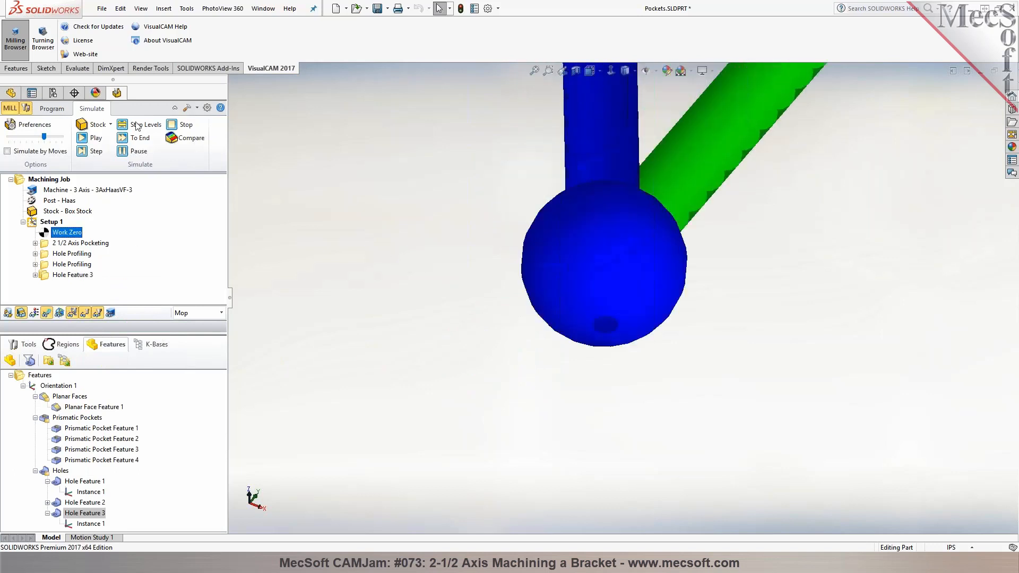
left_click(52, 108)
scroll(660, 282, "down", 8)
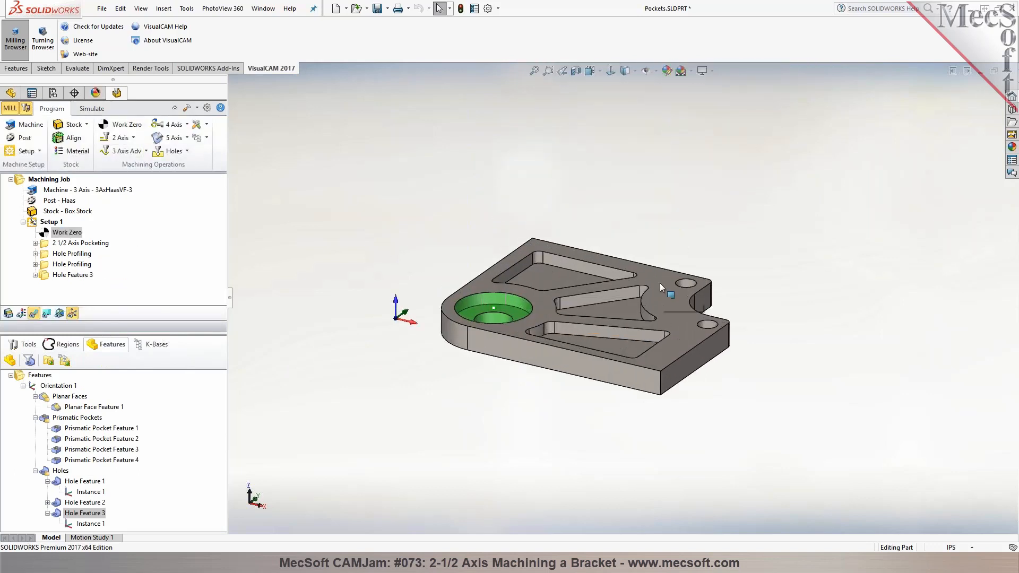
Post Setup 1 with the Haas post as Pockets_Setup 1.nc, replacing the existing file, and close the resulting G-code listing
right_click(46, 222)
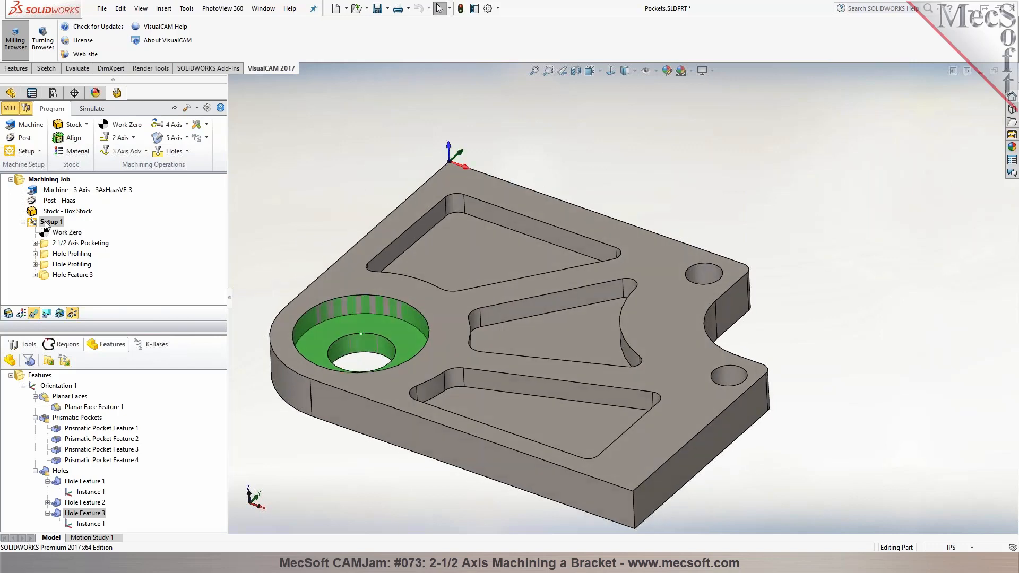
left_click(64, 248)
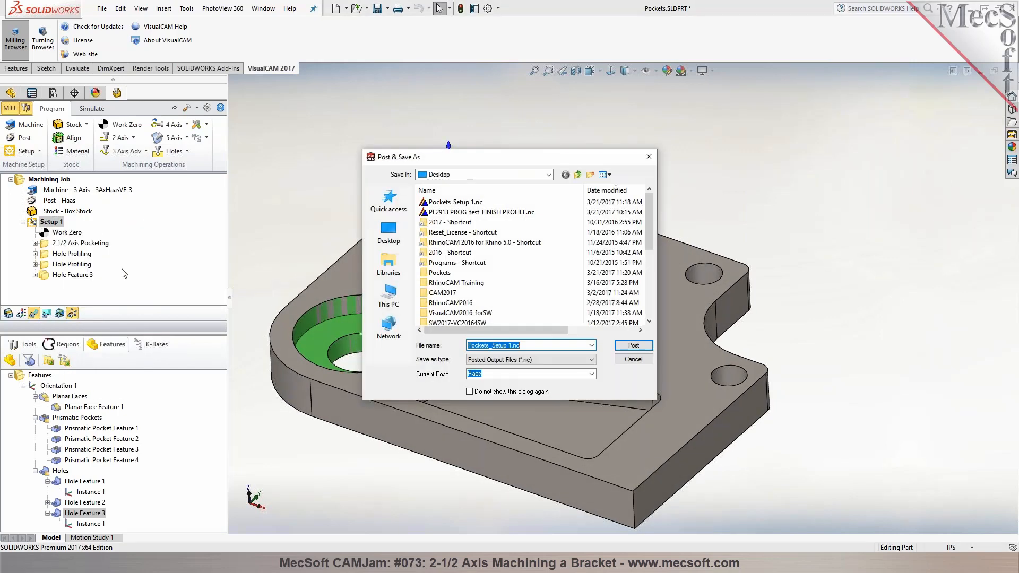
left_click(634, 345)
left_click(596, 280)
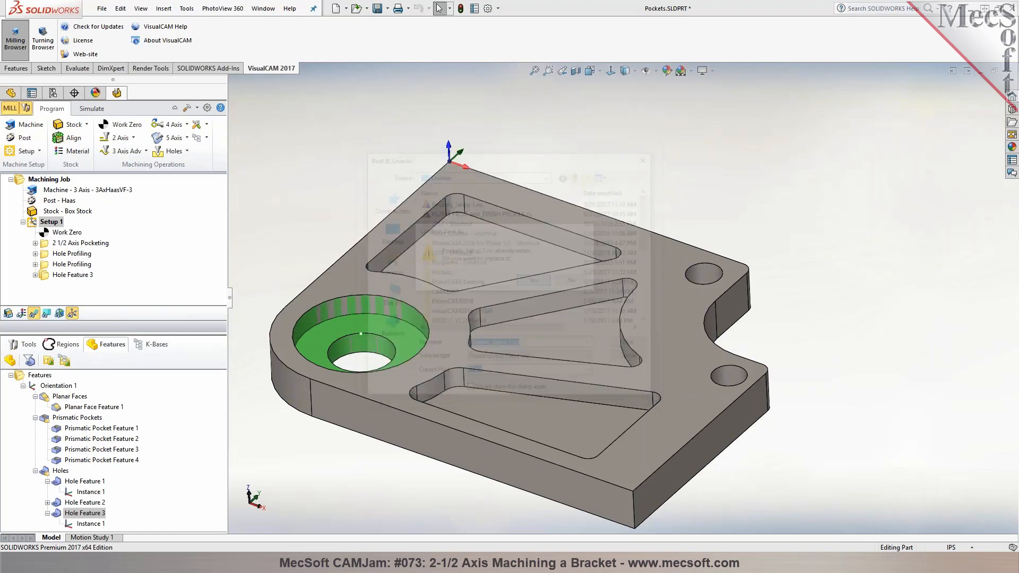
mouse_move(677, 133)
left_mouse_down()
mouse_move(679, 160)
mouse_move(679, 120)
left_mouse_up()
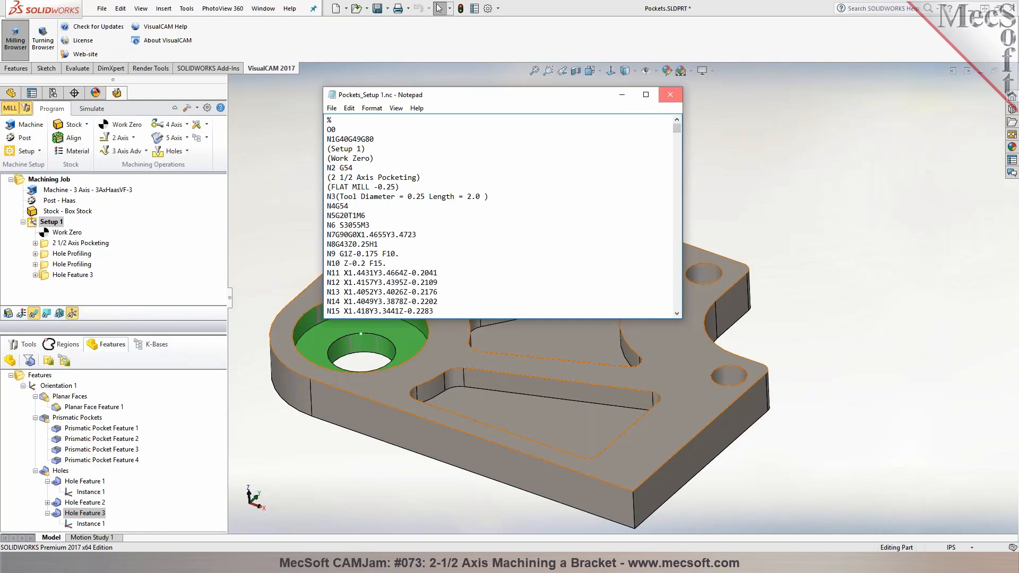
left_click(670, 94)
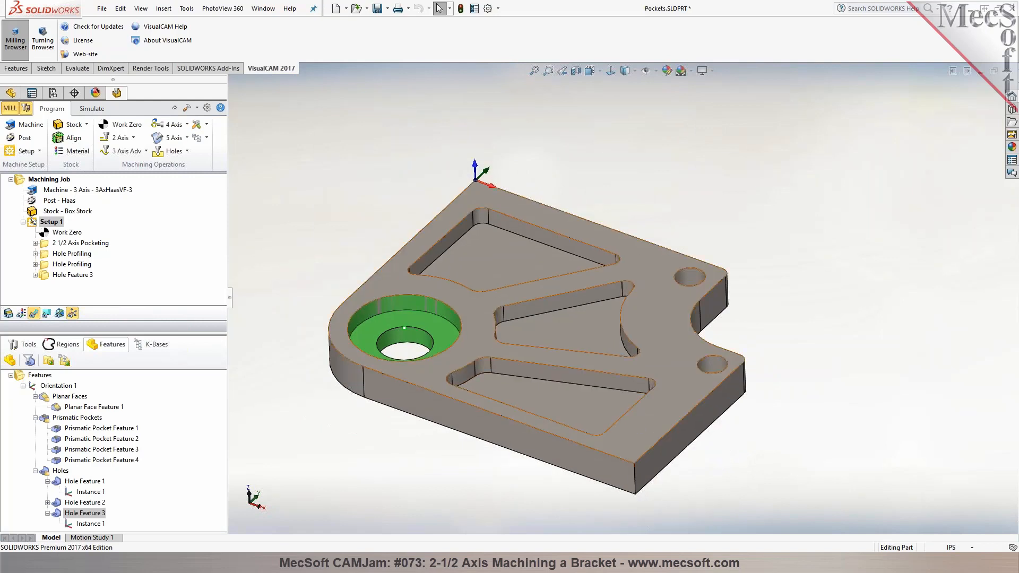